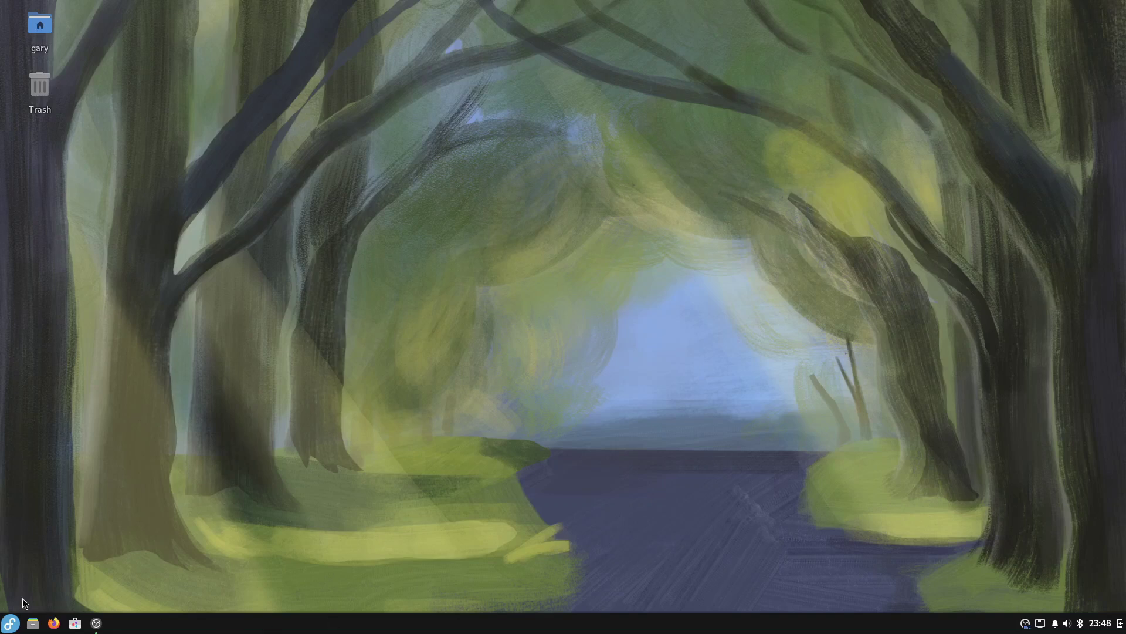
# - Load google.co in the web browser, then close the browser
pyautogui.click(54, 623)
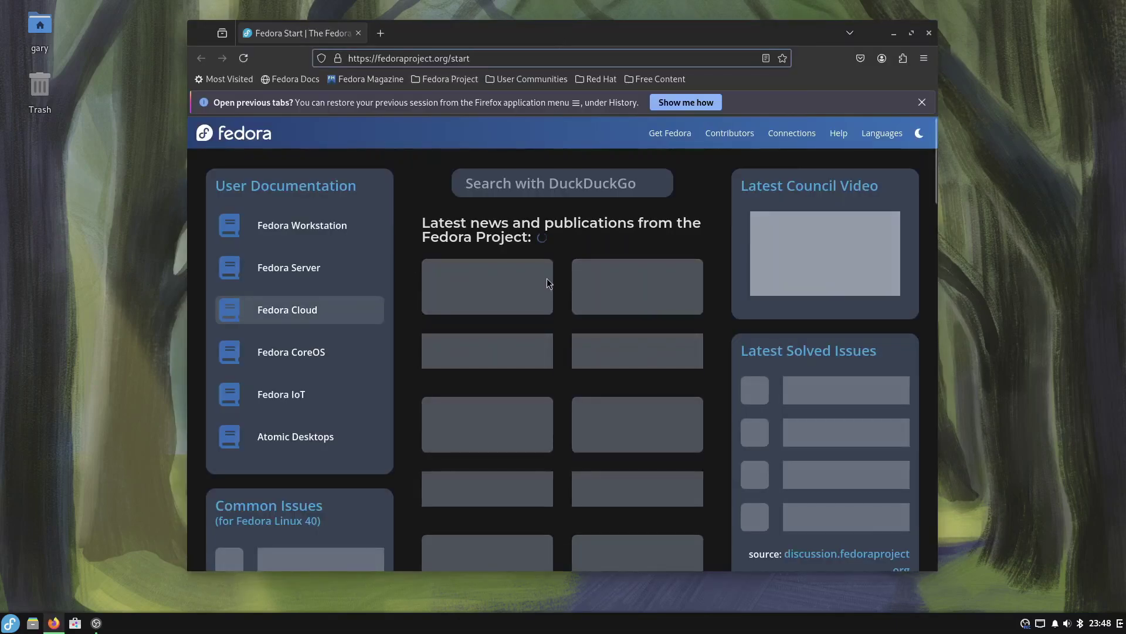
pyautogui.click(530, 60)
pyautogui.write('google')
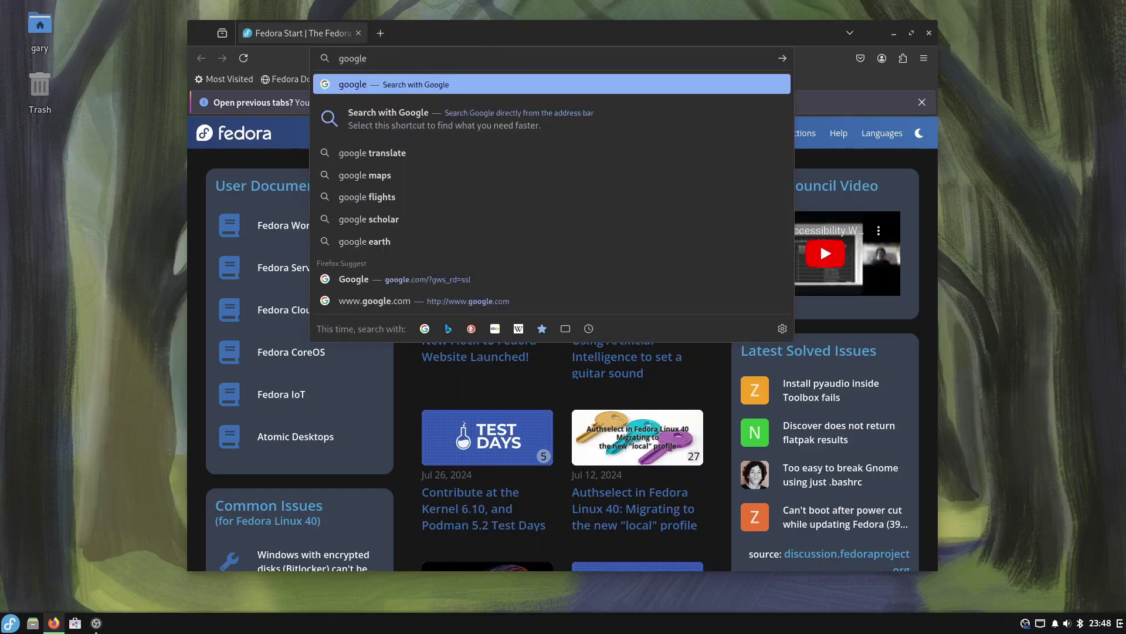
pyautogui.write('.co')
pyautogui.press('Return')
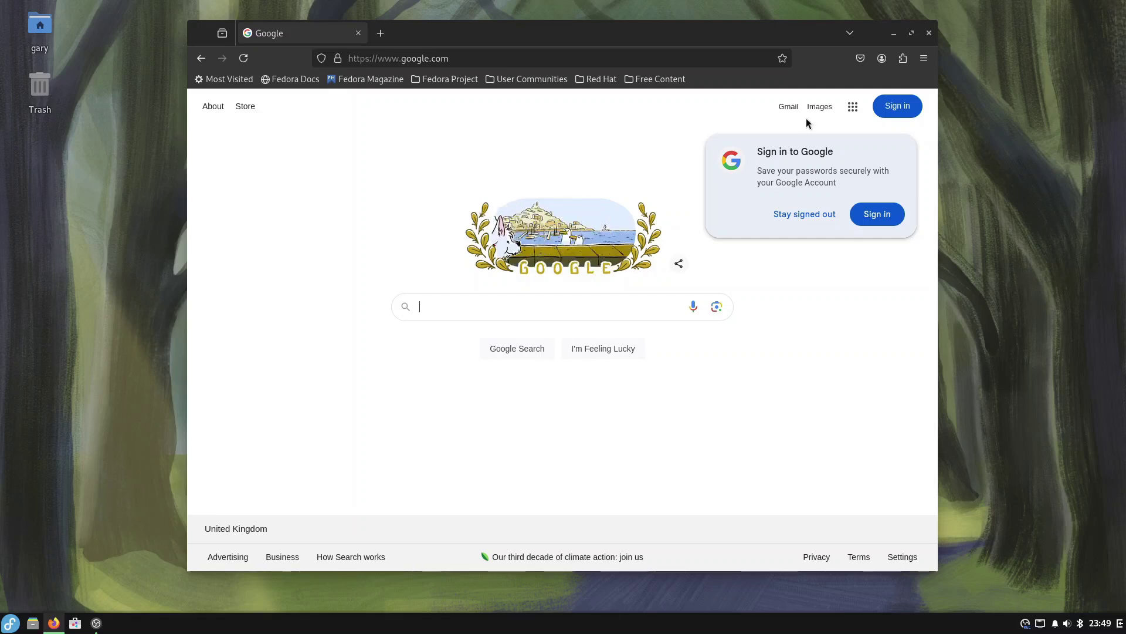
pyautogui.click(929, 33)
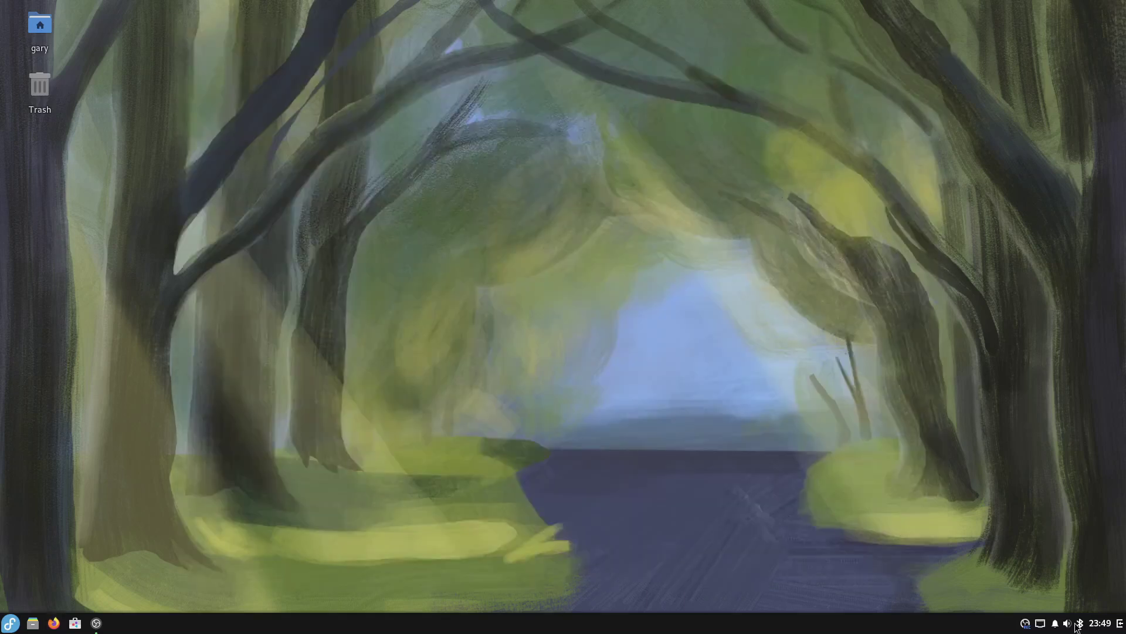
# - Check the Available networks list in the network tray menu, then dismiss it
pyautogui.click(1042, 624)
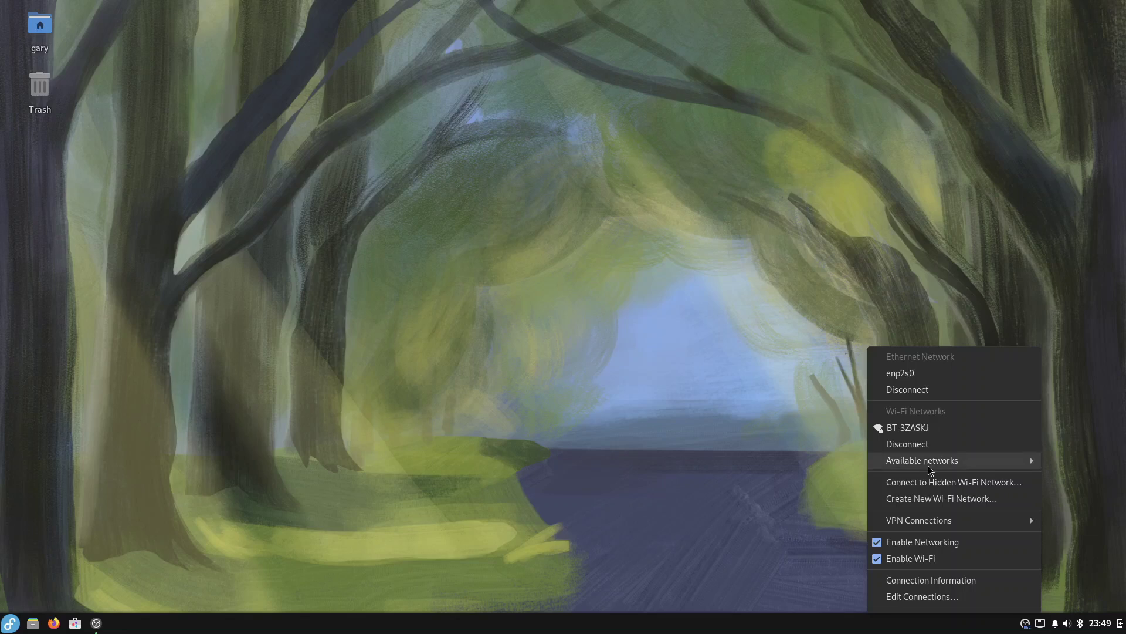
pyautogui.moveTo(928, 467)
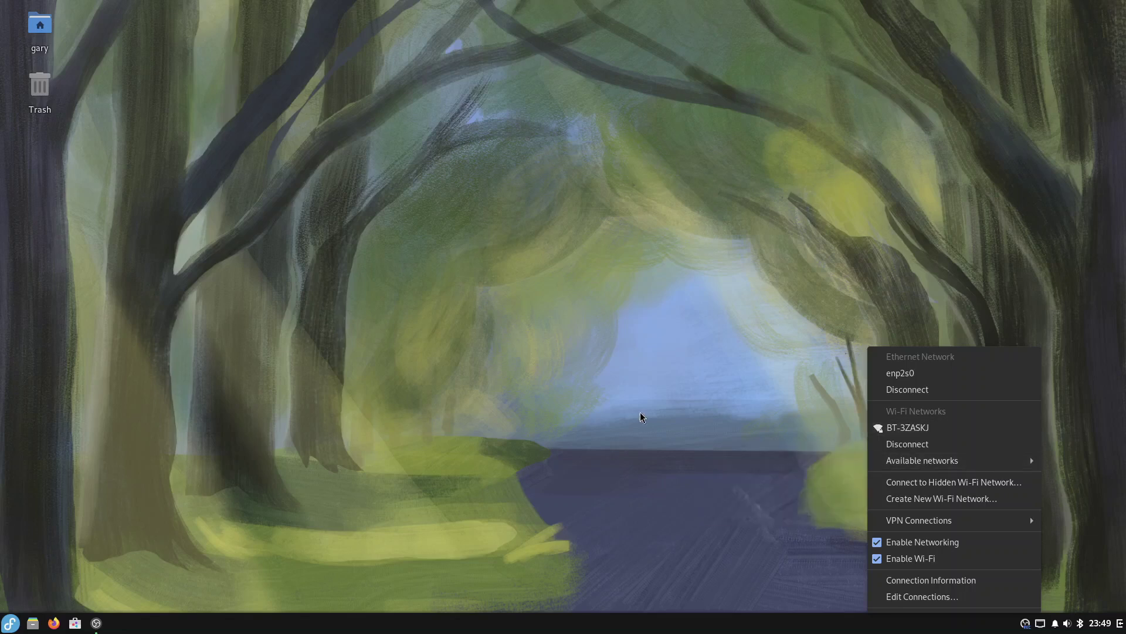
pyautogui.click(502, 477)
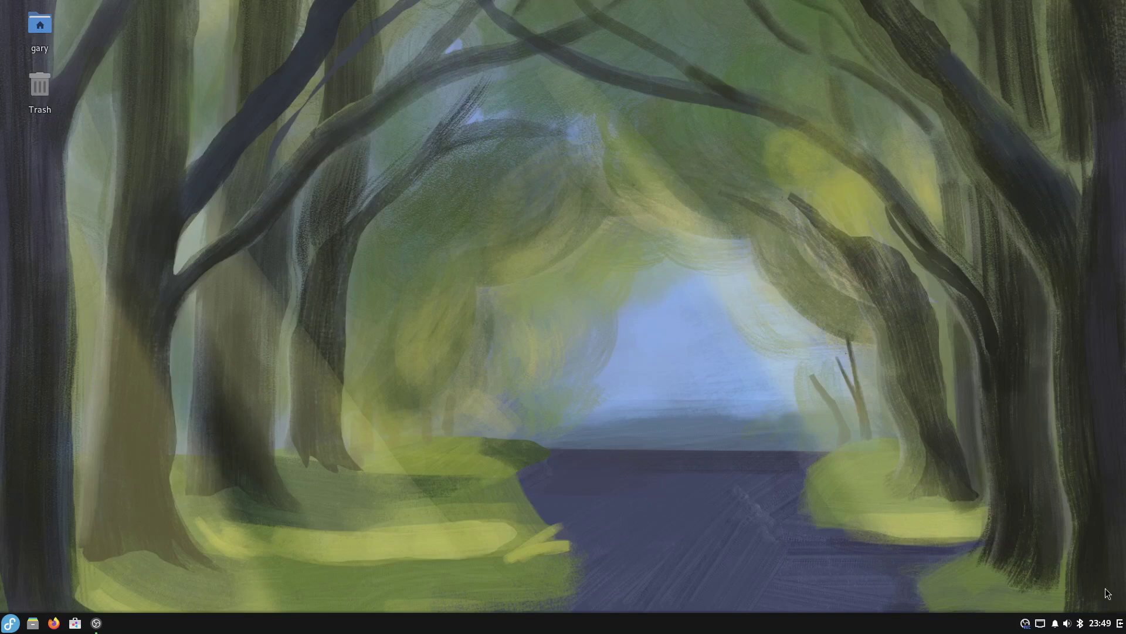
# - Go from the Bluetooth tray popup to Bluetooth settings and connect the Imdwimd RGB01 device
pyautogui.click(1080, 623)
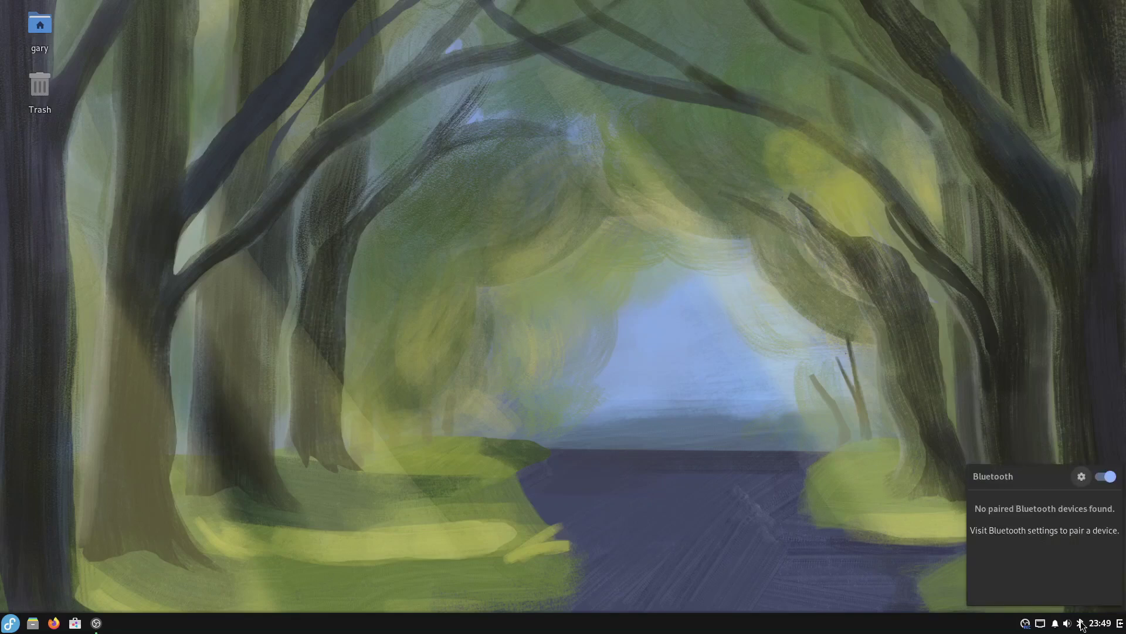
pyautogui.click(1061, 531)
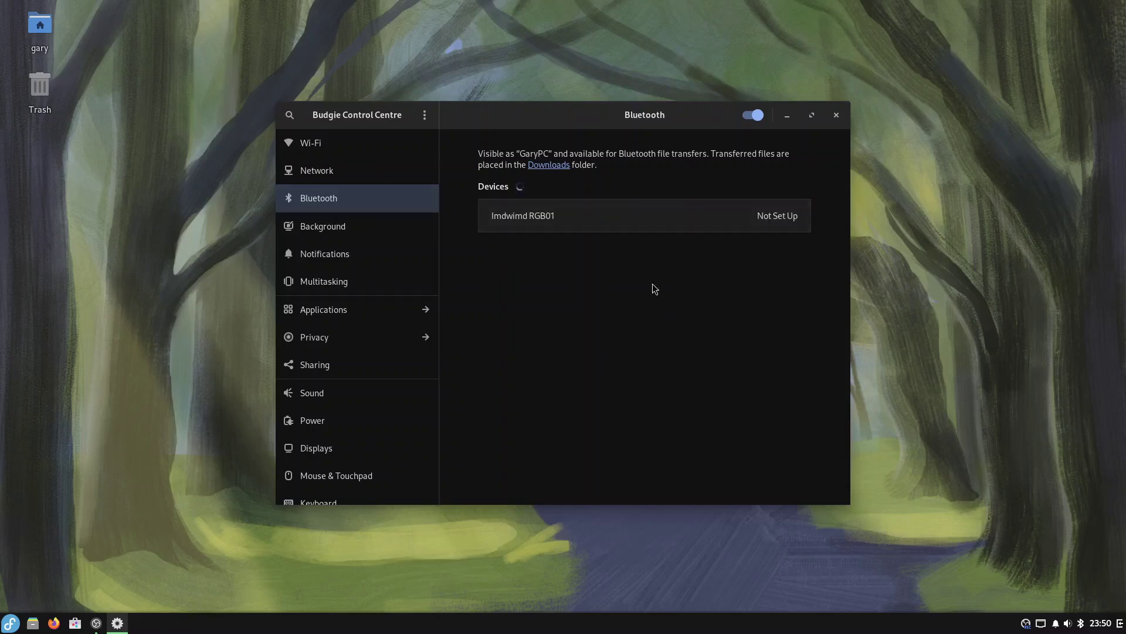
pyautogui.click(576, 218)
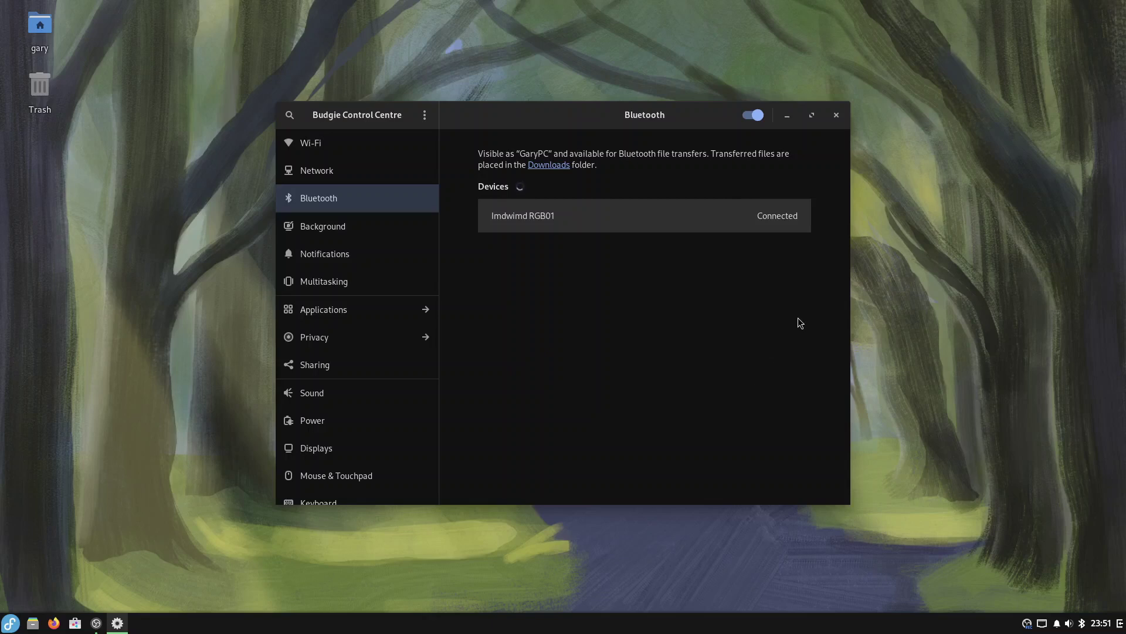
# - Open Printers via a 'print' menu search, check that the HP OfficeJet 3830 is Ready, and close it
pyautogui.click(837, 115)
pyautogui.press('super')
pyautogui.write('print')
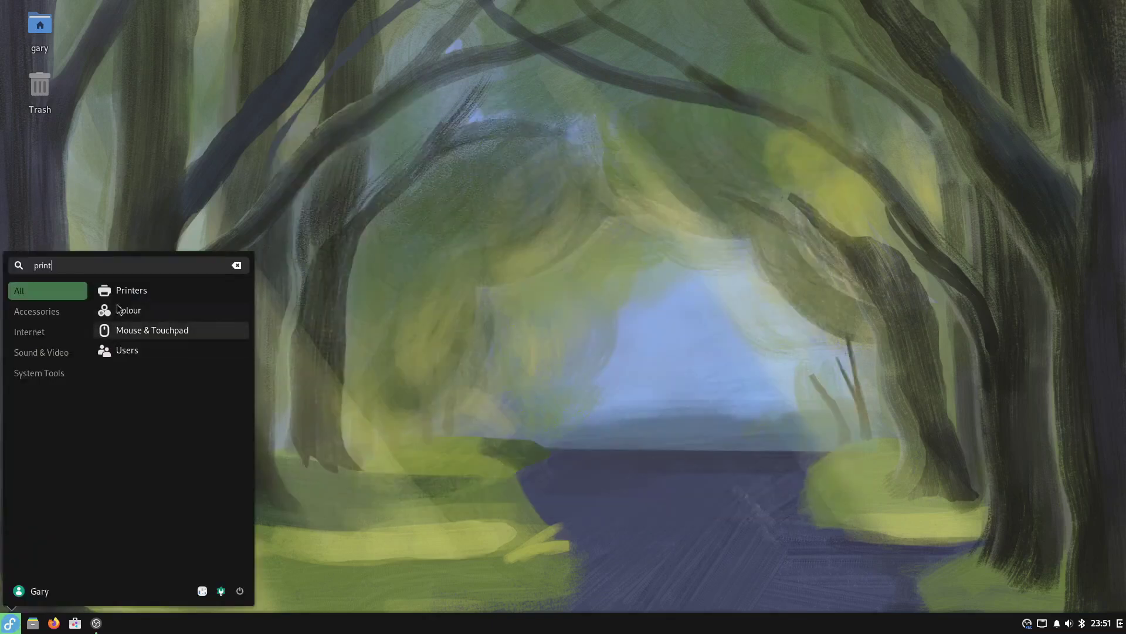
pyautogui.click(124, 291)
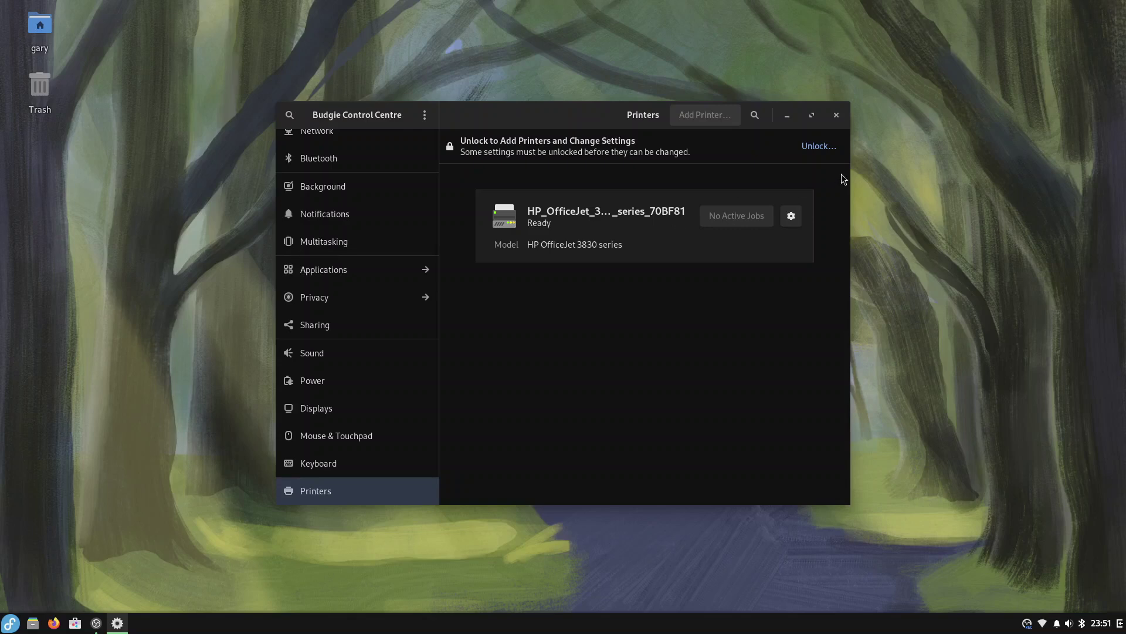
pyautogui.click(837, 115)
pyautogui.click(11, 623)
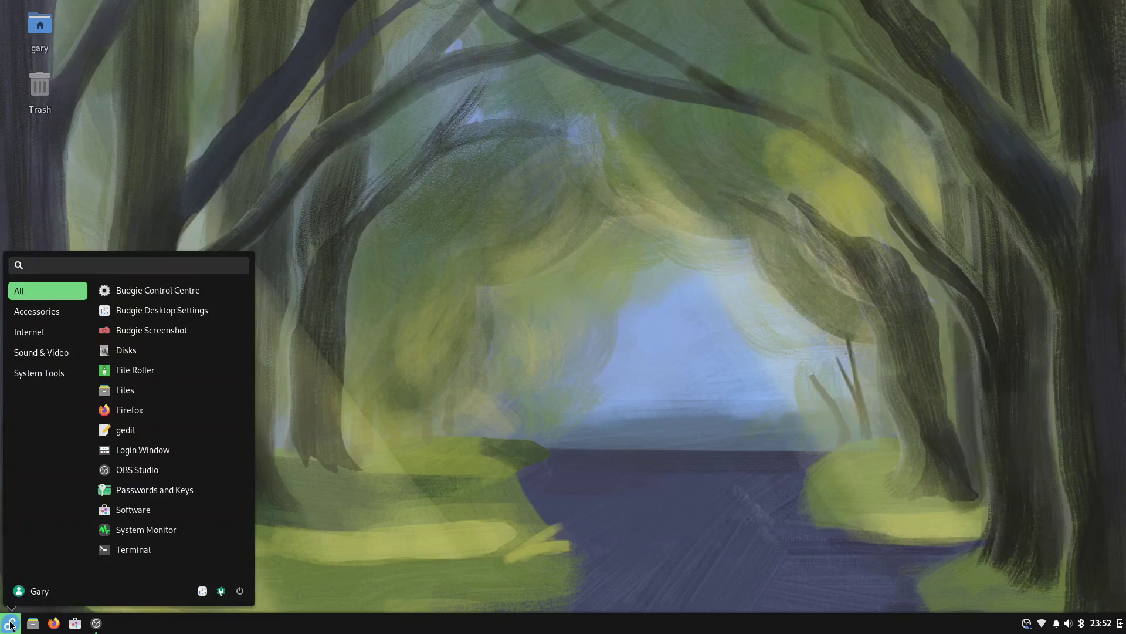
# - Search 'sof' in the Budgie Menu and launch the Software app store
pyautogui.write('sof')
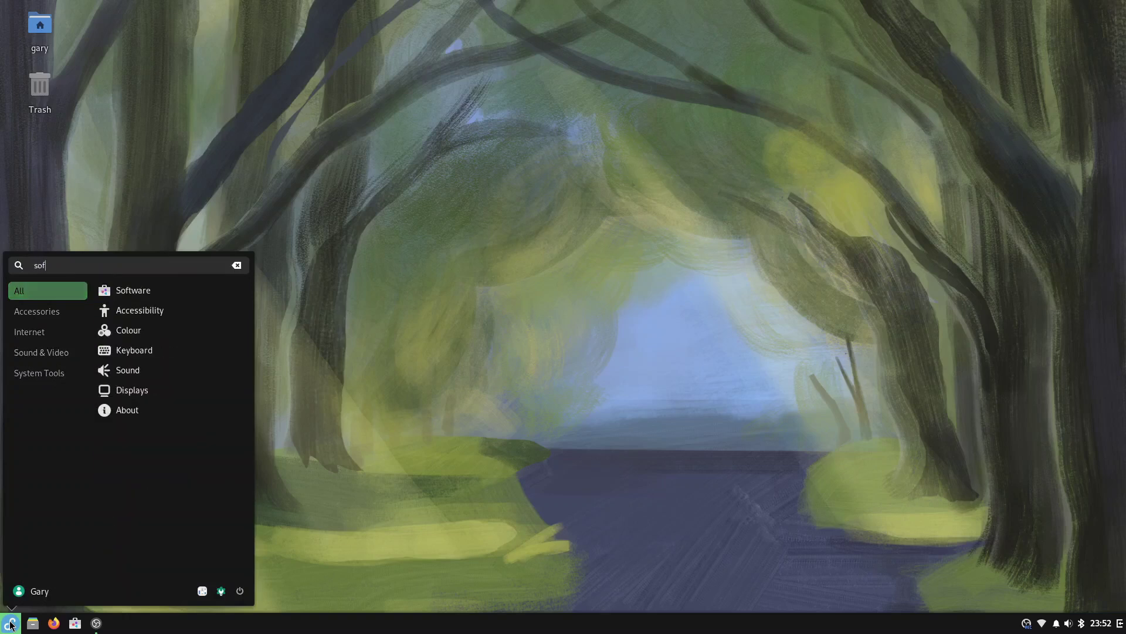
pyautogui.click(121, 292)
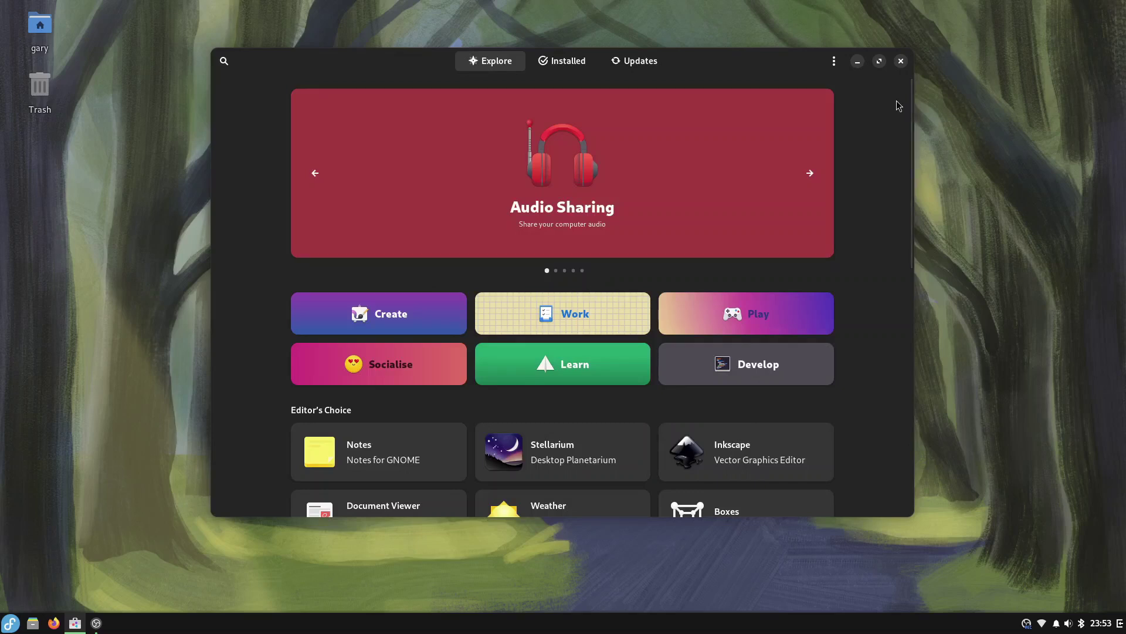
# - Maximize the store window, search for 'steam', then clear the search text
pyautogui.click(880, 61)
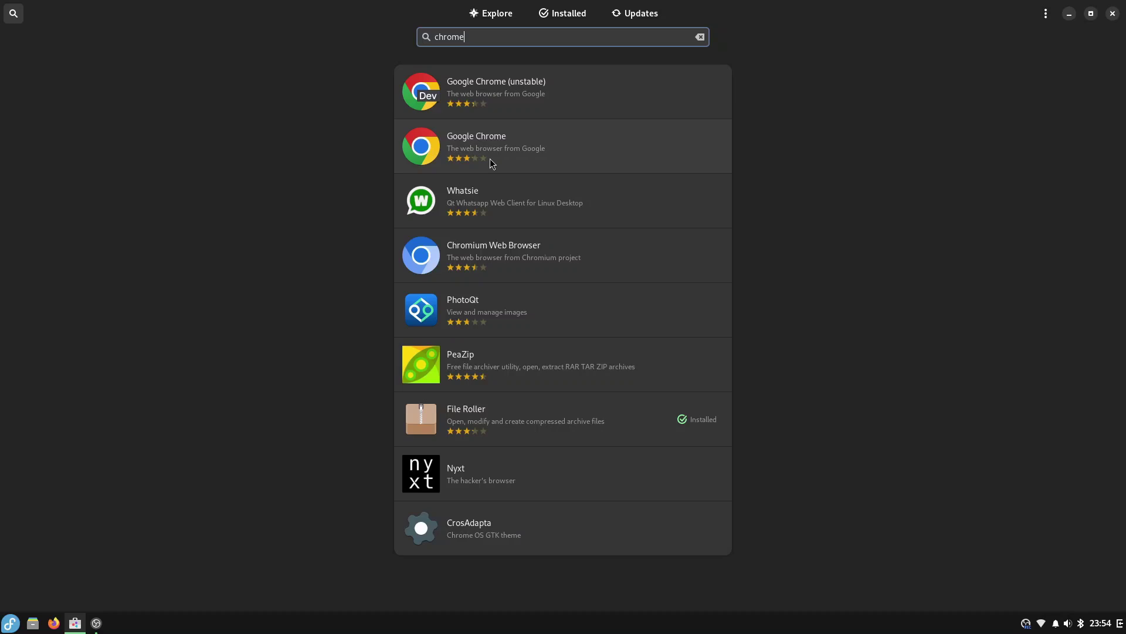
pyautogui.hotkey('ctrl', 'a')
pyautogui.write('steam')
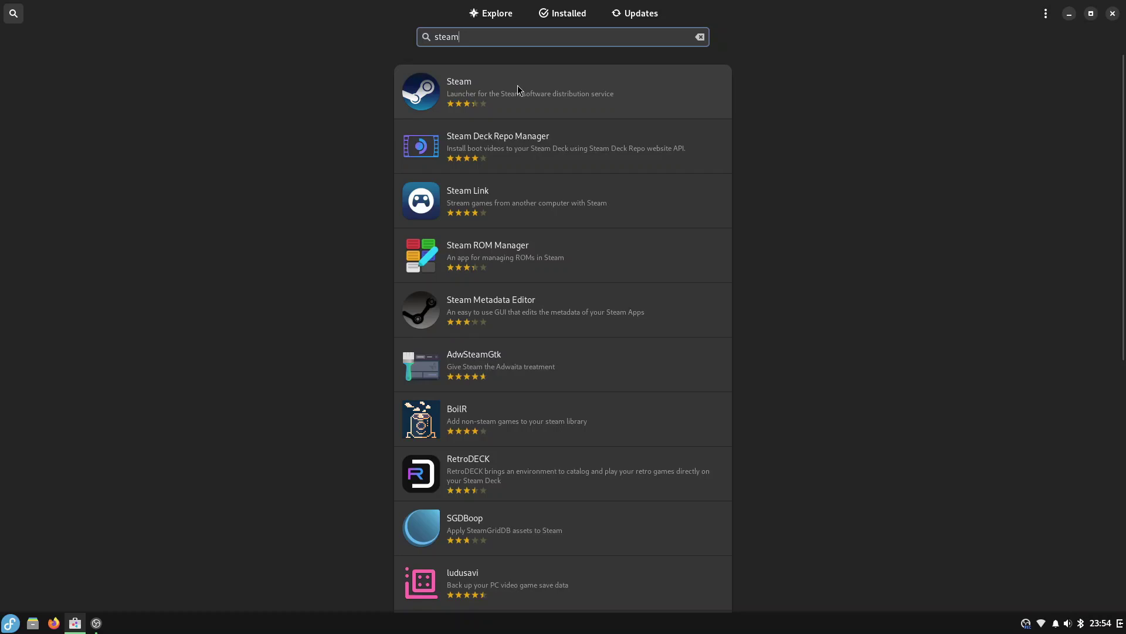
pyautogui.press('BackSpace')
pyautogui.press('BackSpace')
pyautogui.press('BackSpace')
pyautogui.press('BackSpace')
pyautogui.press('BackSpace')
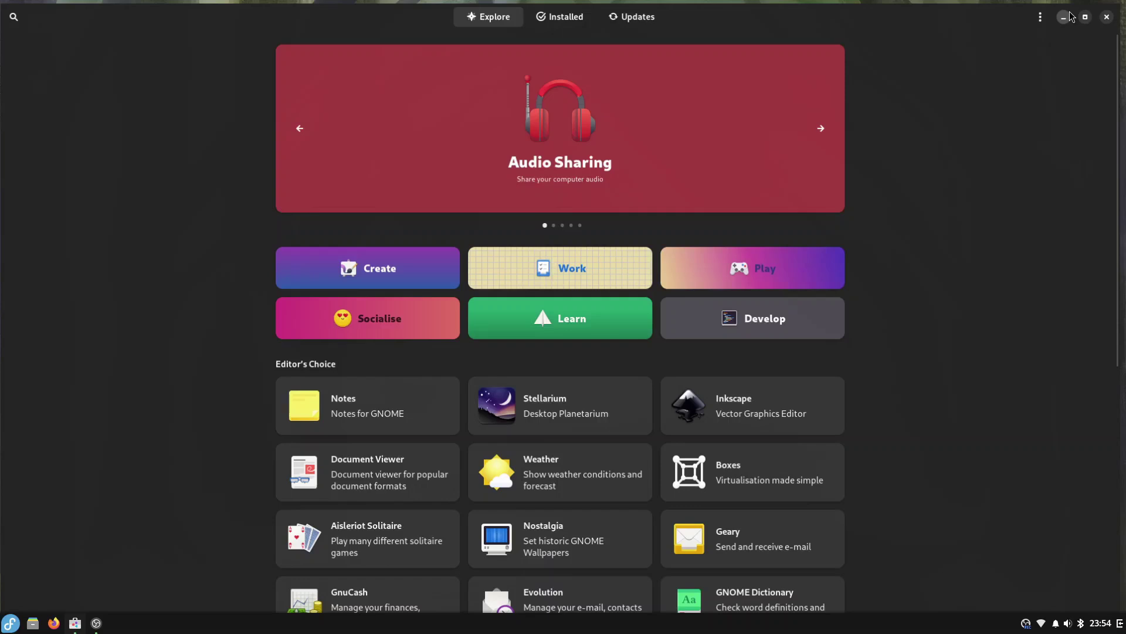
pyautogui.click(1070, 16)
pyautogui.press('super')
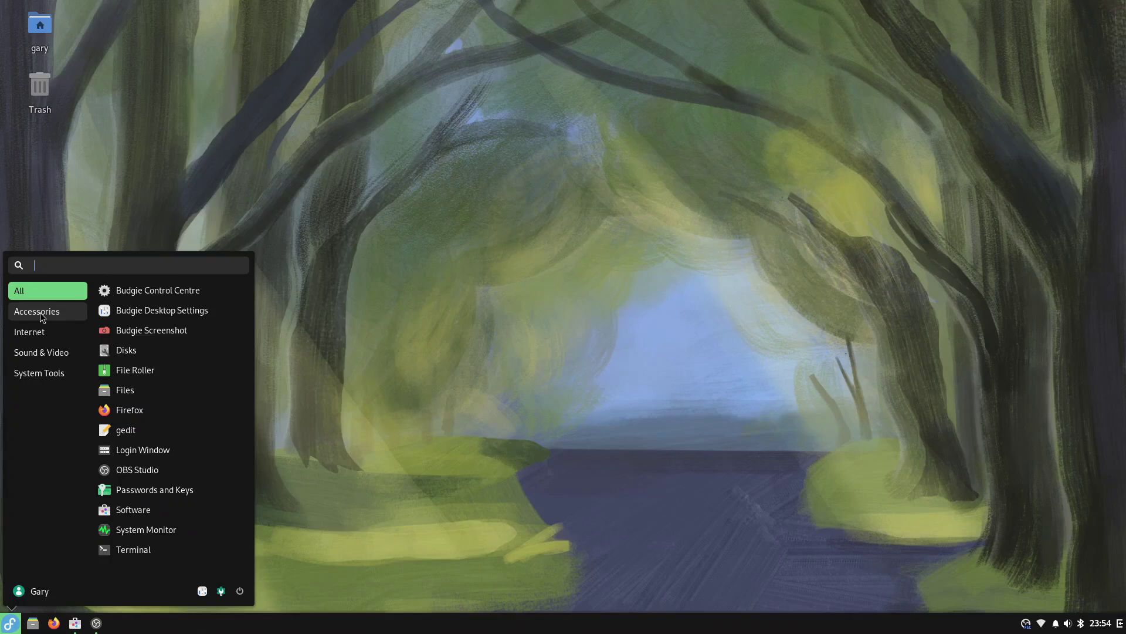
pyautogui.click(42, 317)
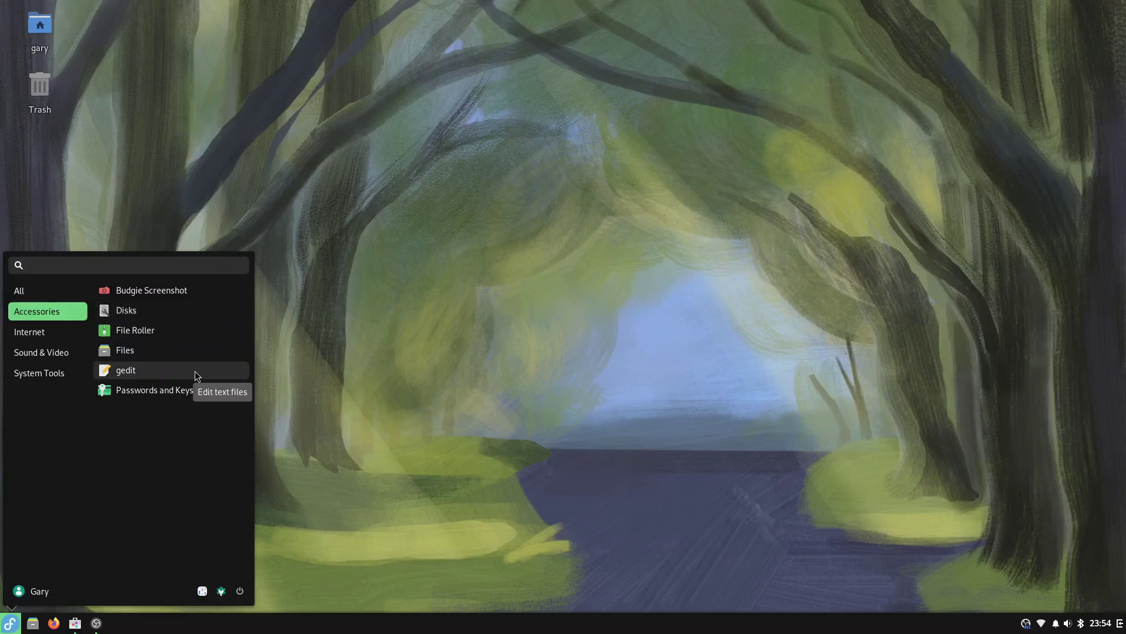
pyautogui.click(46, 333)
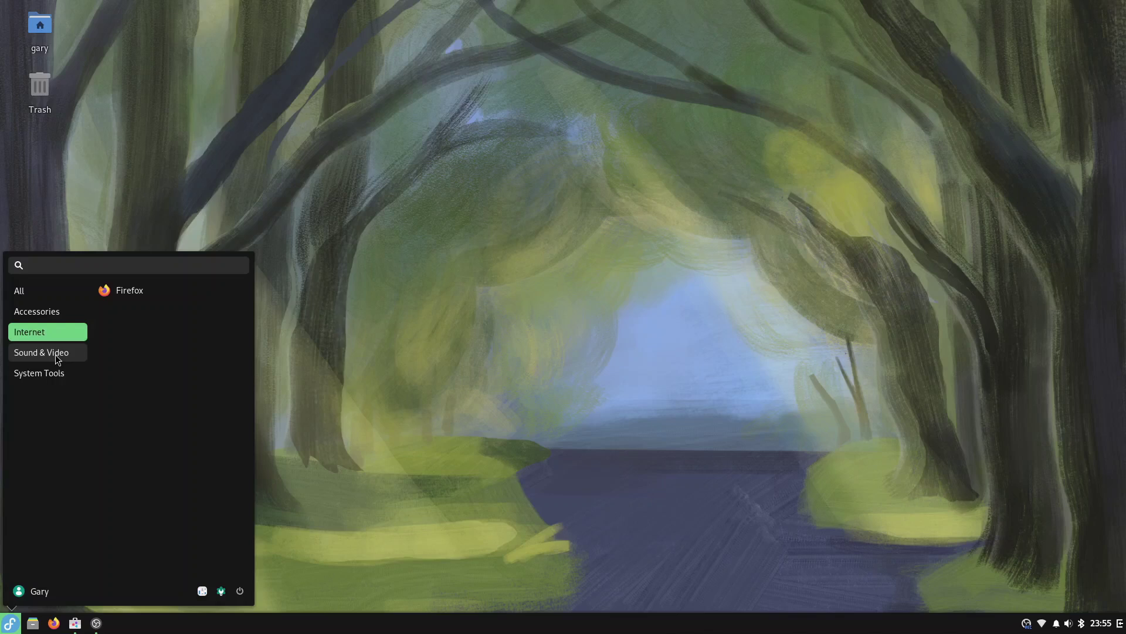
pyautogui.click(34, 379)
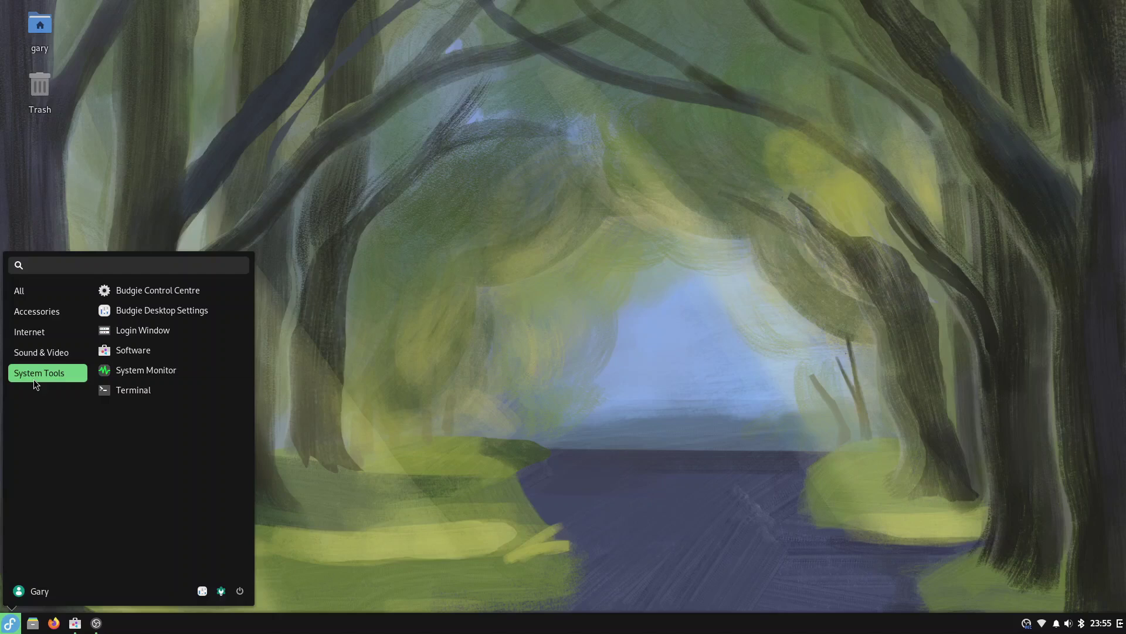
pyautogui.click(425, 442)
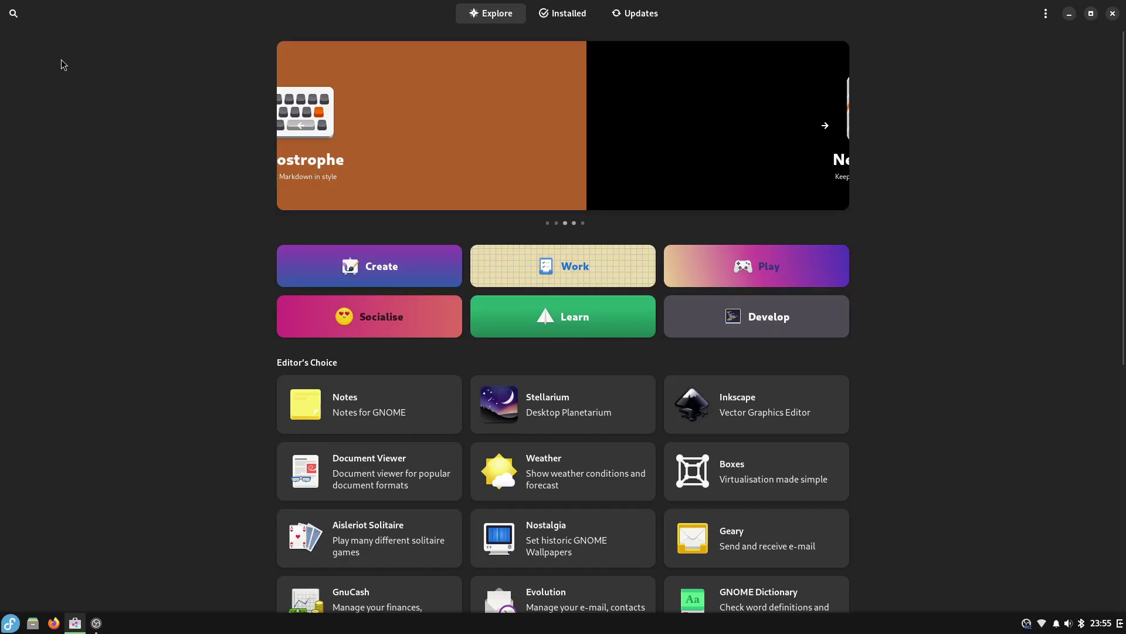
# - Search the store for 'libreoffice', then browse the Office apps in the application menu
pyautogui.click(13, 13)
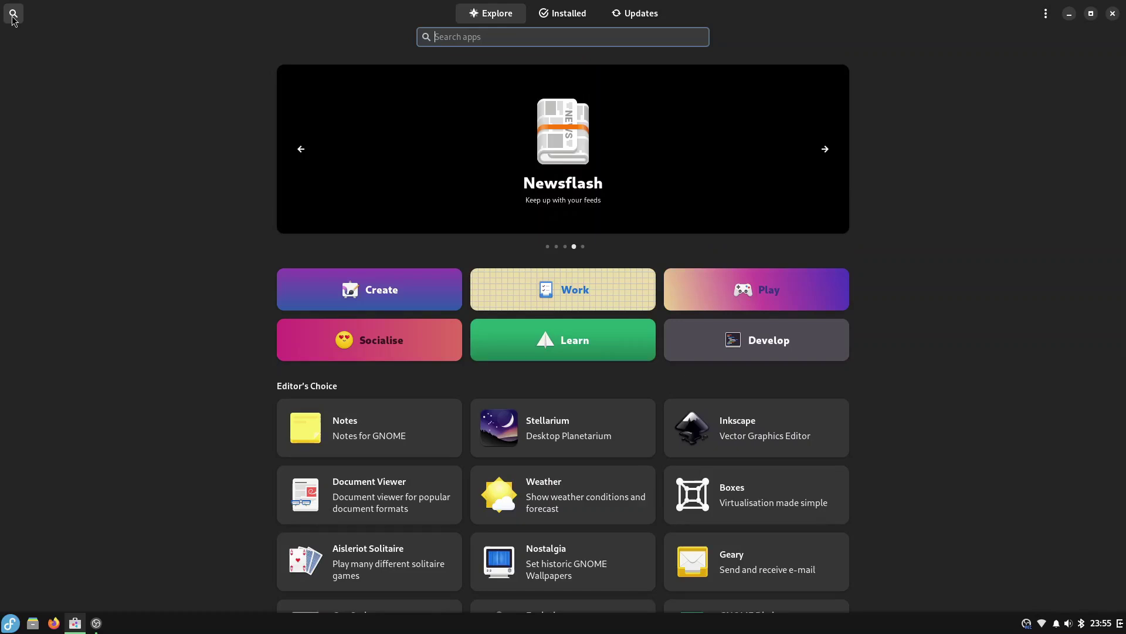
pyautogui.write('libreoffice')
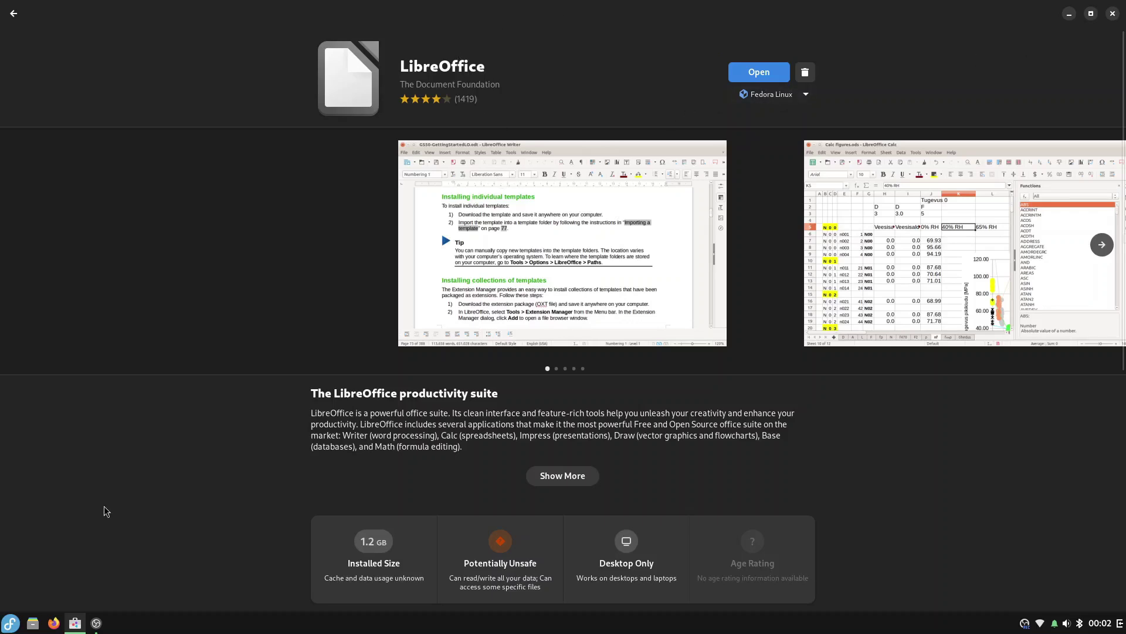
pyautogui.click(9, 624)
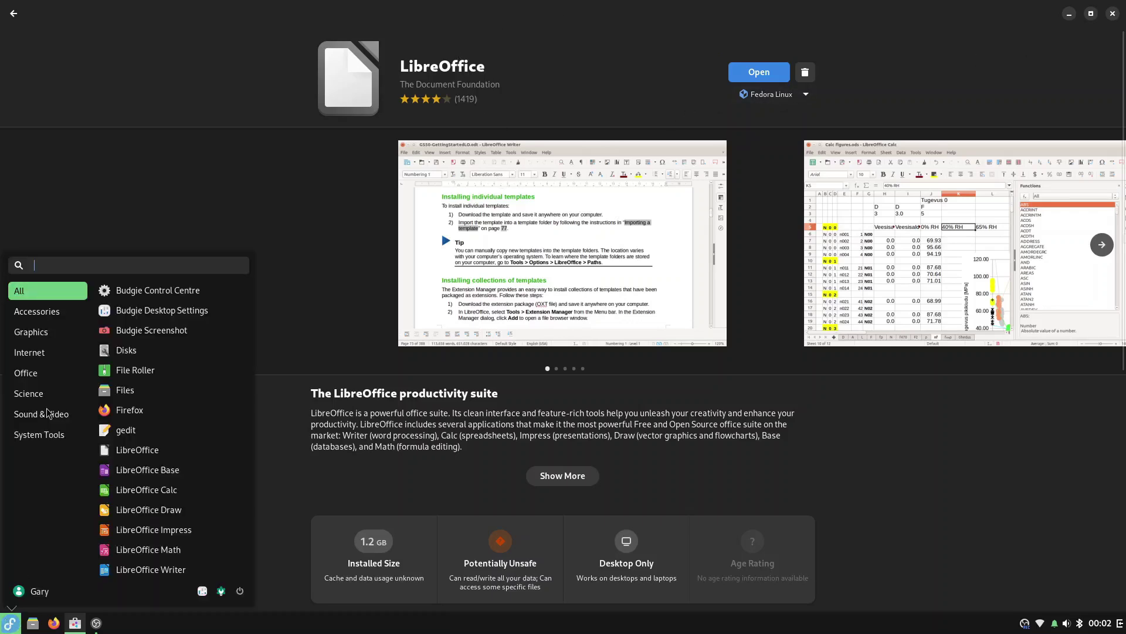
pyautogui.click(42, 380)
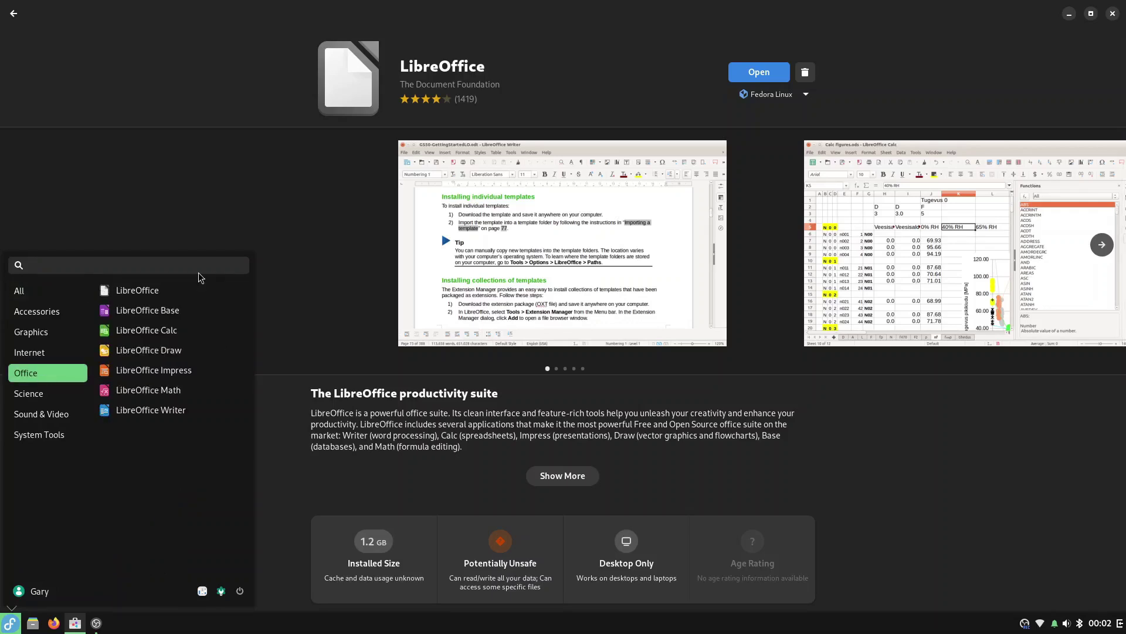
pyautogui.click(335, 254)
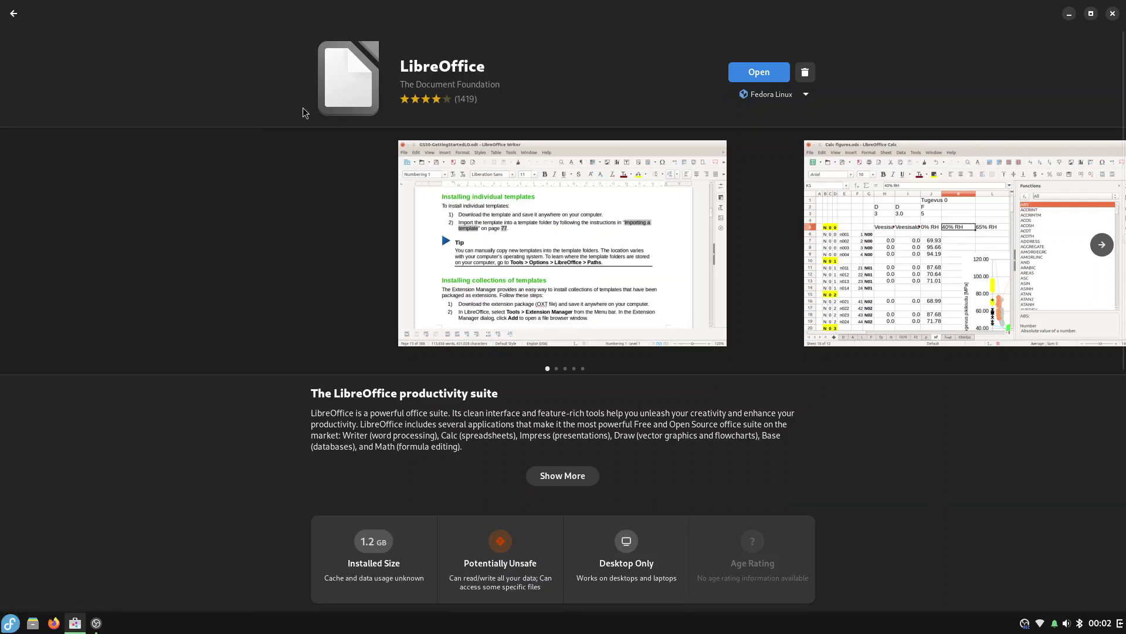
# - Clear the libreoffice search and install Rhythmbox from its details page
pyautogui.click(12, 14)
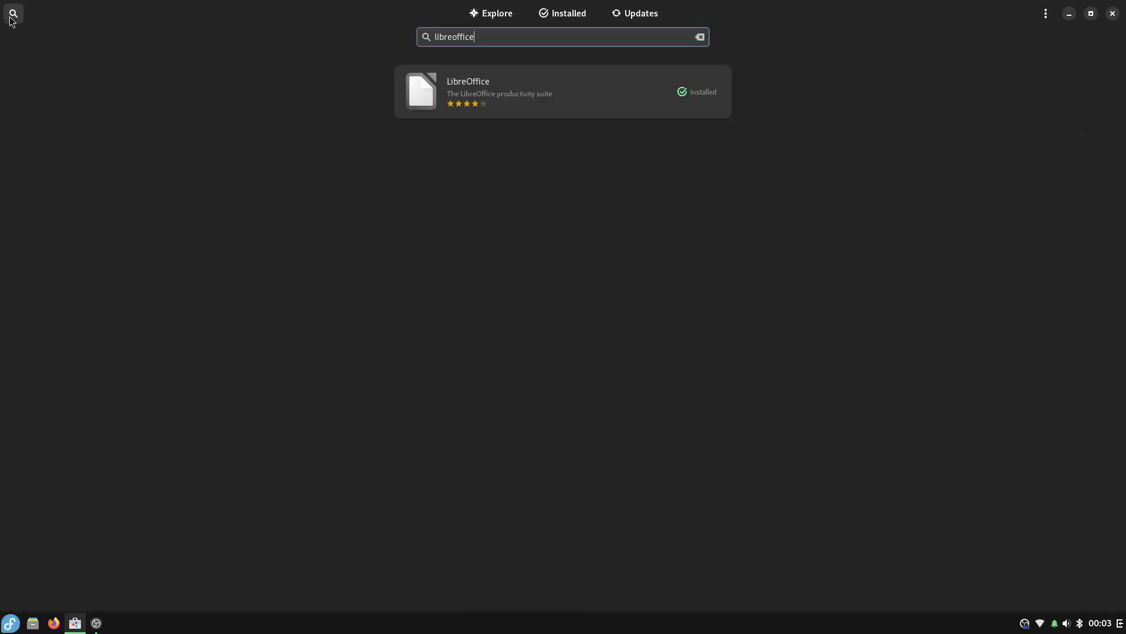
pyautogui.press('BackSpace')
pyautogui.press('BackSpace')
pyautogui.press('BackSpace')
pyautogui.press('BackSpace')
pyautogui.press('BackSpace')
pyautogui.press('BackSpace')
pyautogui.press('BackSpace')
pyautogui.press('BackSpace')
pyautogui.press('BackSpace')
pyautogui.press('BackSpace')
pyautogui.press('BackSpace')
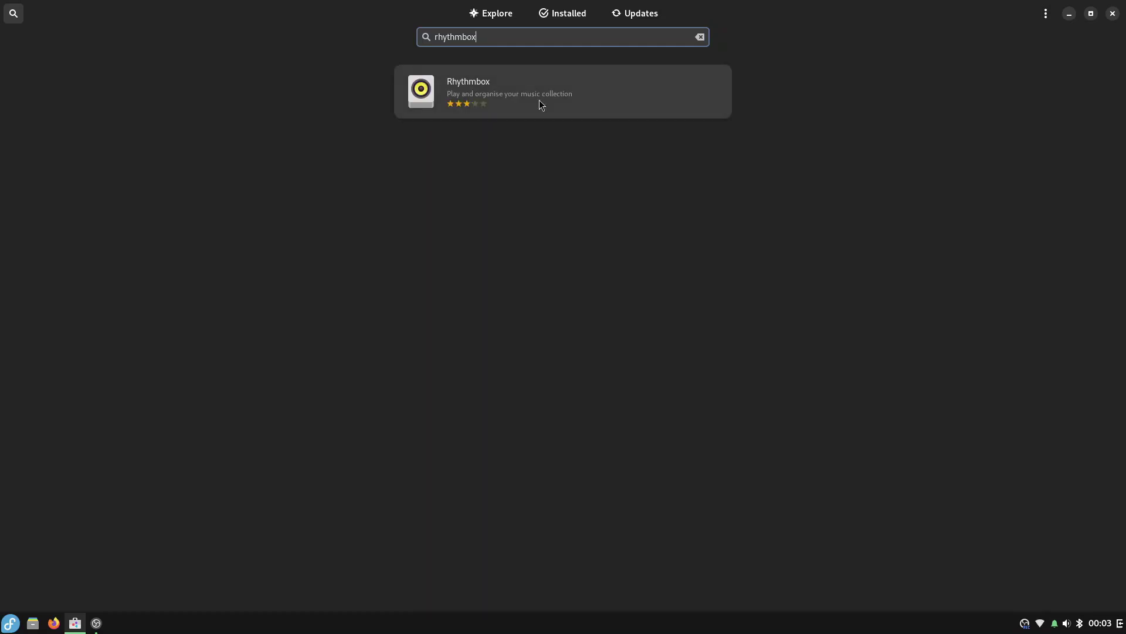
pyautogui.click(527, 95)
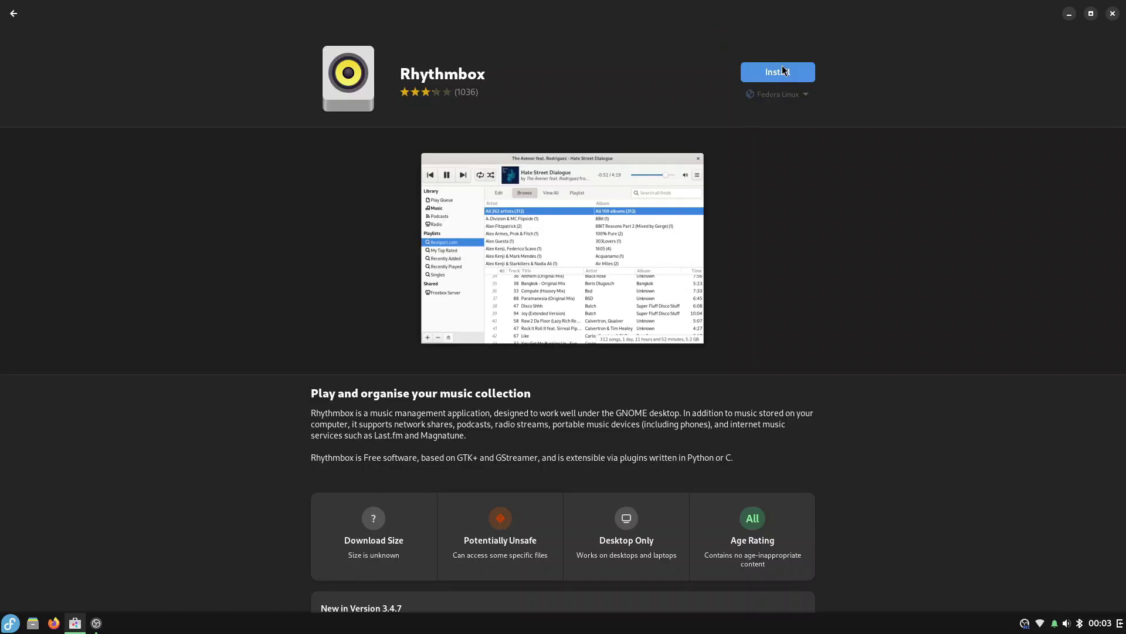
pyautogui.click(778, 72)
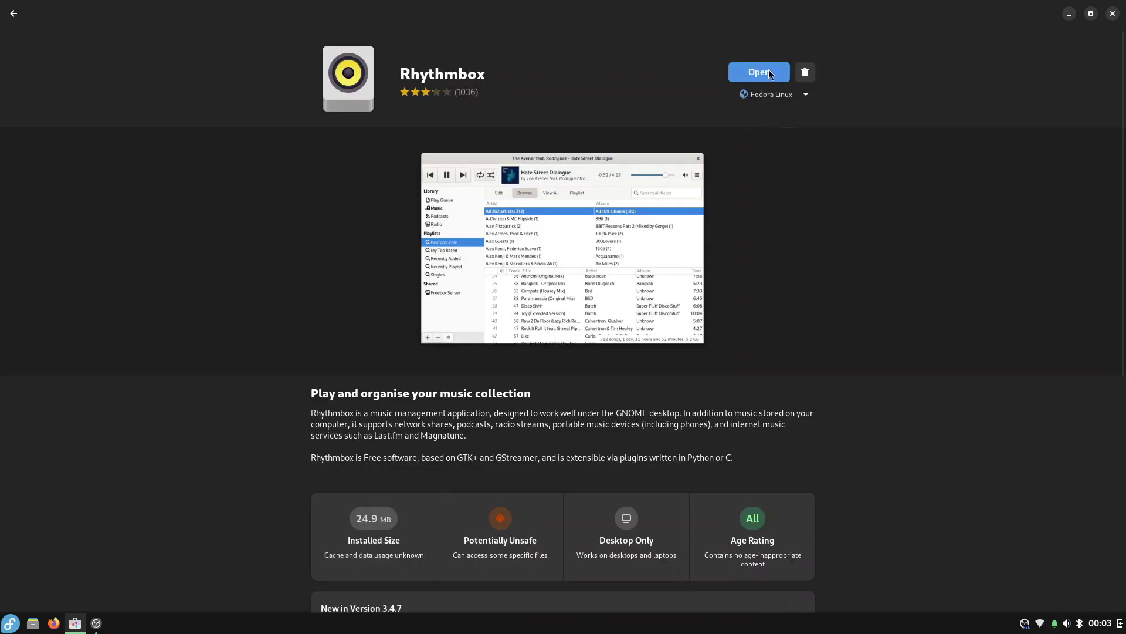
# - Launch Rhythmbox Music Player from the Sound & Video menu, then close it
pyautogui.click(11, 623)
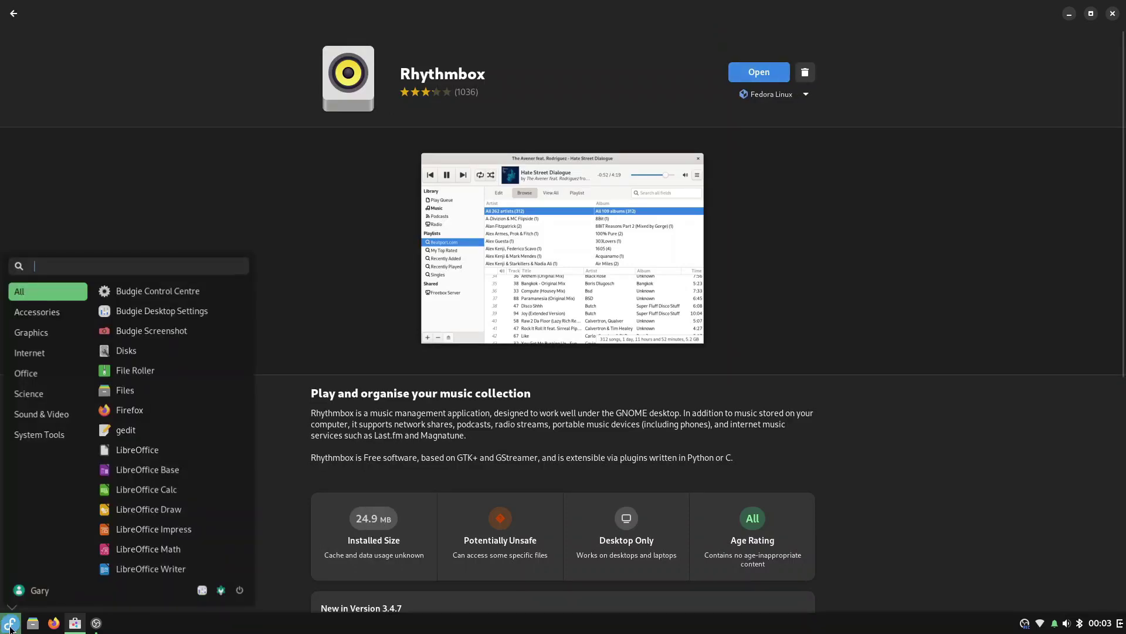
pyautogui.click(58, 415)
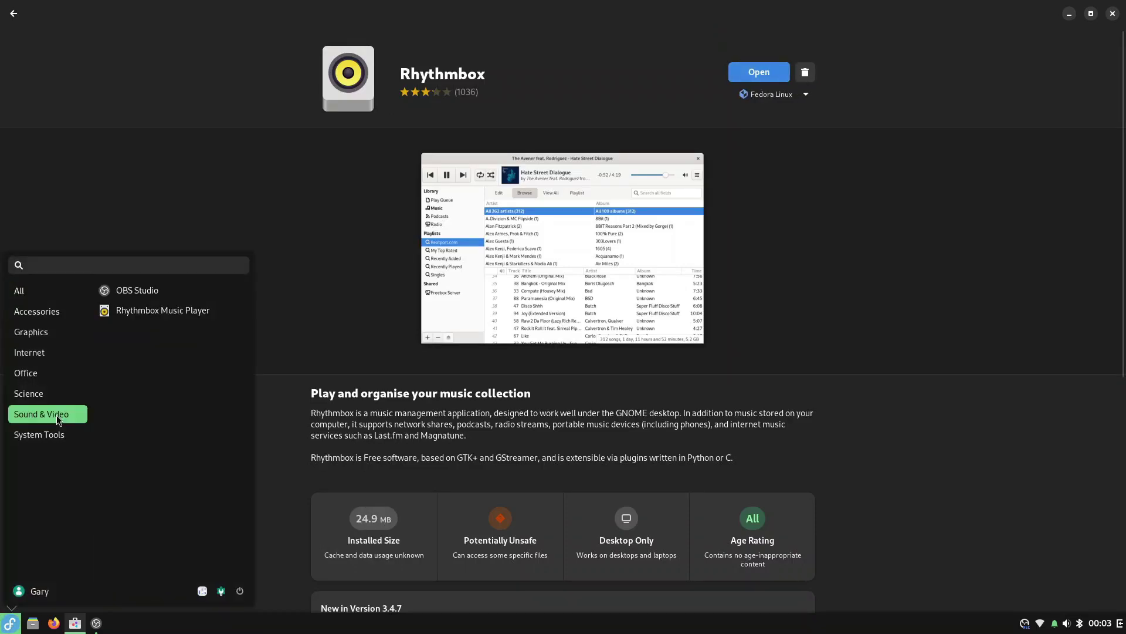
pyautogui.click(165, 311)
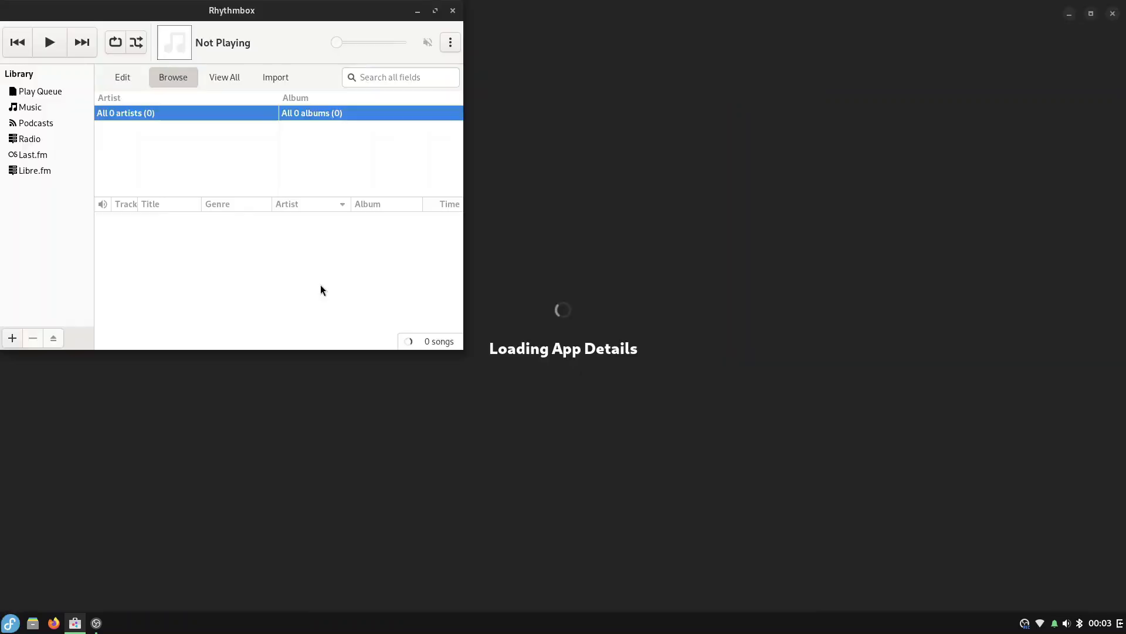
pyautogui.click(453, 11)
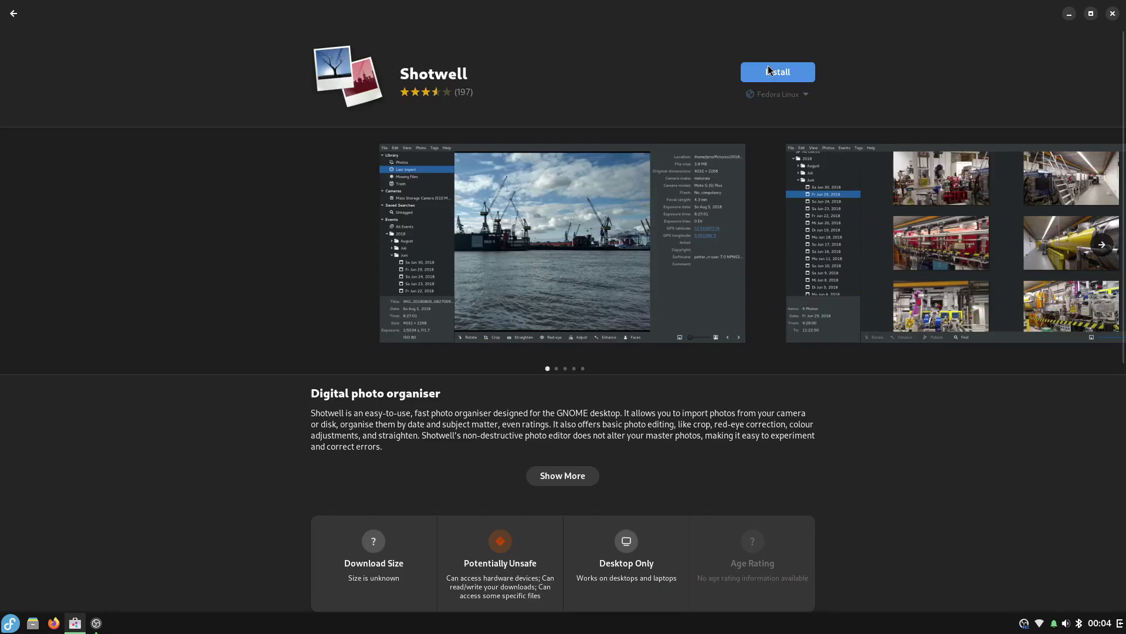
# - Install Shotwell and launch Shotwell Photo Manager from the Graphics menu category
pyautogui.click(769, 71)
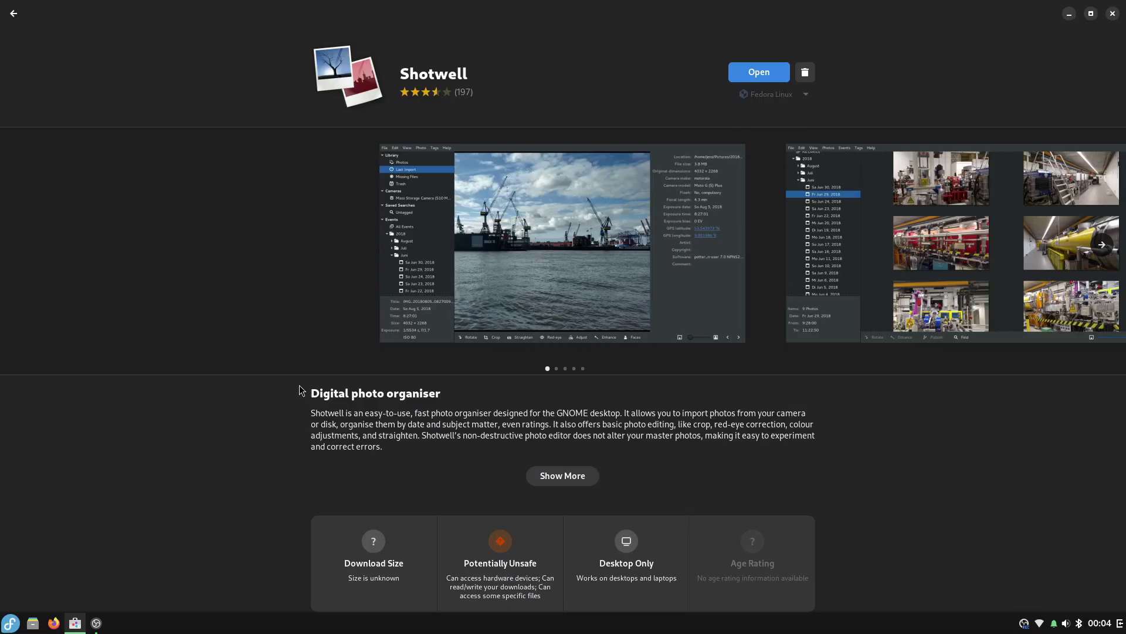
pyautogui.press('super')
pyautogui.click(43, 339)
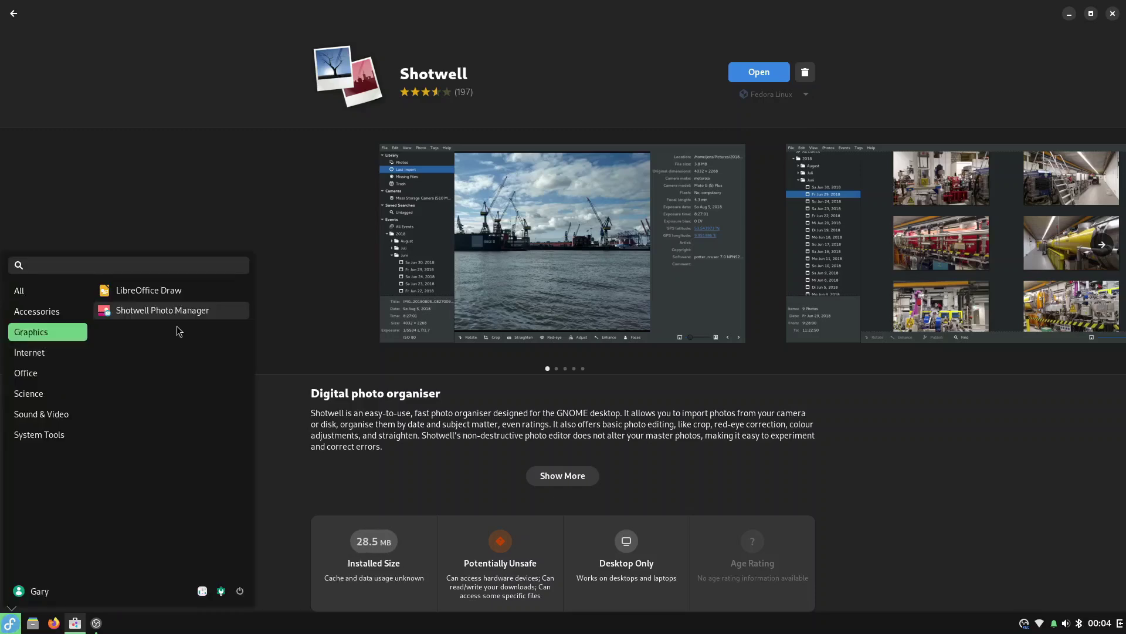
pyautogui.click(21, 20)
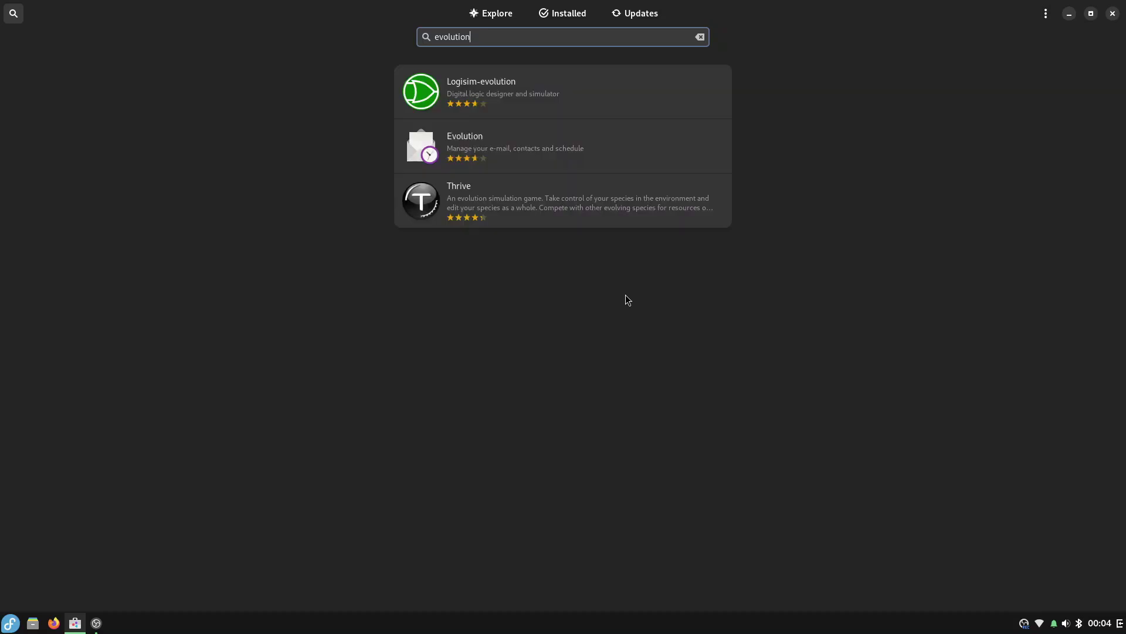
# - Install Evolution from its details page, return to the results, and clear the search
pyautogui.click(534, 152)
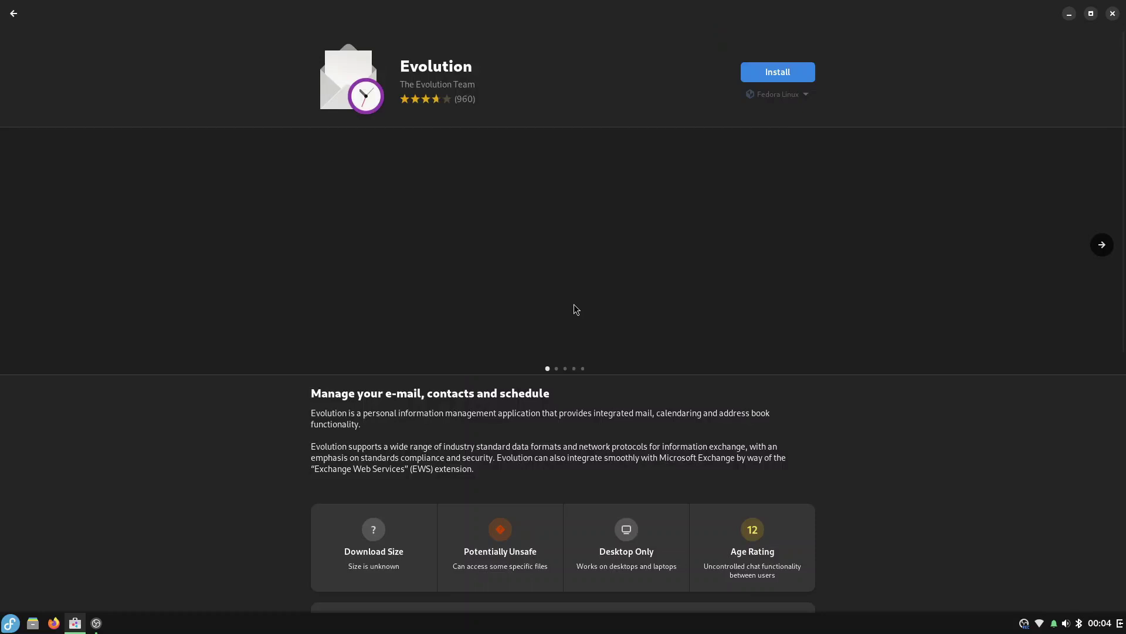
pyautogui.click(766, 74)
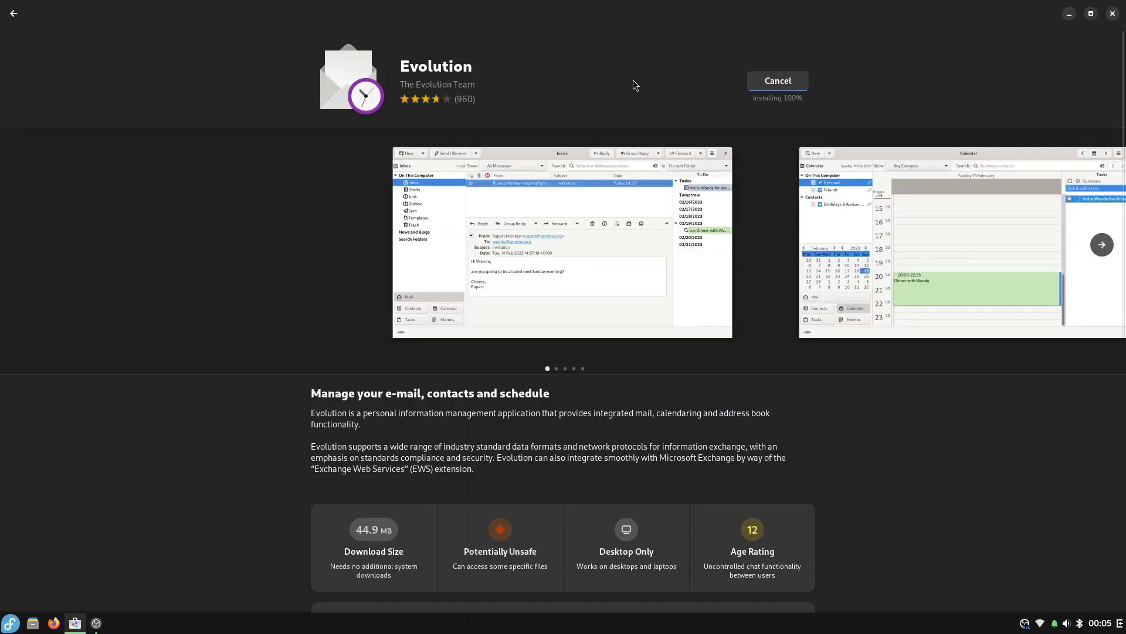
pyautogui.click(15, 15)
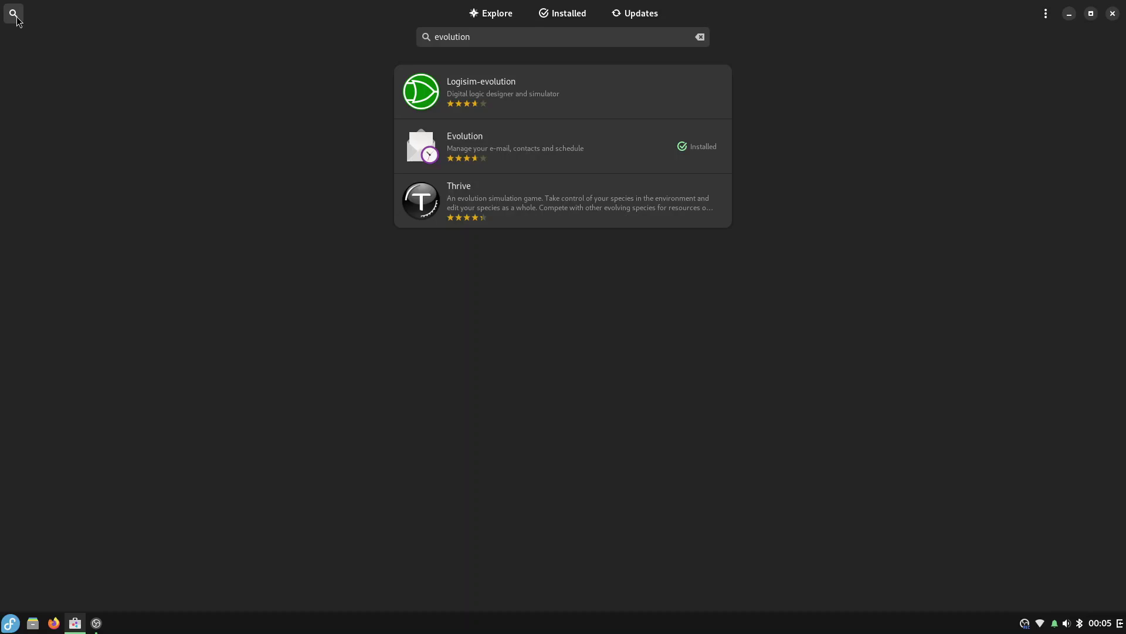
pyautogui.click(13, 13)
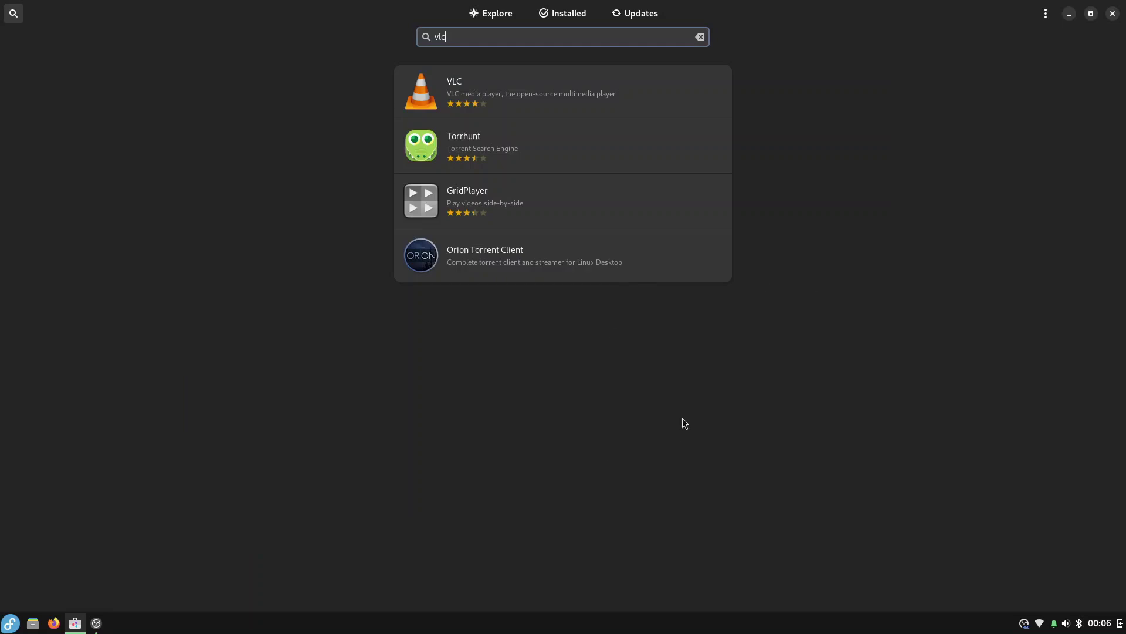
# - Install VLC, then the GNU Image Manipulation Program, from their details pages
pyautogui.click(519, 92)
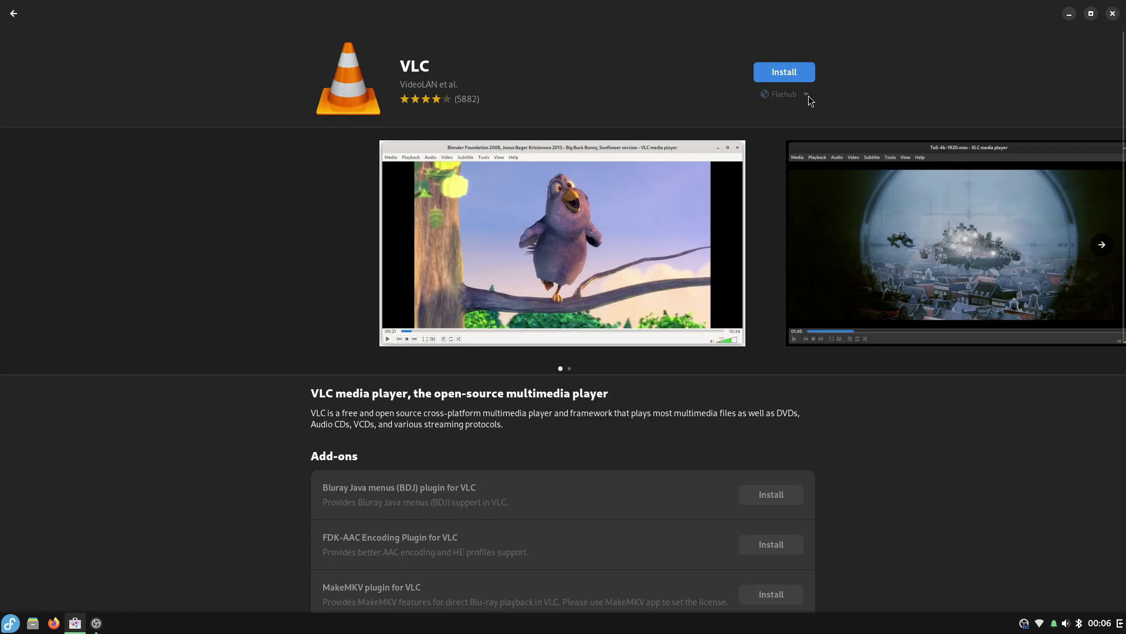
pyautogui.click(787, 73)
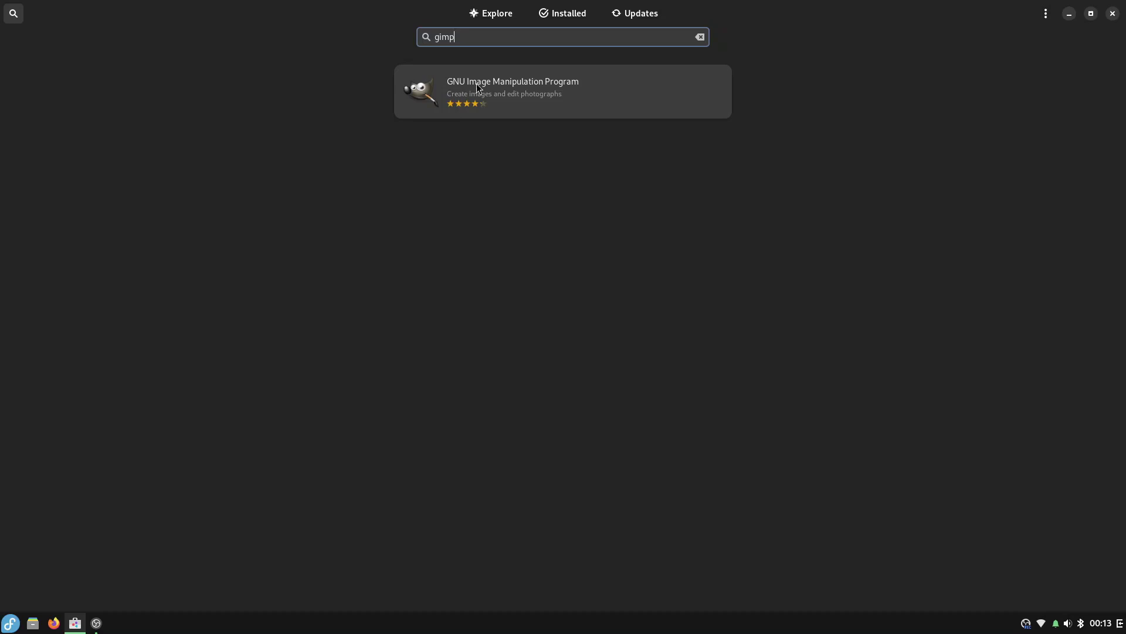
pyautogui.click(538, 83)
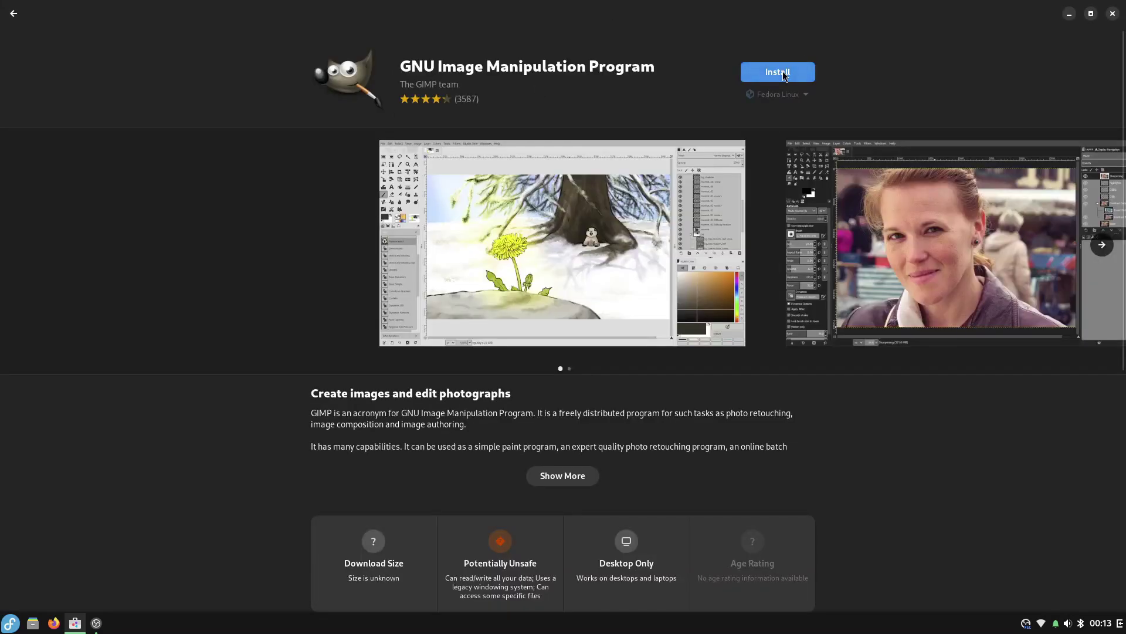
pyautogui.click(787, 72)
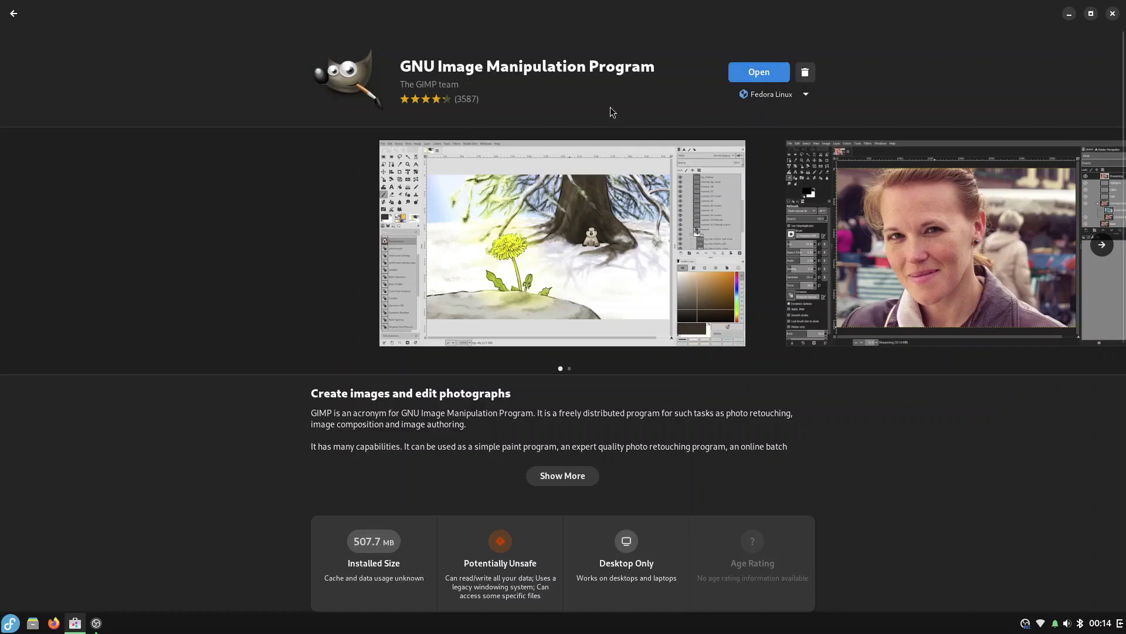
# - Return to the search results, install Kdenlive from its details page, and close GNOME Software
pyautogui.hotkey('alt', 'Left')
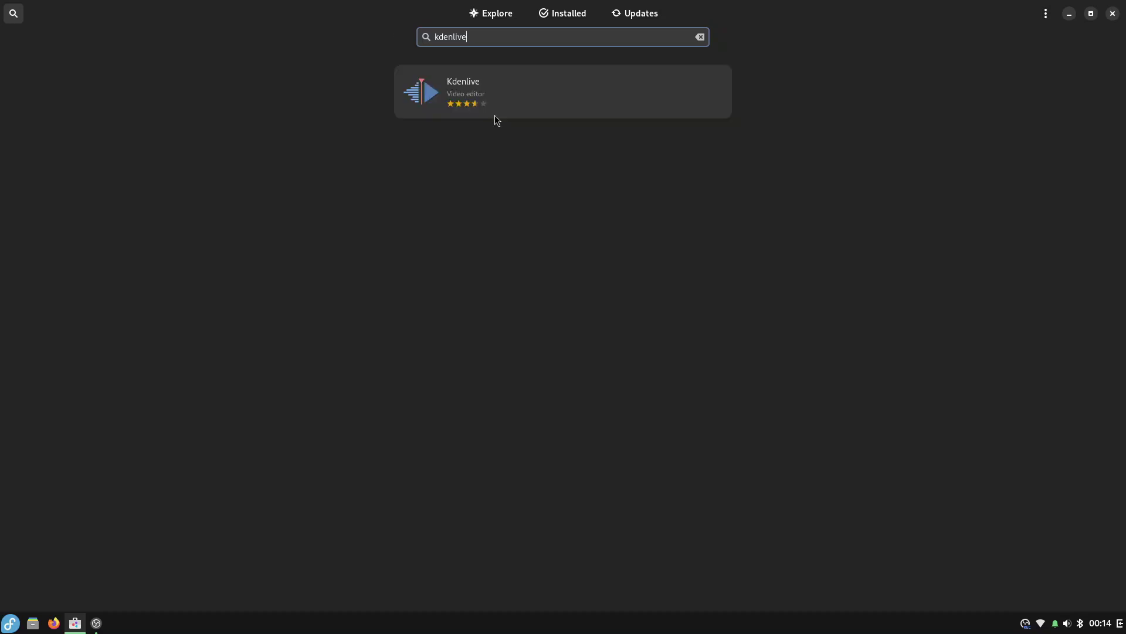
pyautogui.click(495, 115)
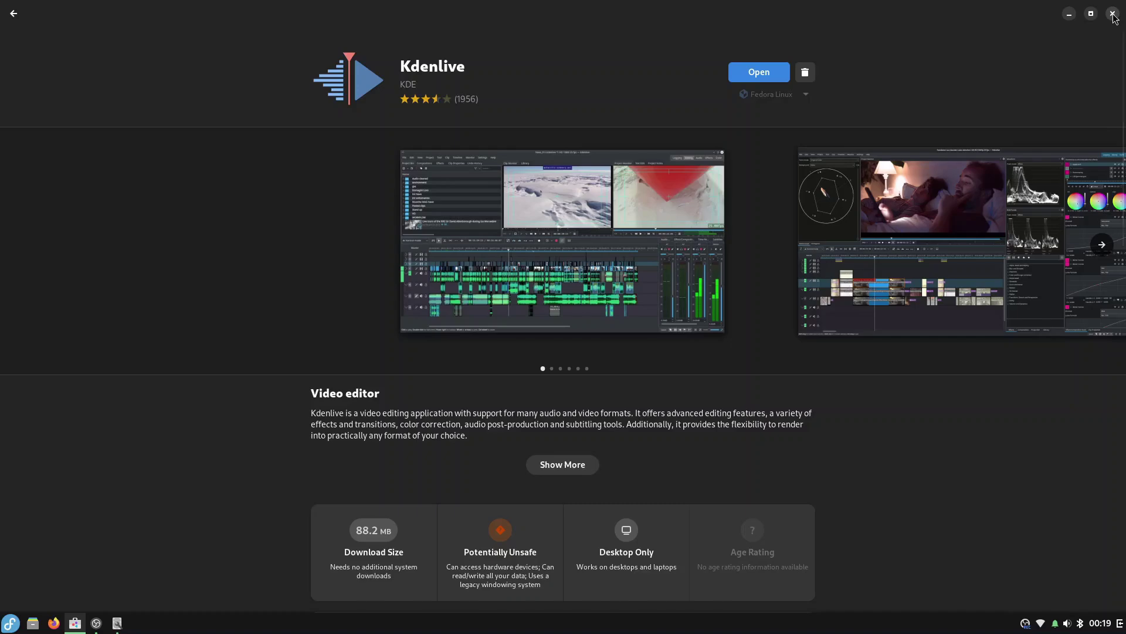
pyautogui.click(1113, 14)
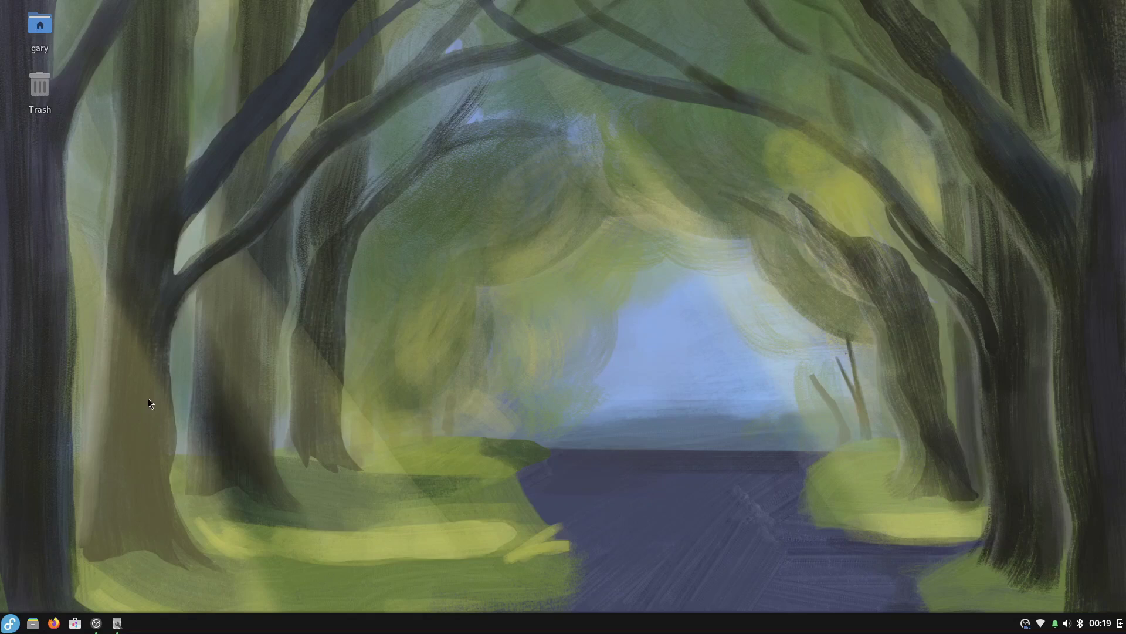
# - Launch Disks with a 'disk' search and view the 480 GB and 128 GB disks' details
pyautogui.click(10, 623)
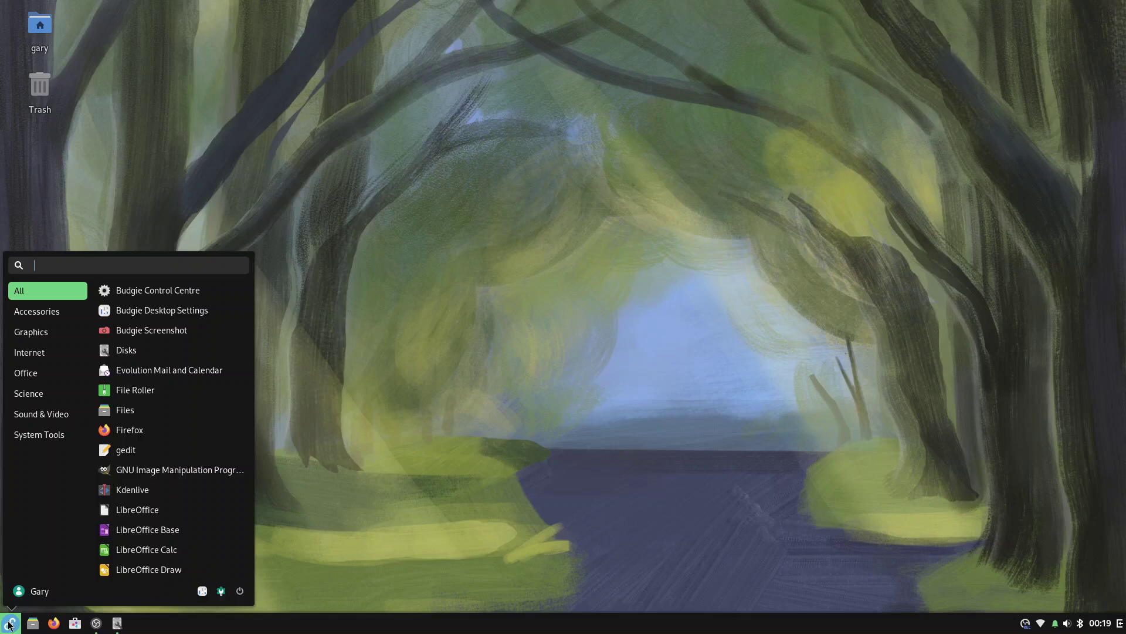
pyautogui.write('disk')
pyautogui.press('Return')
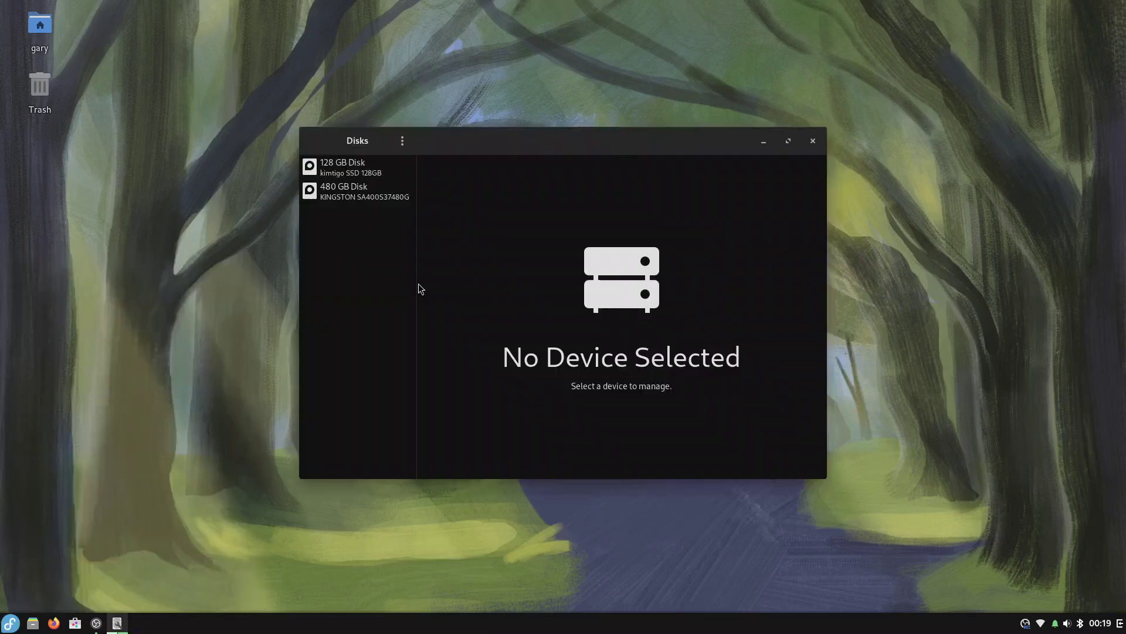
pyautogui.click(354, 194)
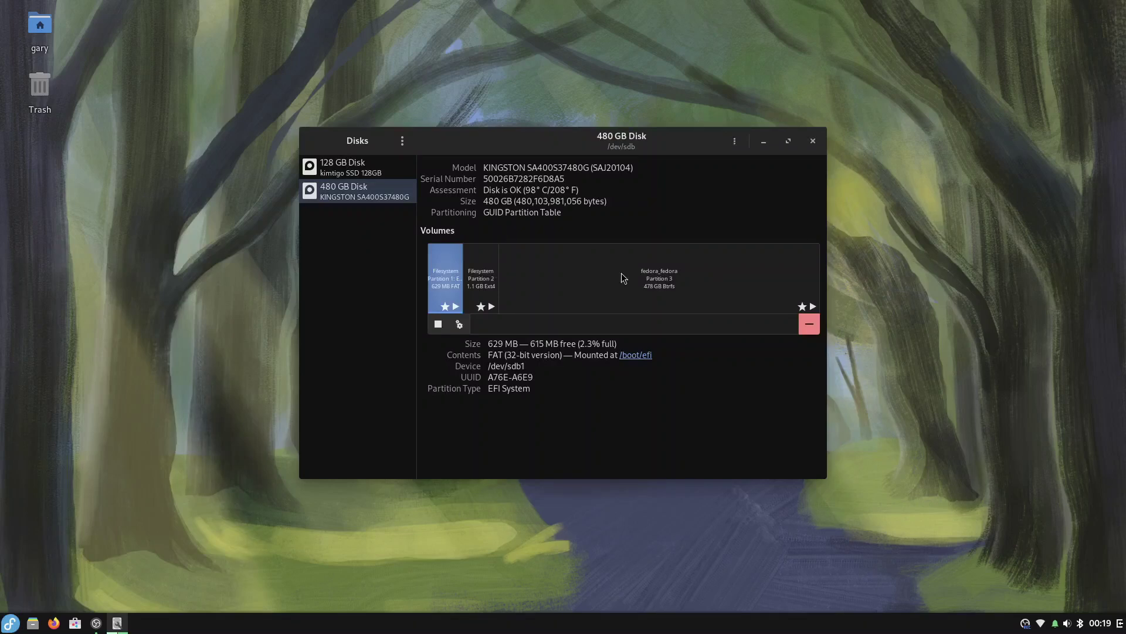
pyautogui.click(357, 173)
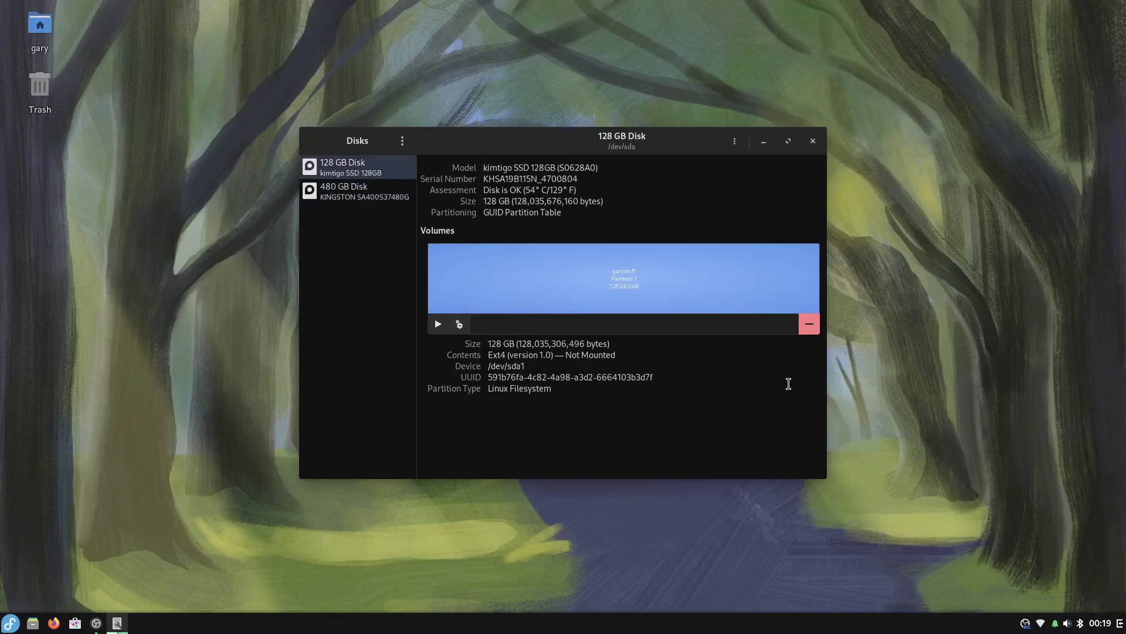
# - Mount the garystuff drive from the file manager, authenticating with the account password
pyautogui.click(34, 623)
pyautogui.click(78, 278)
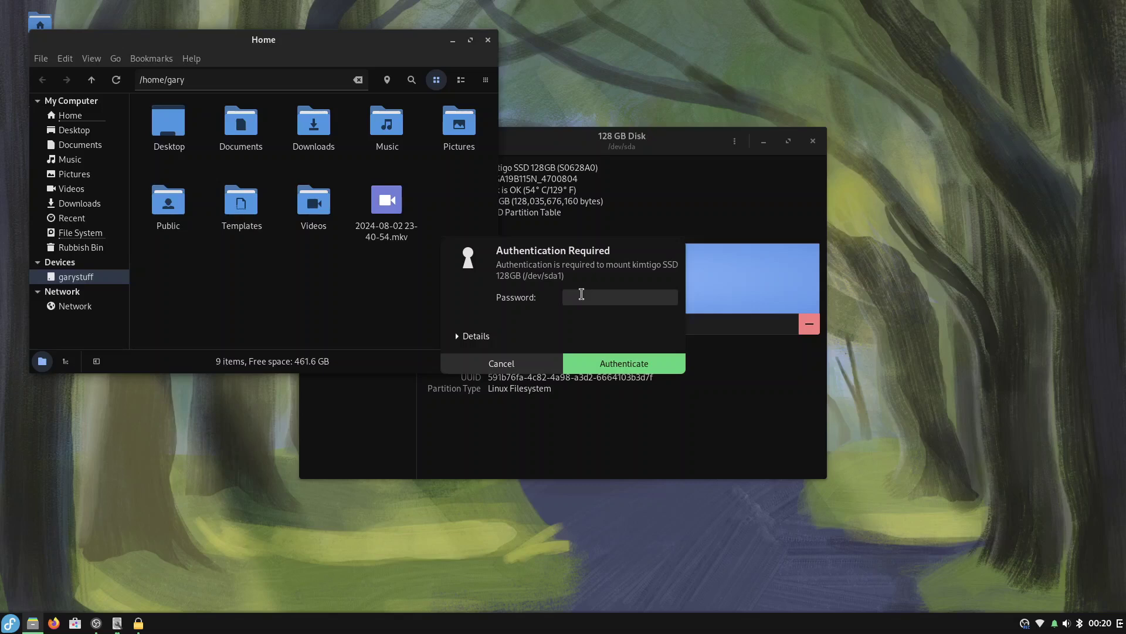
pyautogui.click(581, 294)
pyautogui.write('••••••••••')
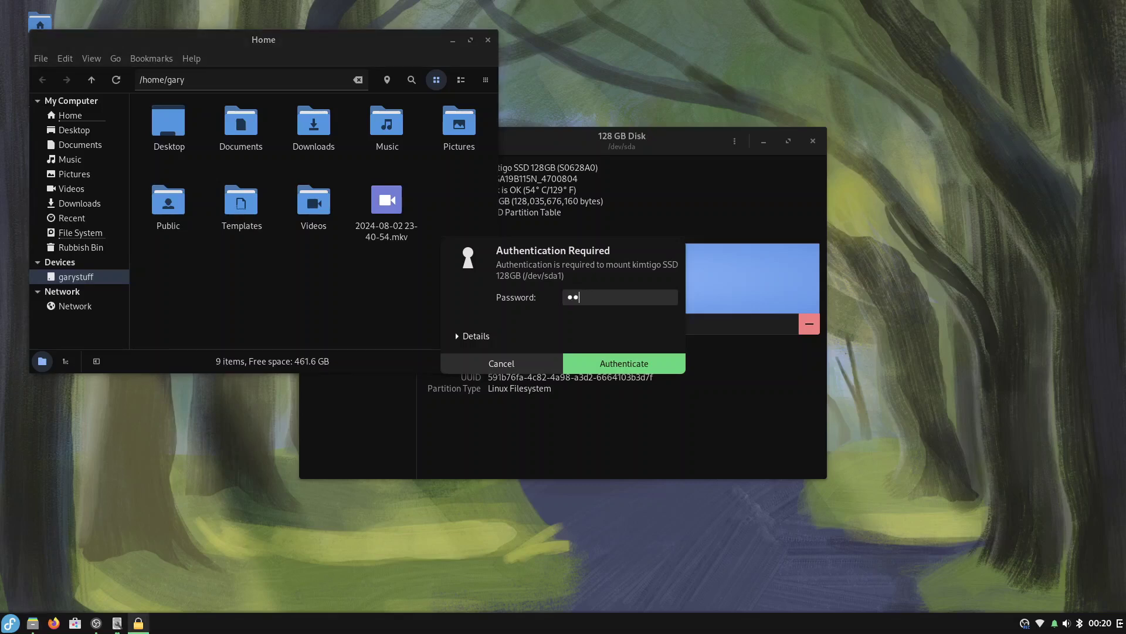
pyautogui.press('Return')
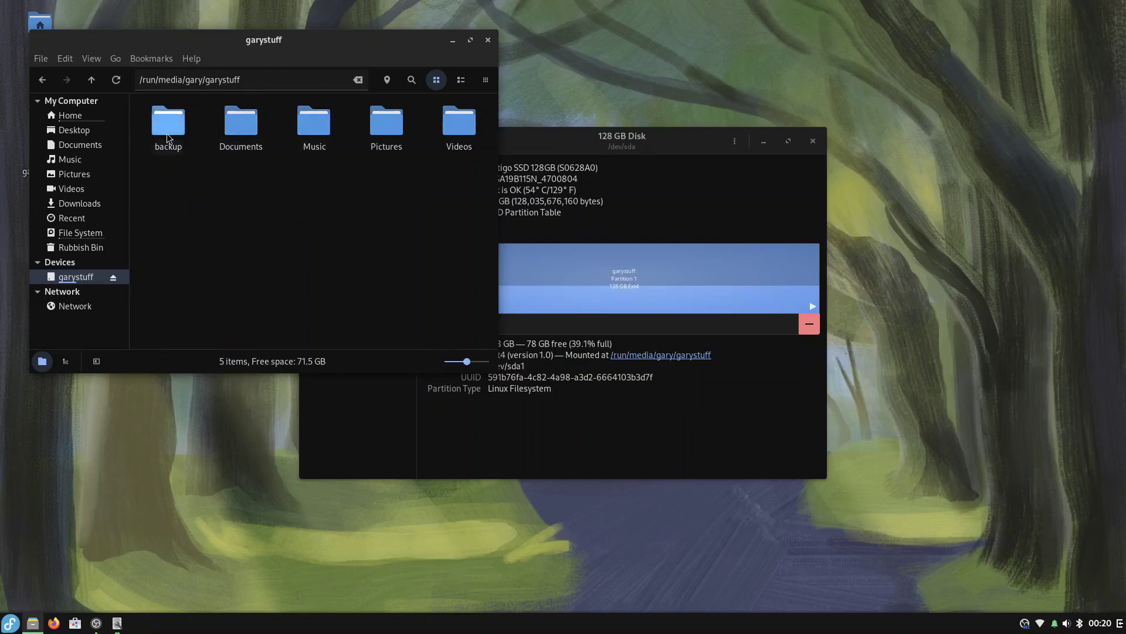
# - Look inside the drive's backup folder, go back, and close the file browser
pyautogui.doubleClick(168, 138)
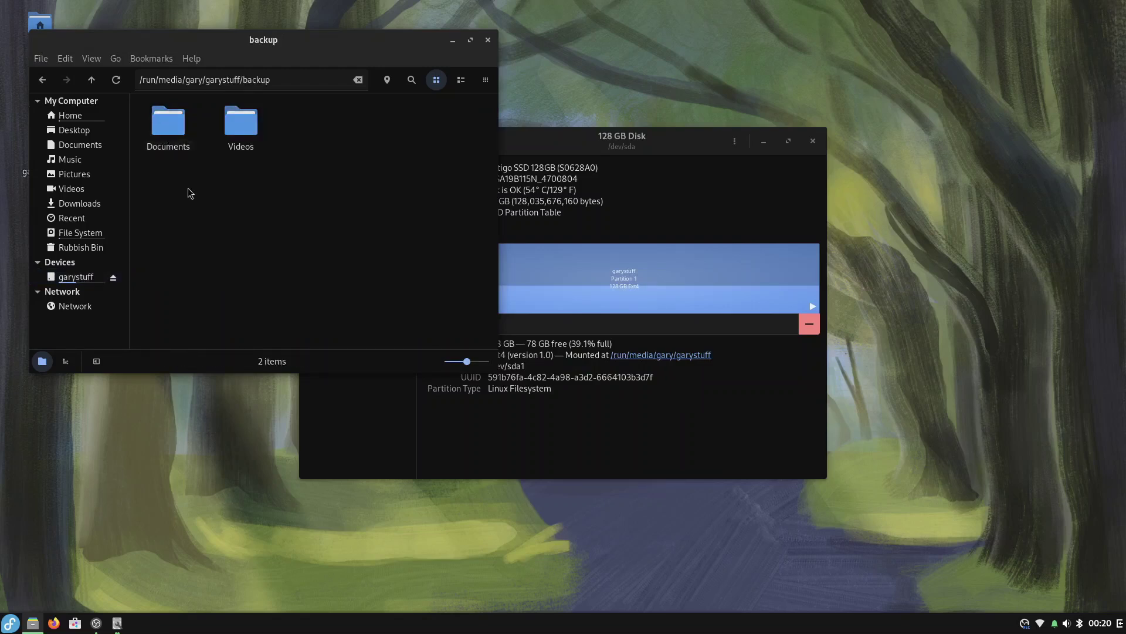
pyautogui.click(47, 83)
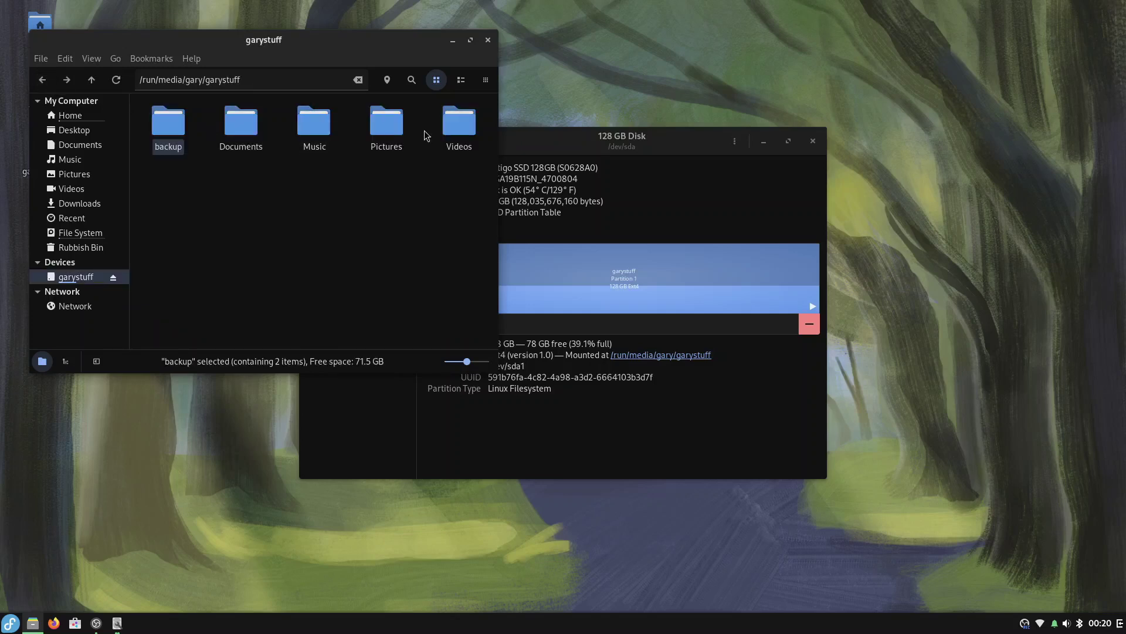
pyautogui.click(487, 40)
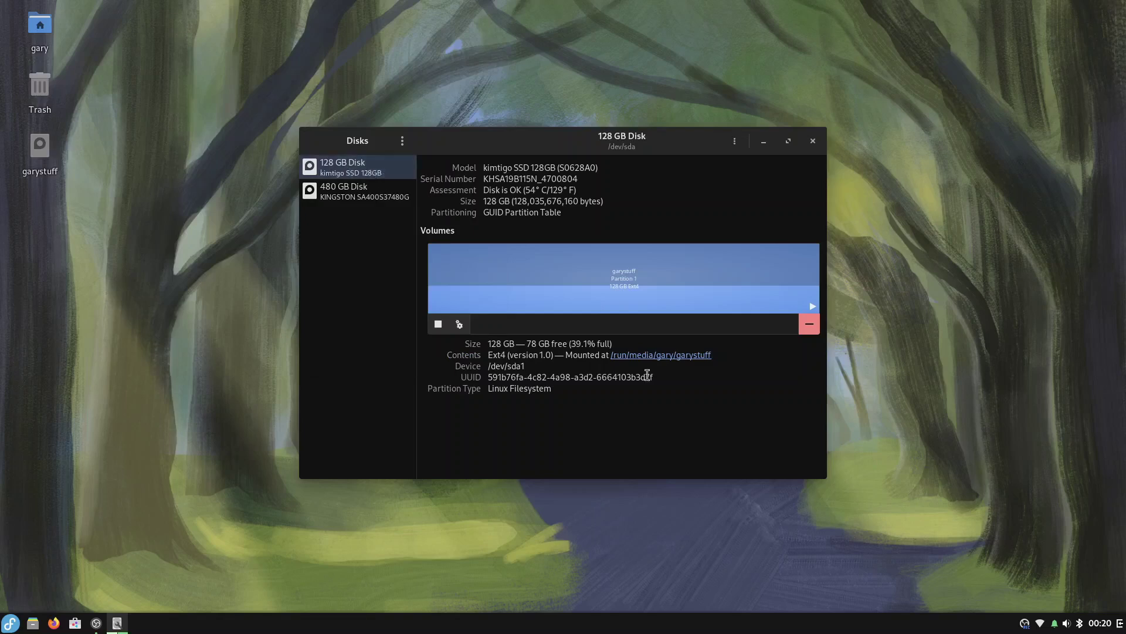
# - Take ownership of the garystuff filesystem, authorising with the password
pyautogui.click(459, 324)
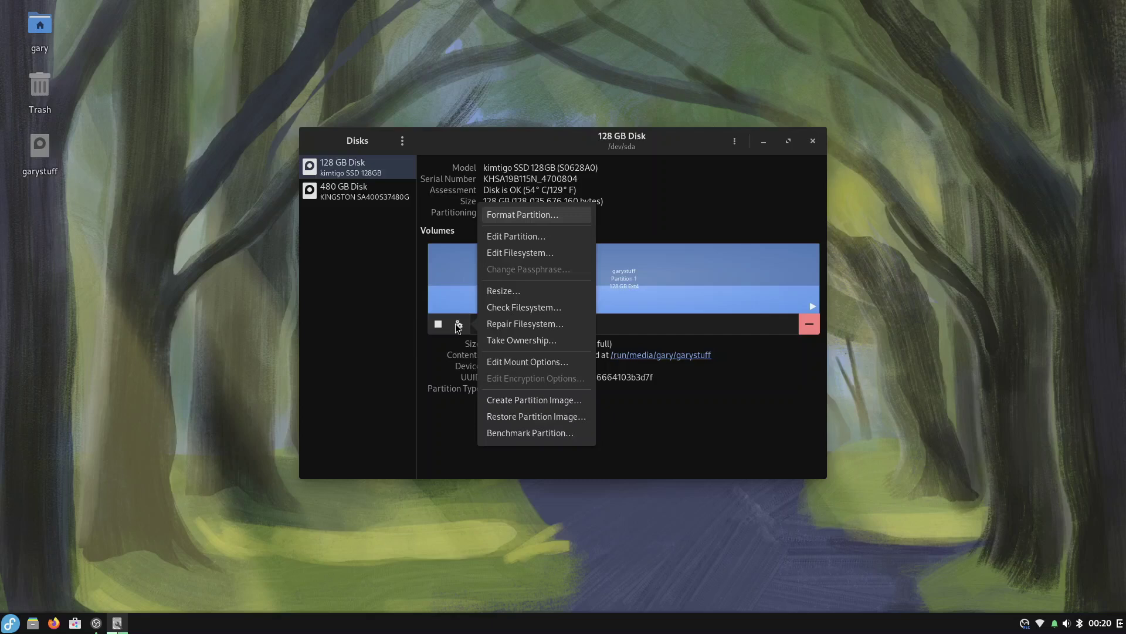
pyautogui.click(528, 340)
pyautogui.click(663, 367)
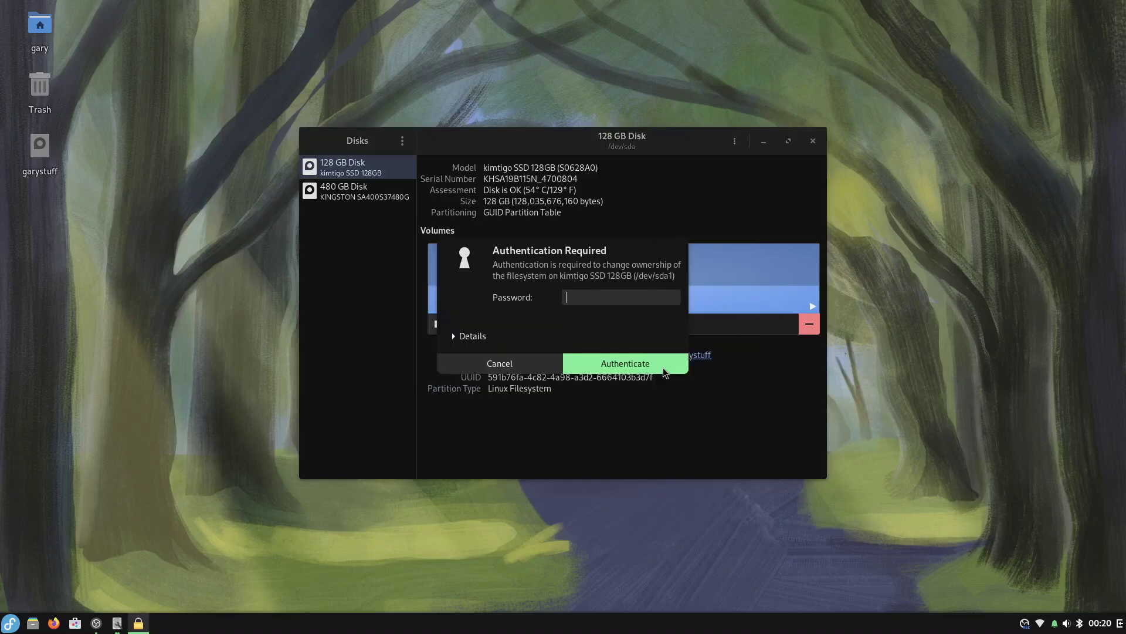
pyautogui.write('•••••••••')
pyautogui.press('Return')
# - Turn off User Session Defaults in the partition's mount options, save with the password, and close Disks
pyautogui.click(458, 325)
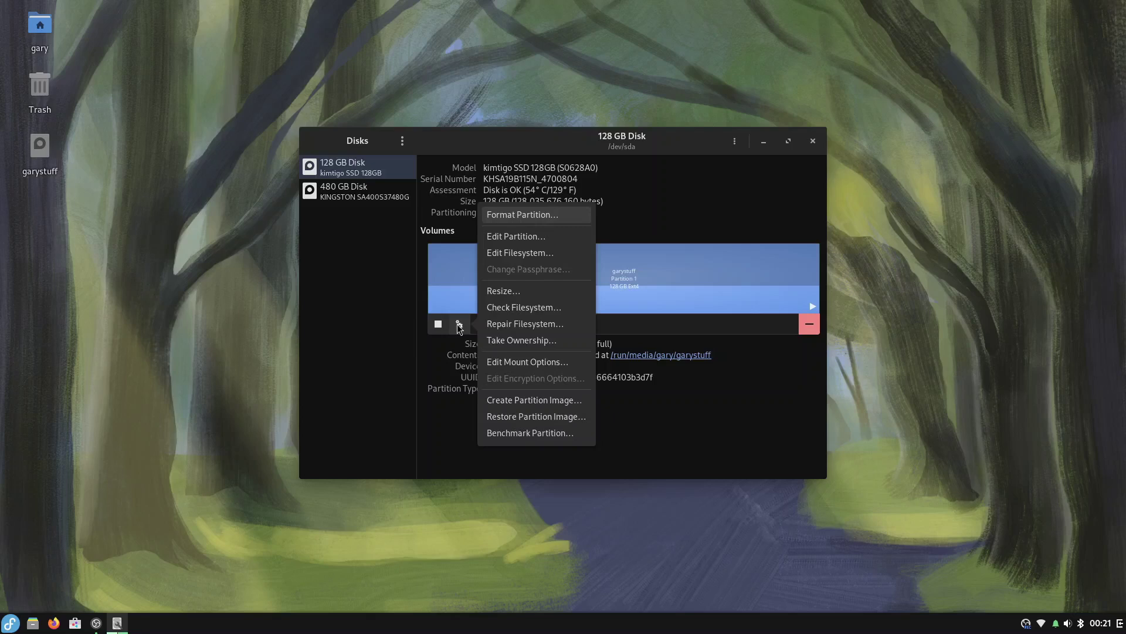
pyautogui.click(516, 364)
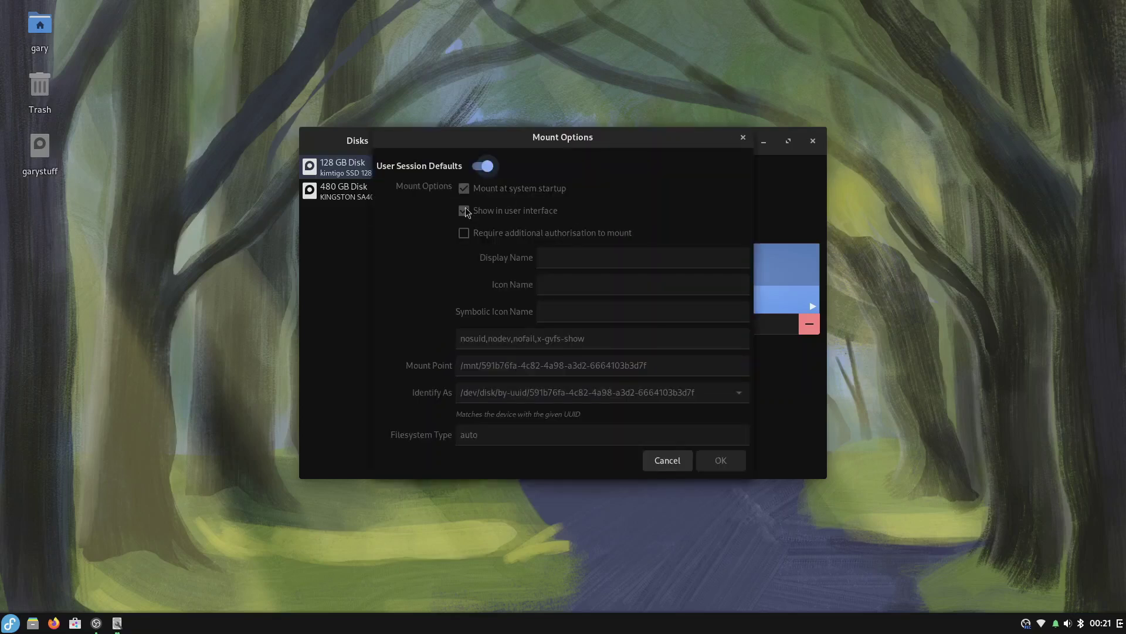
pyautogui.click(484, 167)
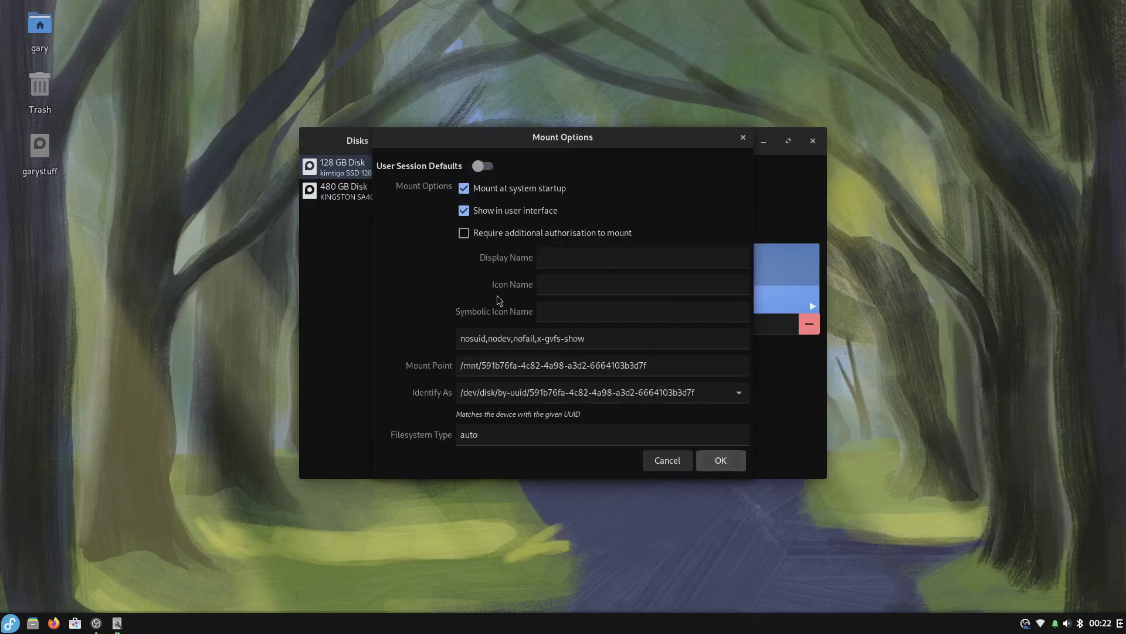
pyautogui.click(740, 468)
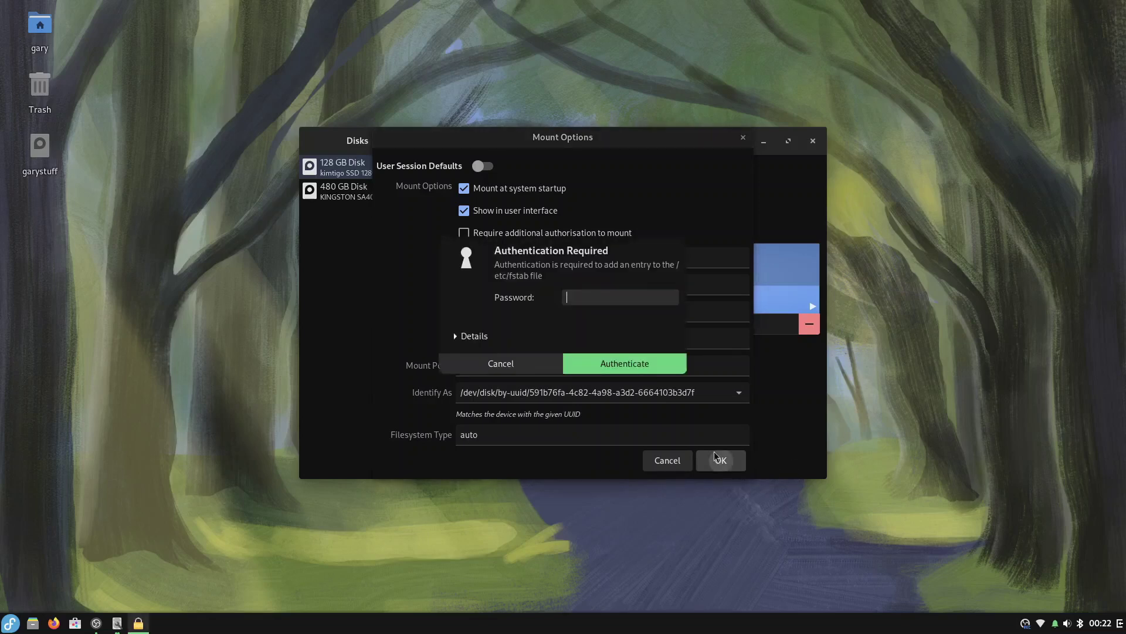
pyautogui.write('**********')
pyautogui.press('Return')
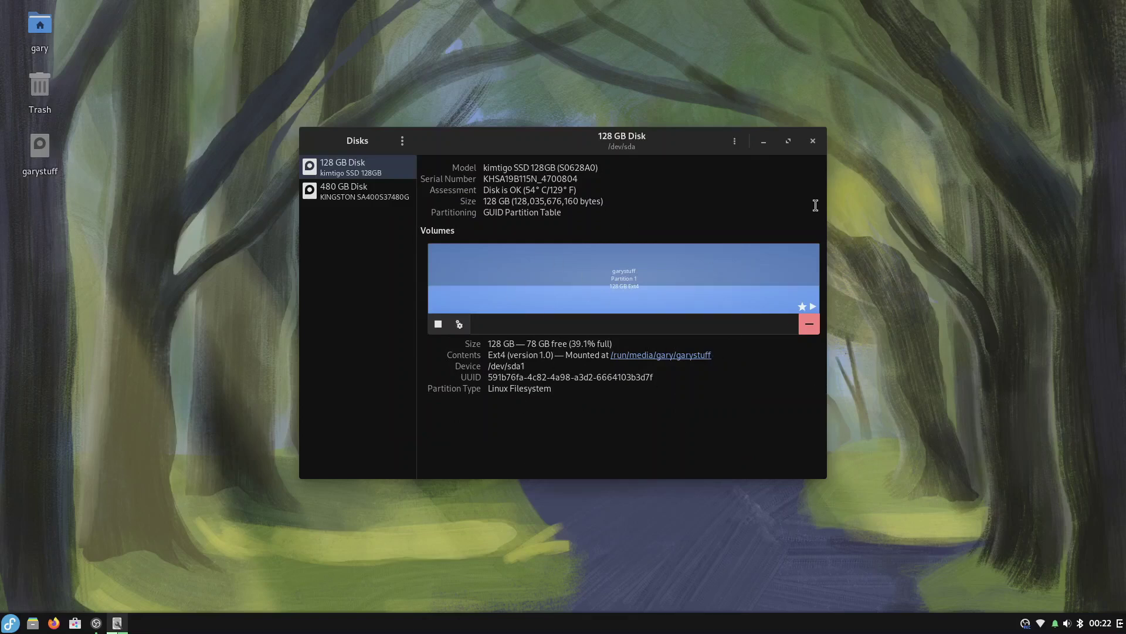
pyautogui.click(816, 144)
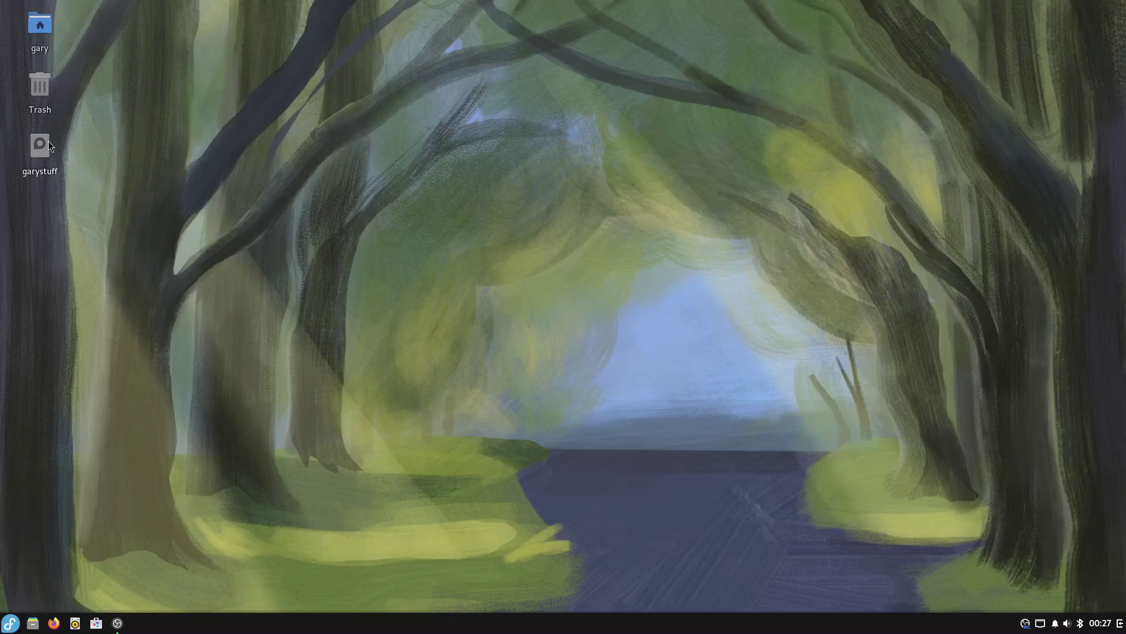
# - Open the garystuff drive from its desktop icon and close both file manager windows
pyautogui.doubleClick(41, 155)
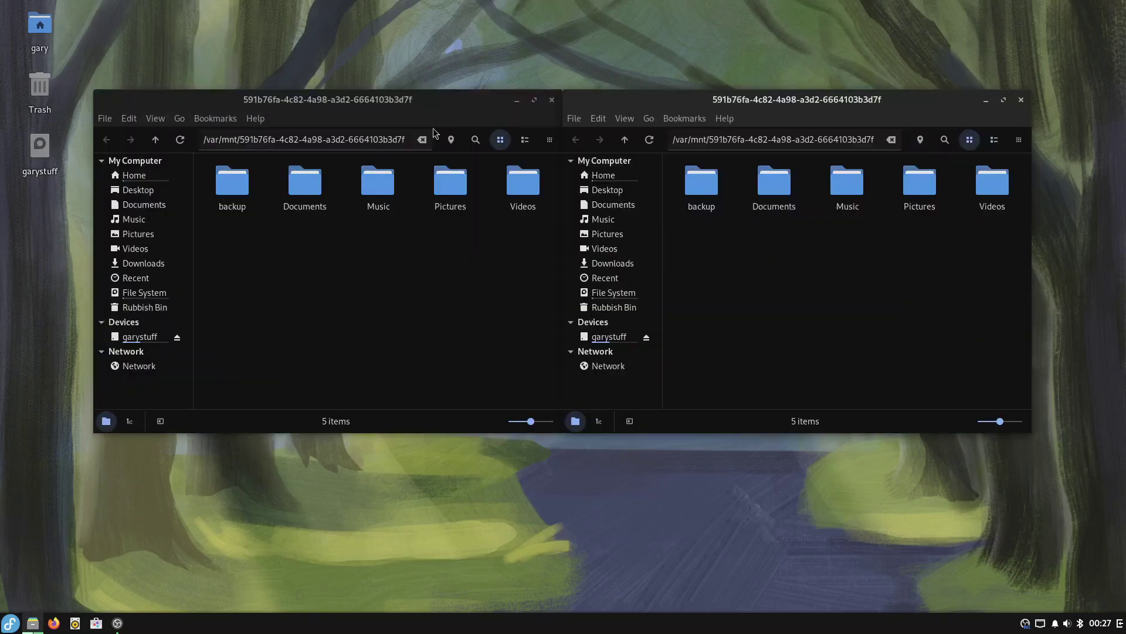
pyautogui.click(552, 100)
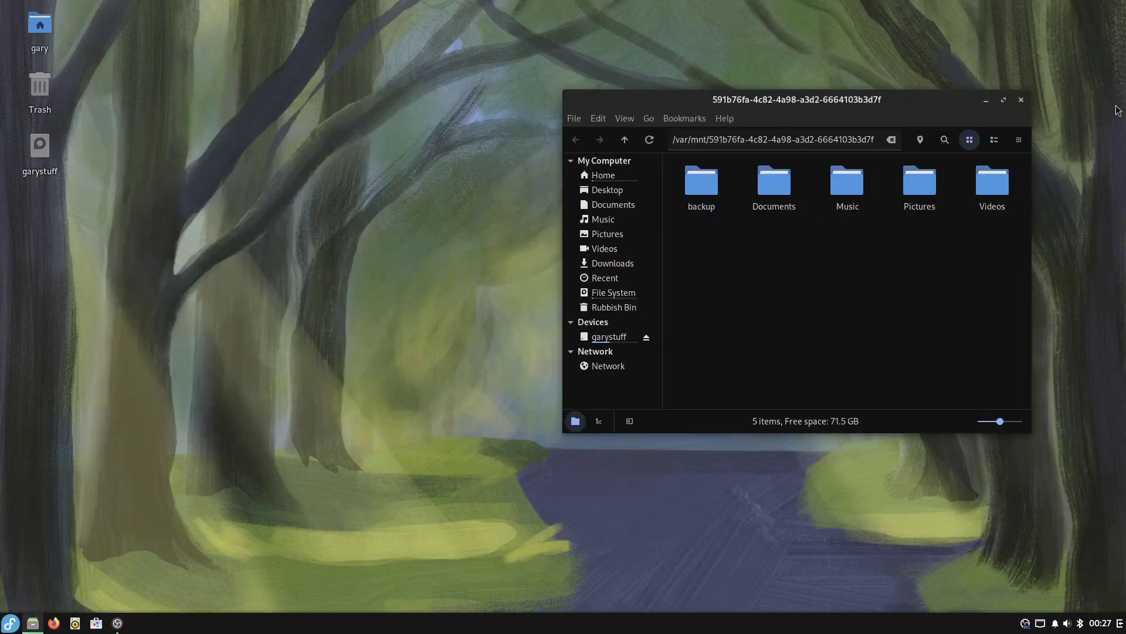
pyautogui.click(1021, 100)
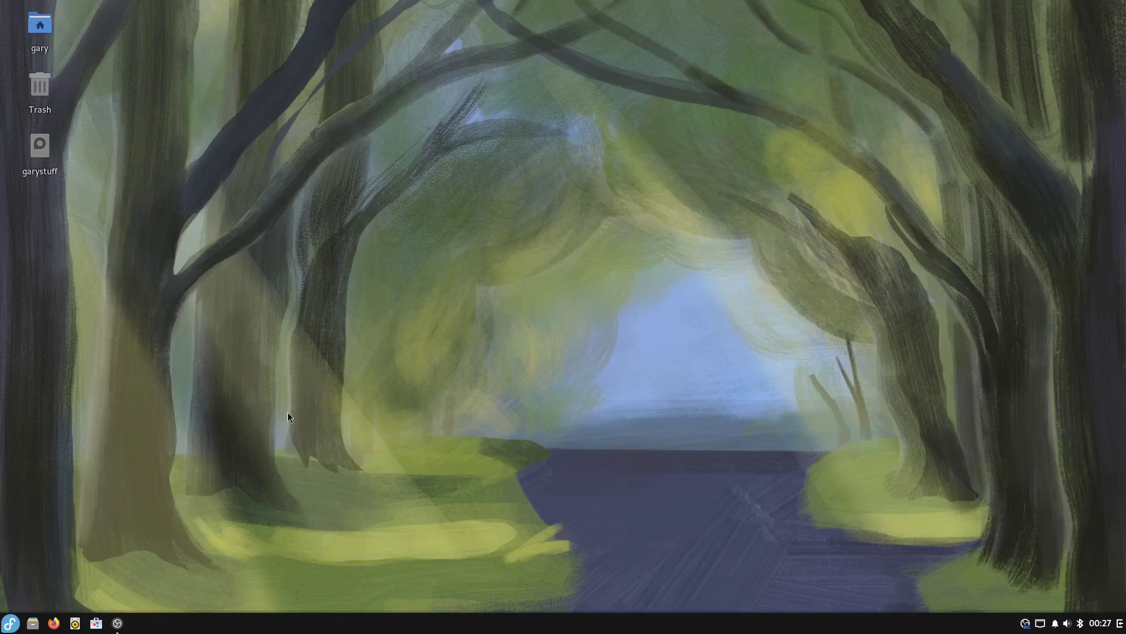
# - Launch Evolution via an 'evolu' search, answer the default-client prompt, and advance setup to the e-mail address field
pyautogui.click(11, 623)
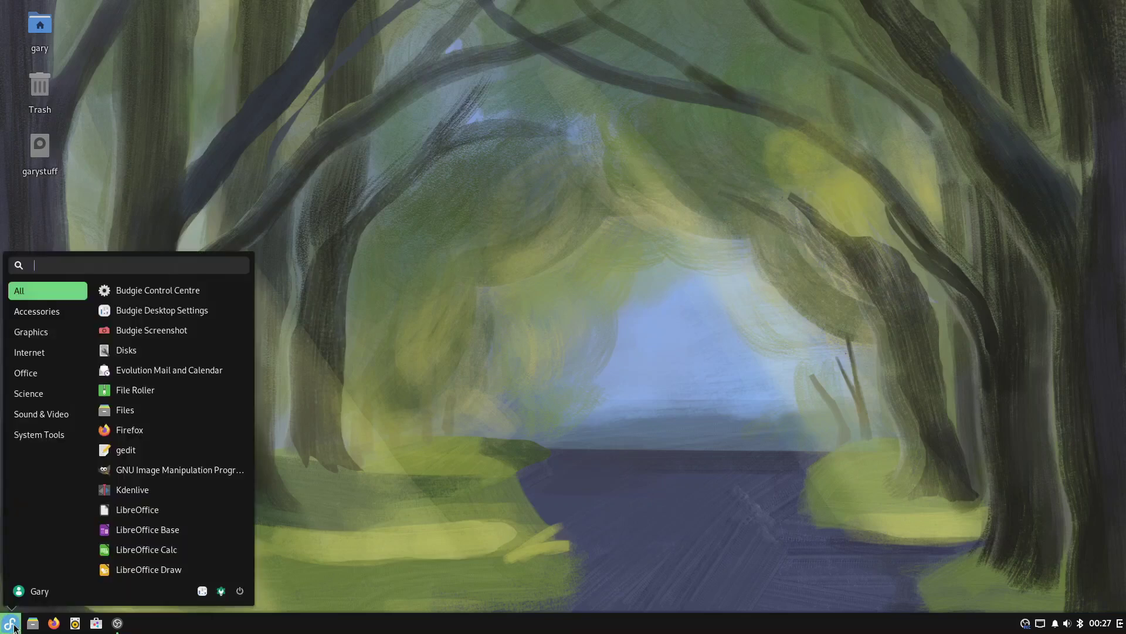
pyautogui.write('evolu')
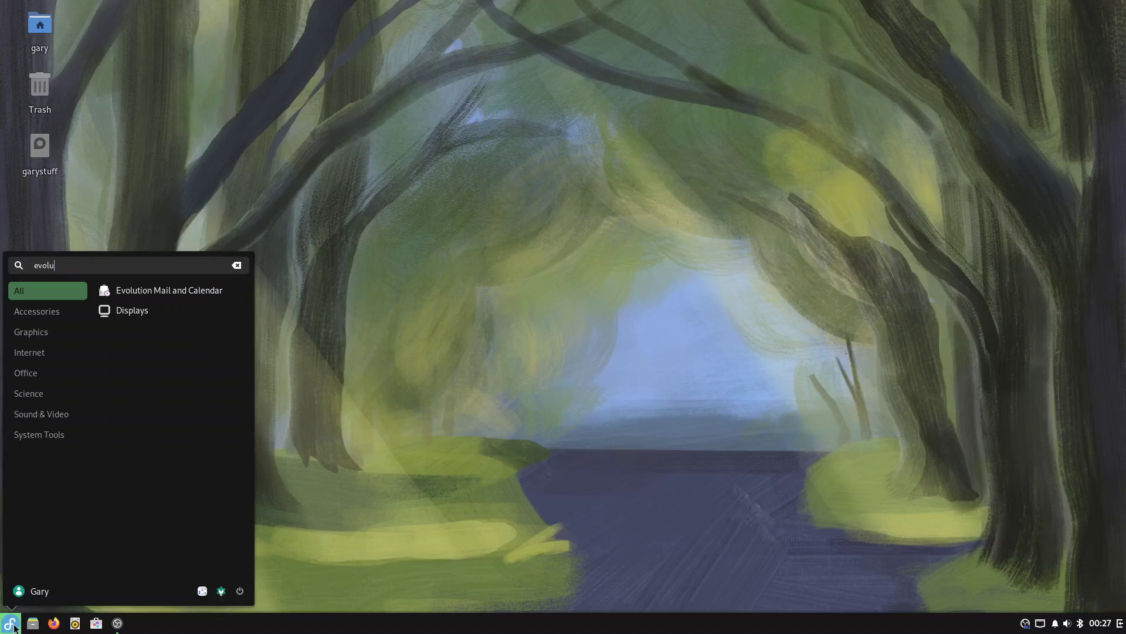
pyautogui.click(170, 285)
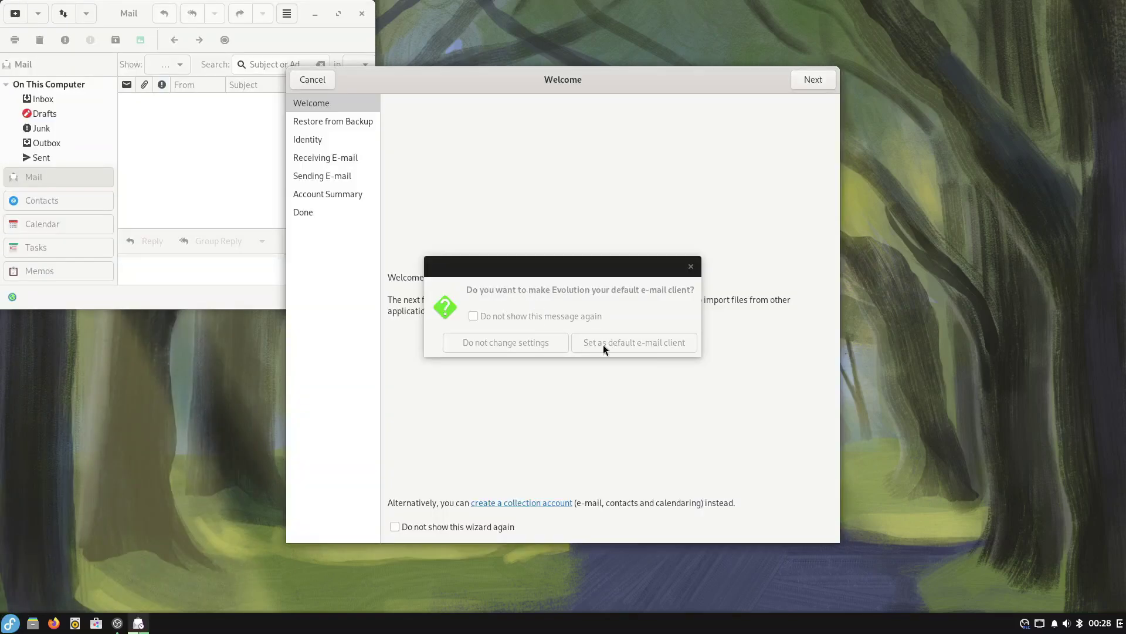
pyautogui.click(622, 343)
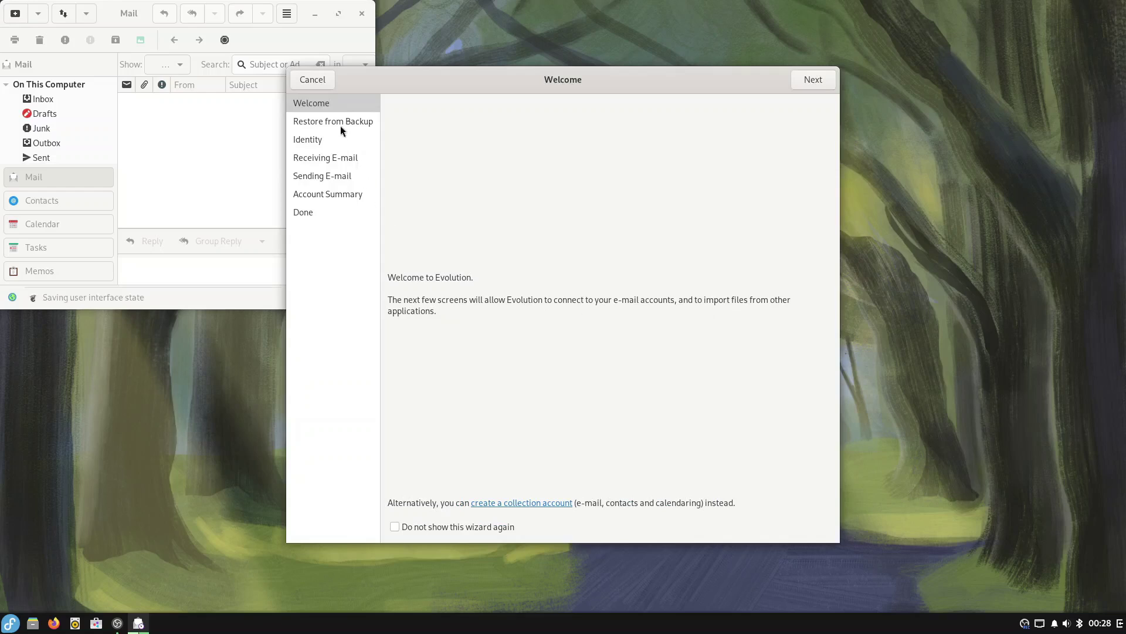
pyautogui.click(824, 81)
pyautogui.click(824, 81)
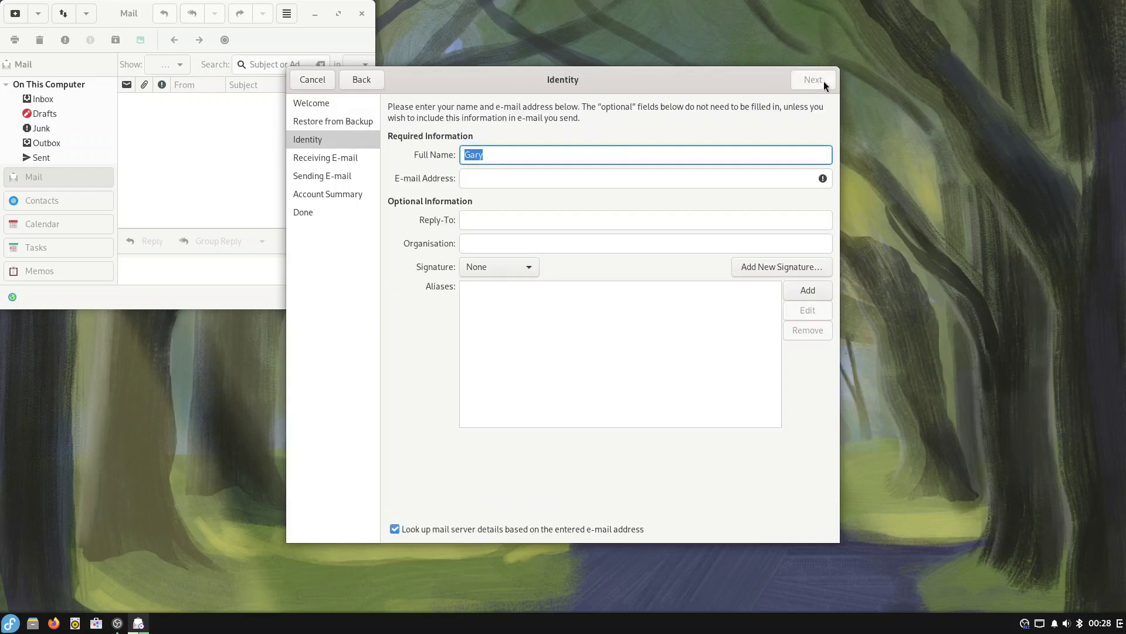
pyautogui.click(496, 177)
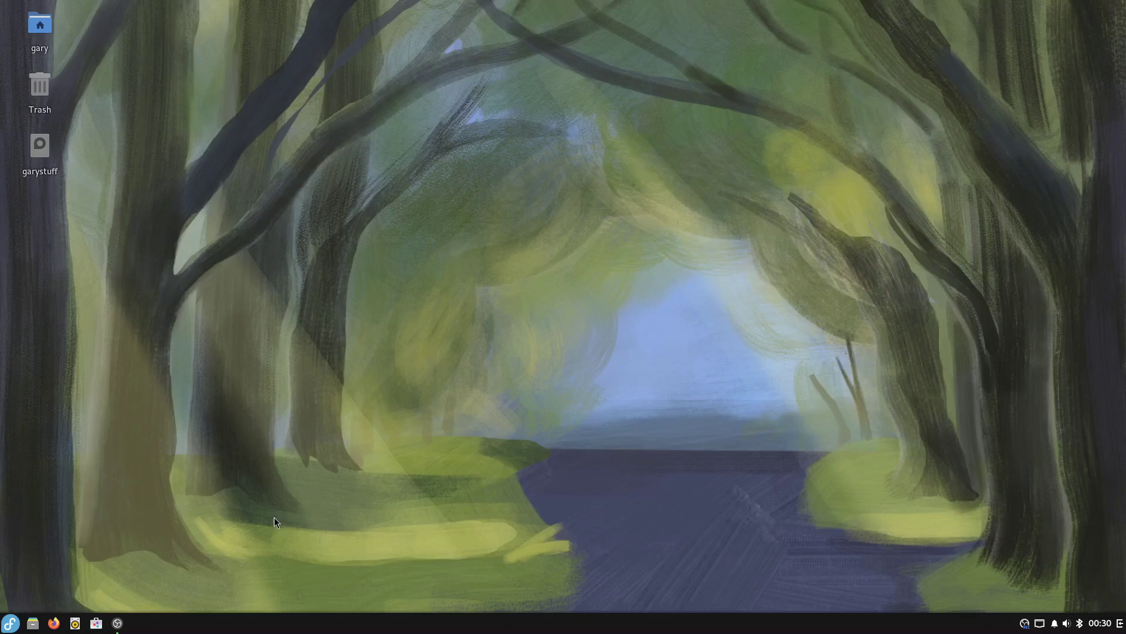
# - Launch Shotwell from the Graphics category, skipping the home Pictures import and the welcome message
pyautogui.click(9, 623)
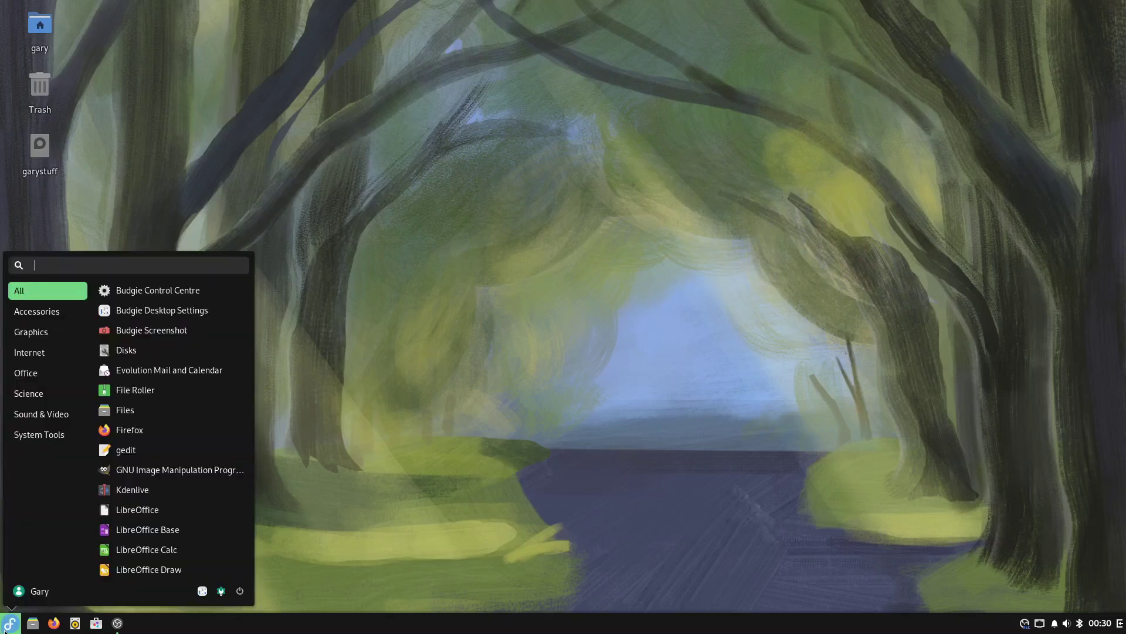
pyautogui.click(49, 333)
pyautogui.click(201, 333)
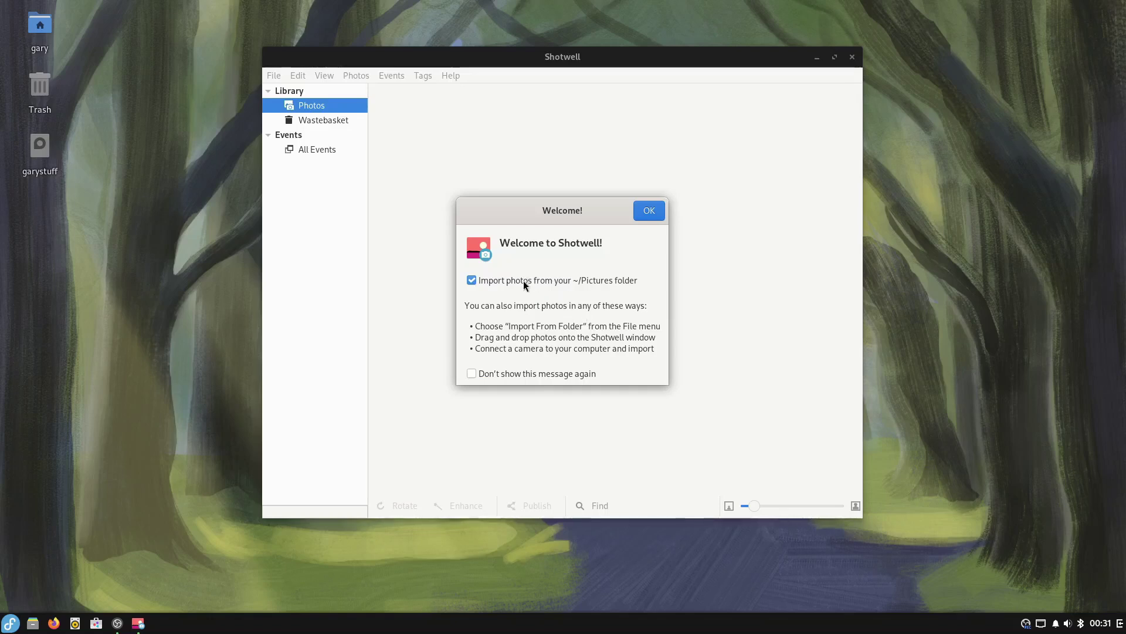
pyautogui.click(524, 280)
pyautogui.click(648, 211)
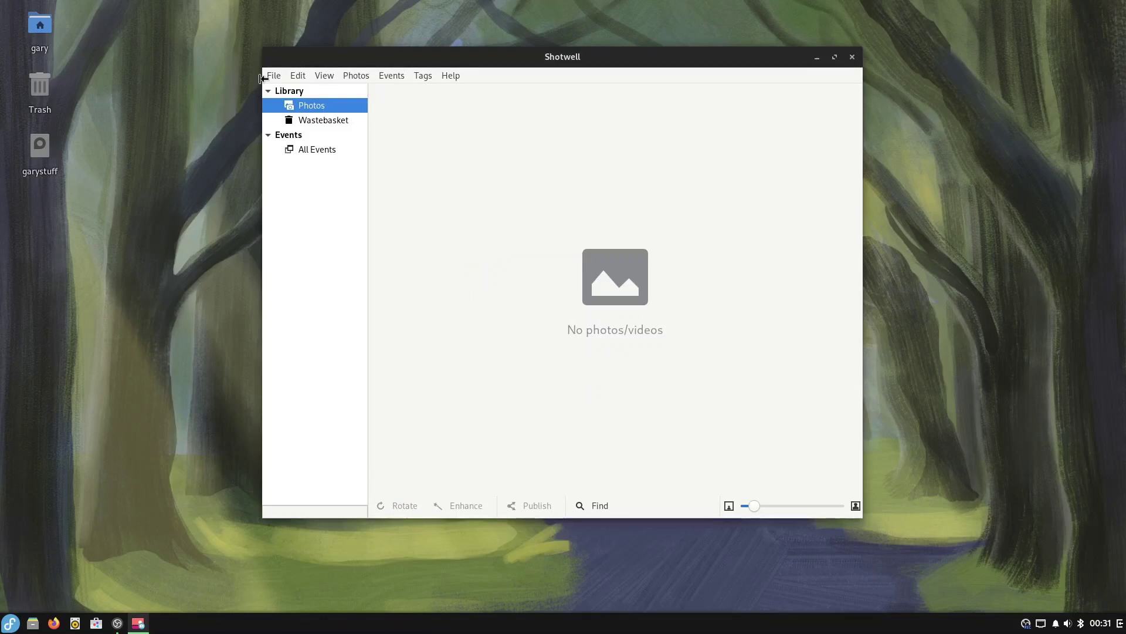
# - Import the garystuff drive's Pictures folder in place, then minimize Shotwell while it runs
pyautogui.click(274, 81)
pyautogui.click(312, 92)
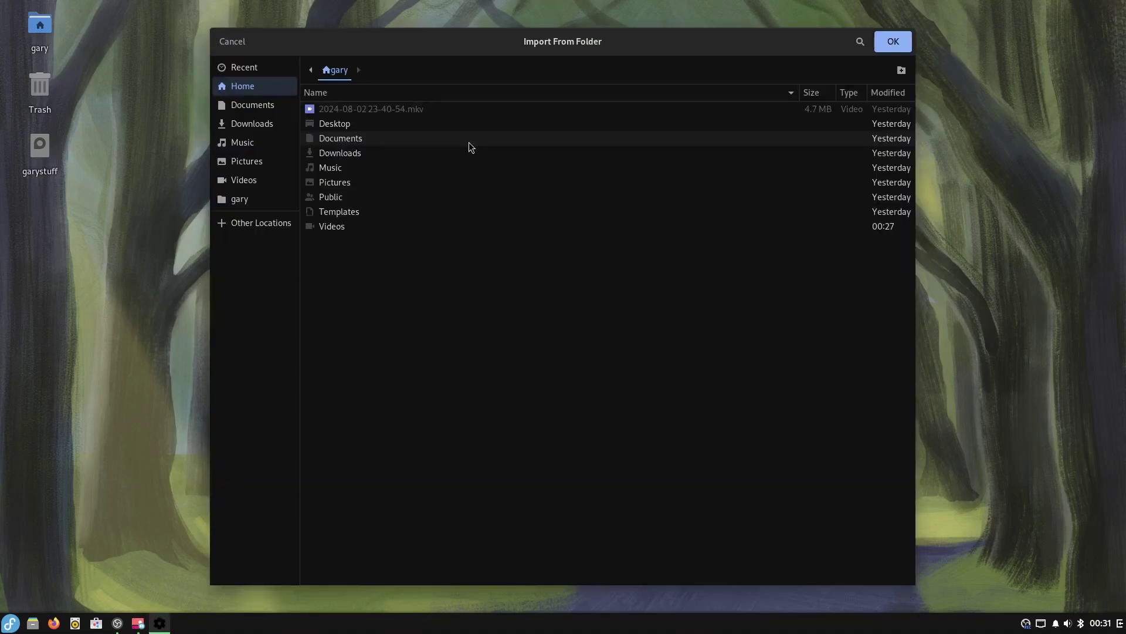
pyautogui.click(229, 223)
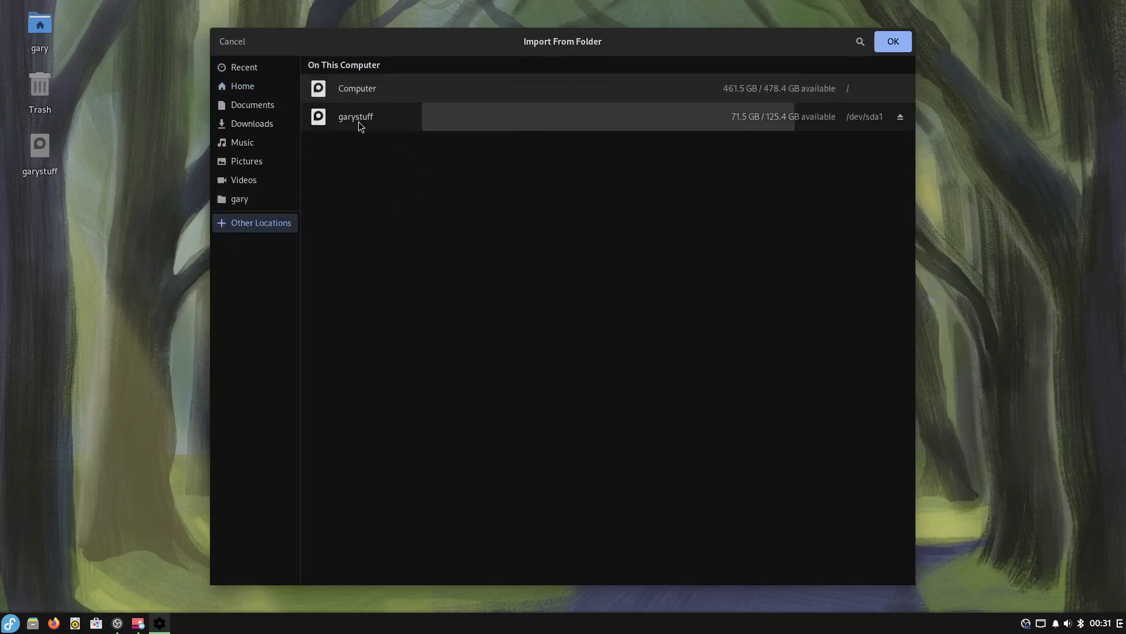
pyautogui.click(358, 122)
pyautogui.click(355, 155)
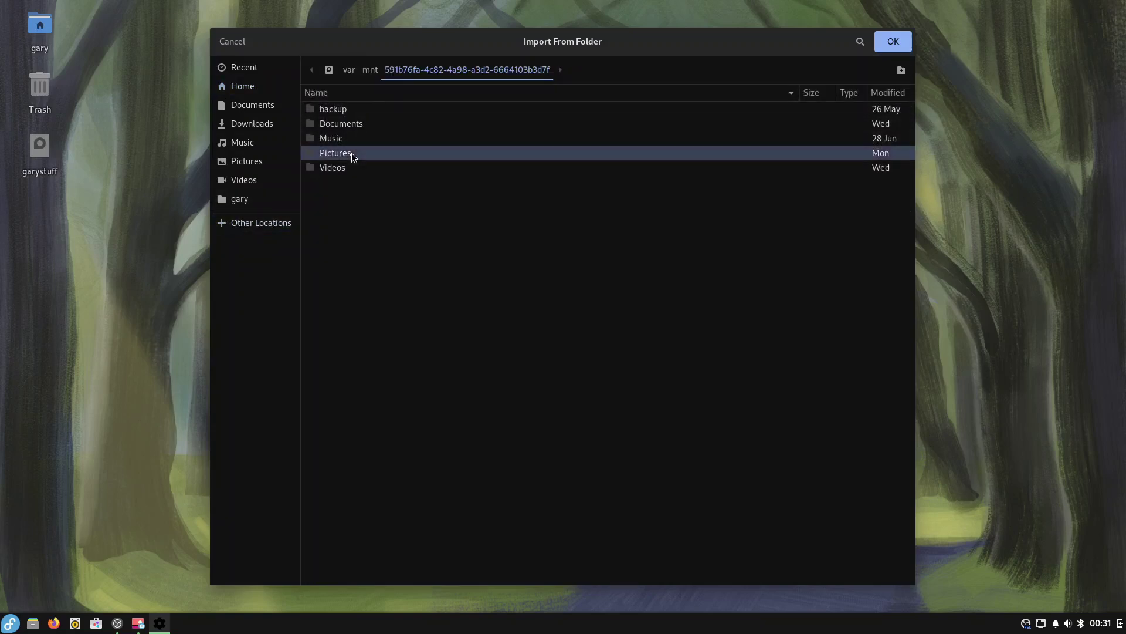
pyautogui.doubleClick(354, 154)
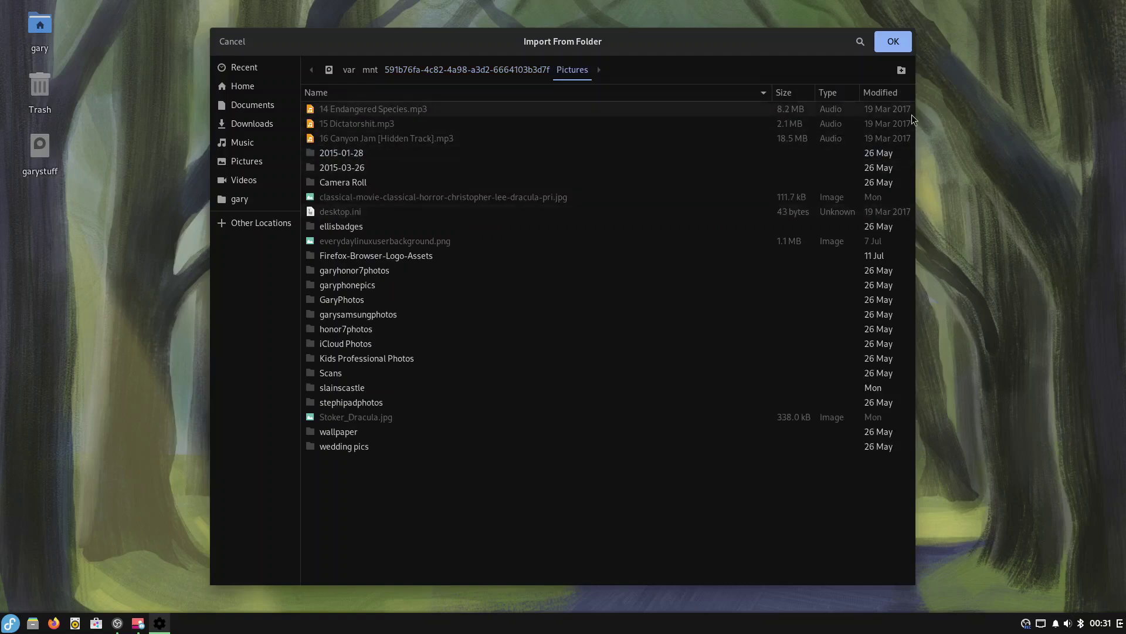
pyautogui.click(894, 41)
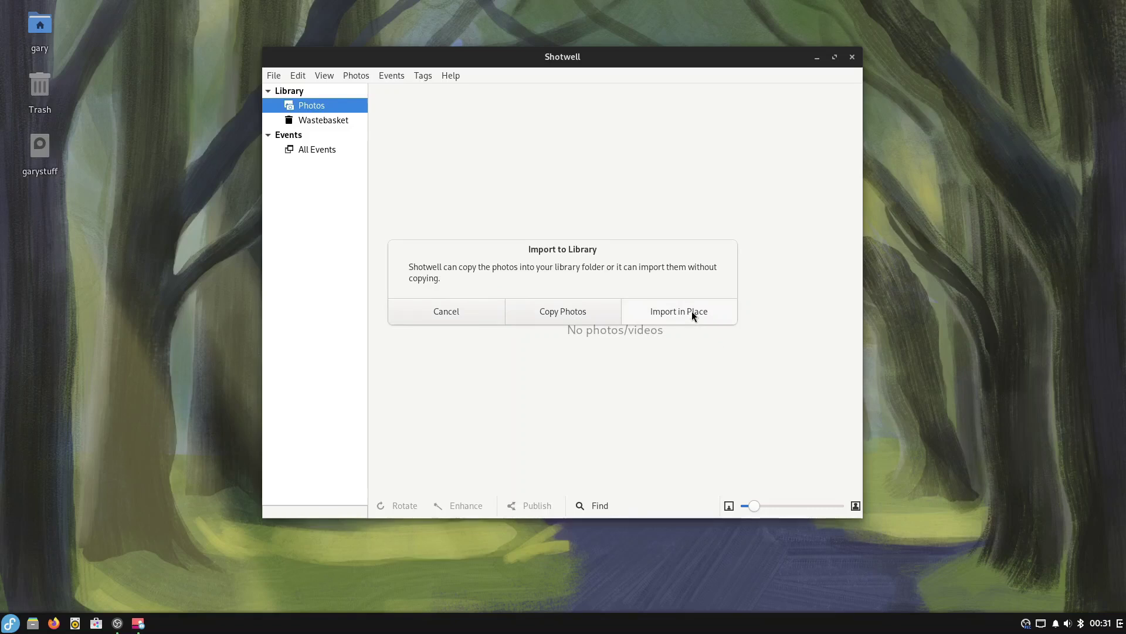
pyautogui.click(692, 311)
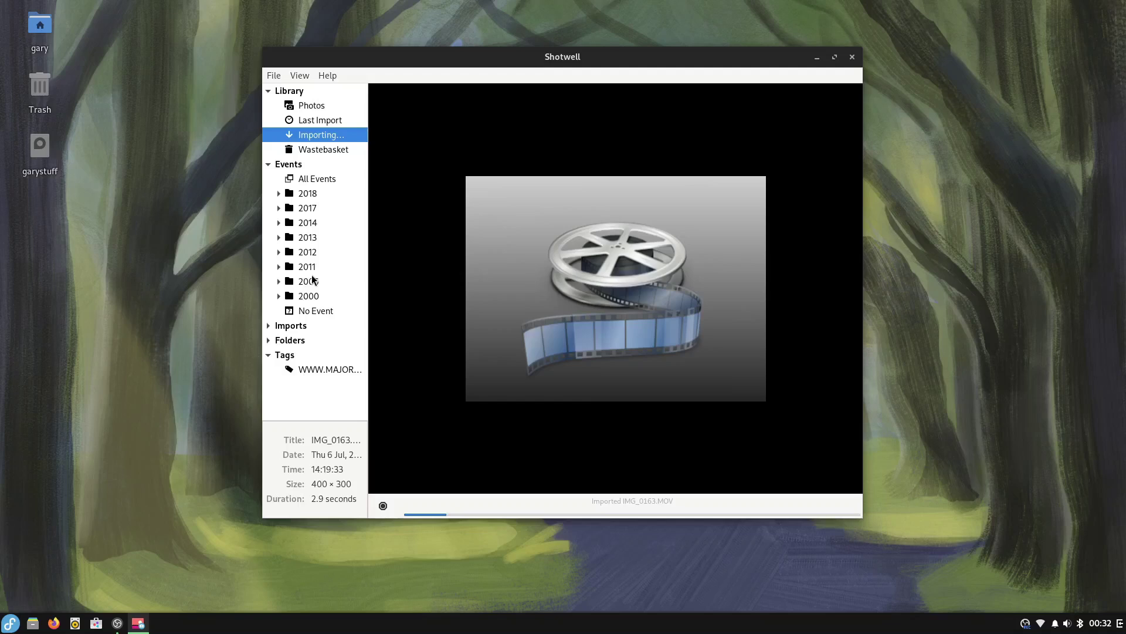
pyautogui.click(137, 623)
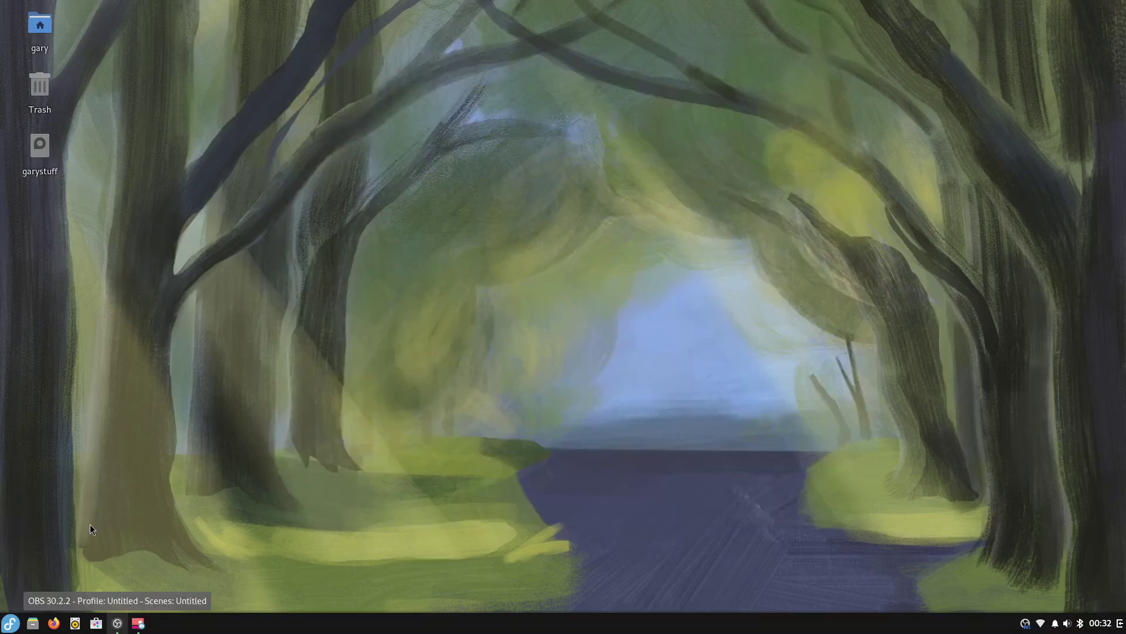
# - Launch Rhythmbox via an 'rh' search and move its window to the right
pyautogui.click(11, 623)
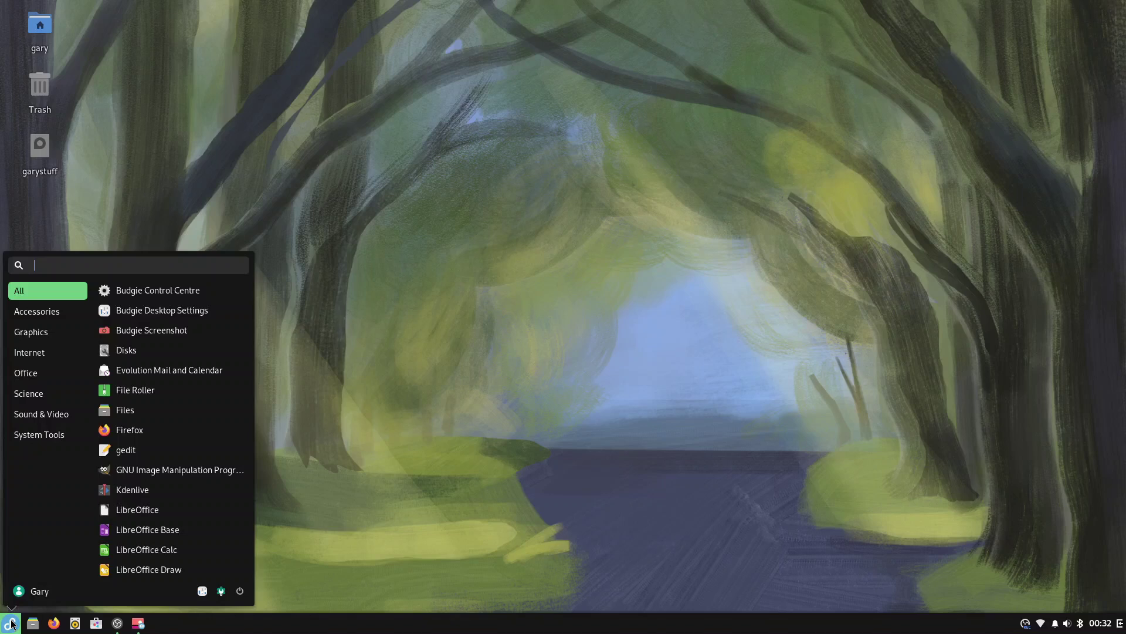
pyautogui.write('rht=')
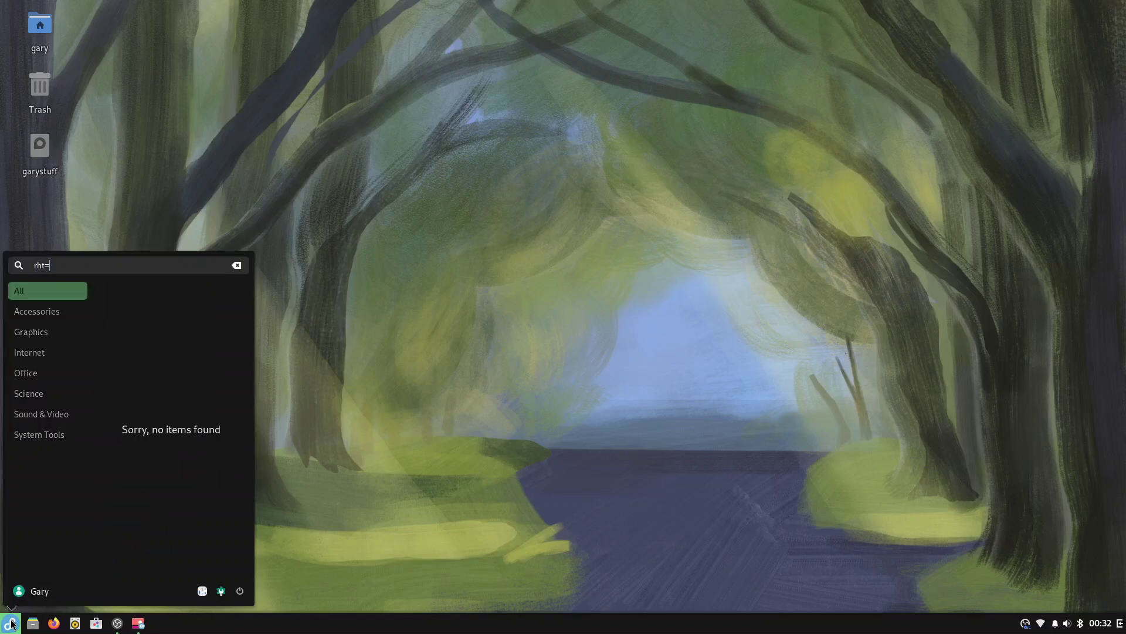
pyautogui.press('BackSpace')
pyautogui.press('BackSpace')
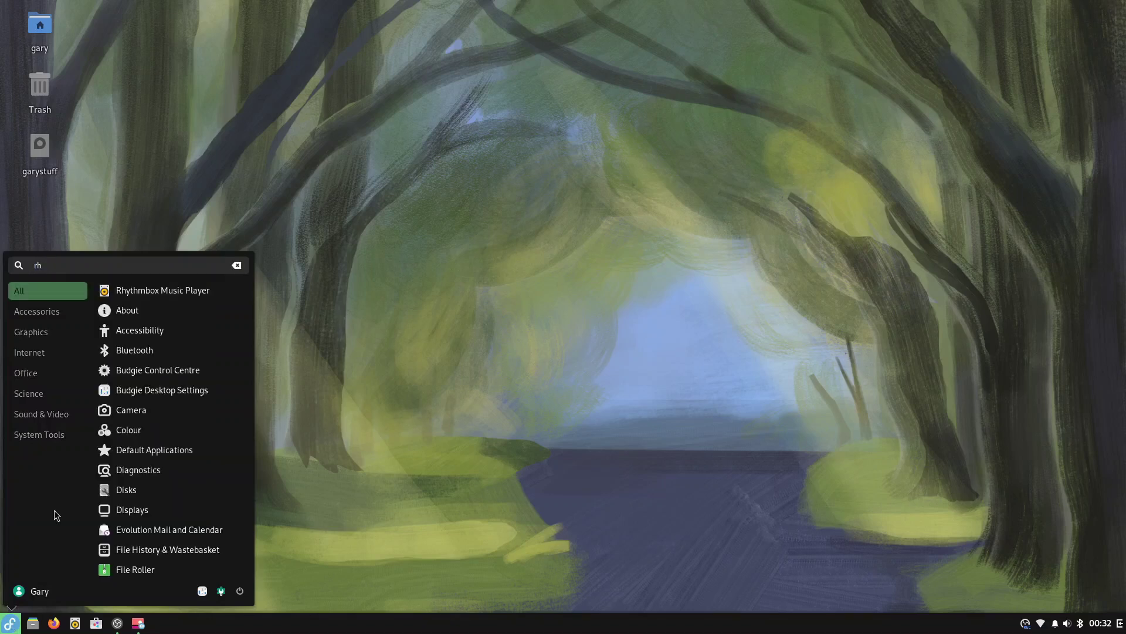
pyautogui.click(375, 322)
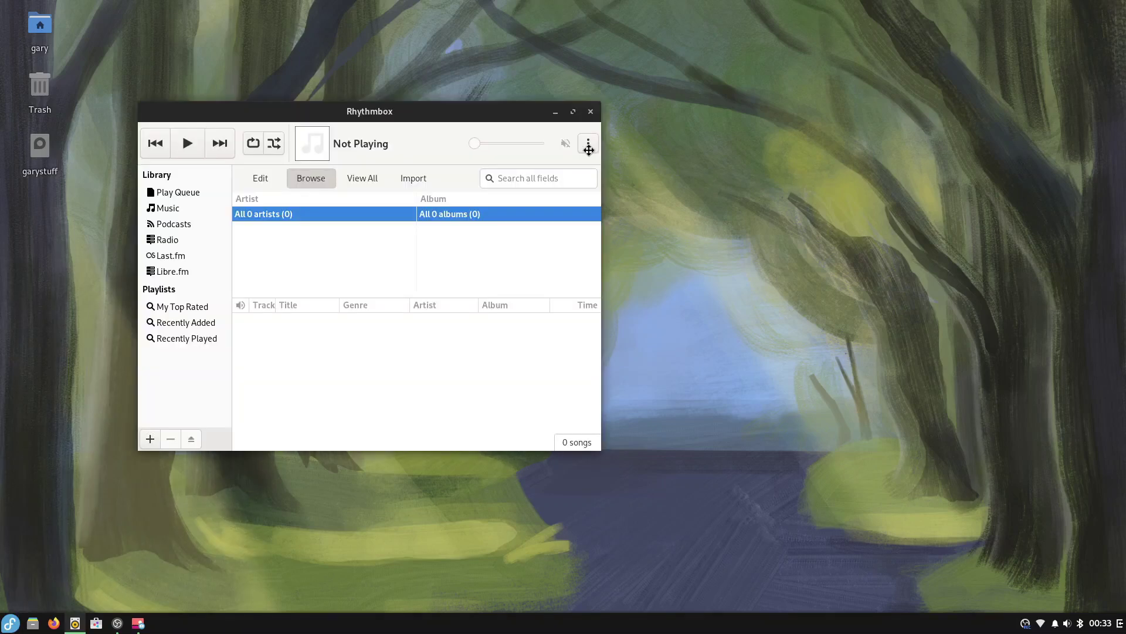
pyautogui.moveTo(588, 150); pyautogui.dragTo(722, 141)
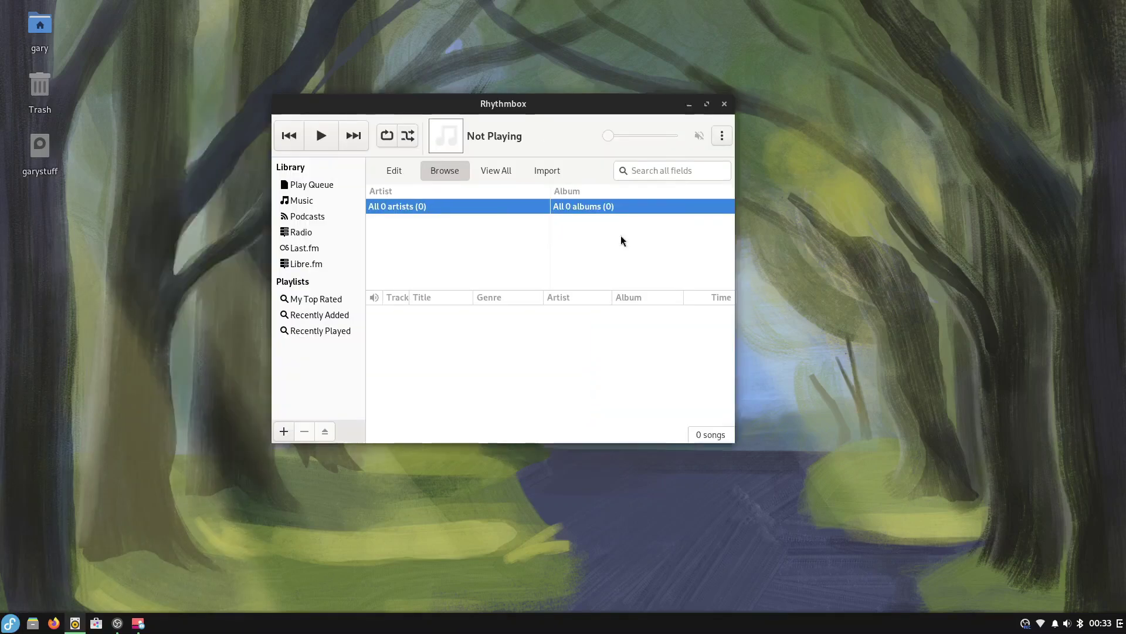
# - Browse for a music library location from Preferences > Music, checking Other Locations
pyautogui.click(727, 137)
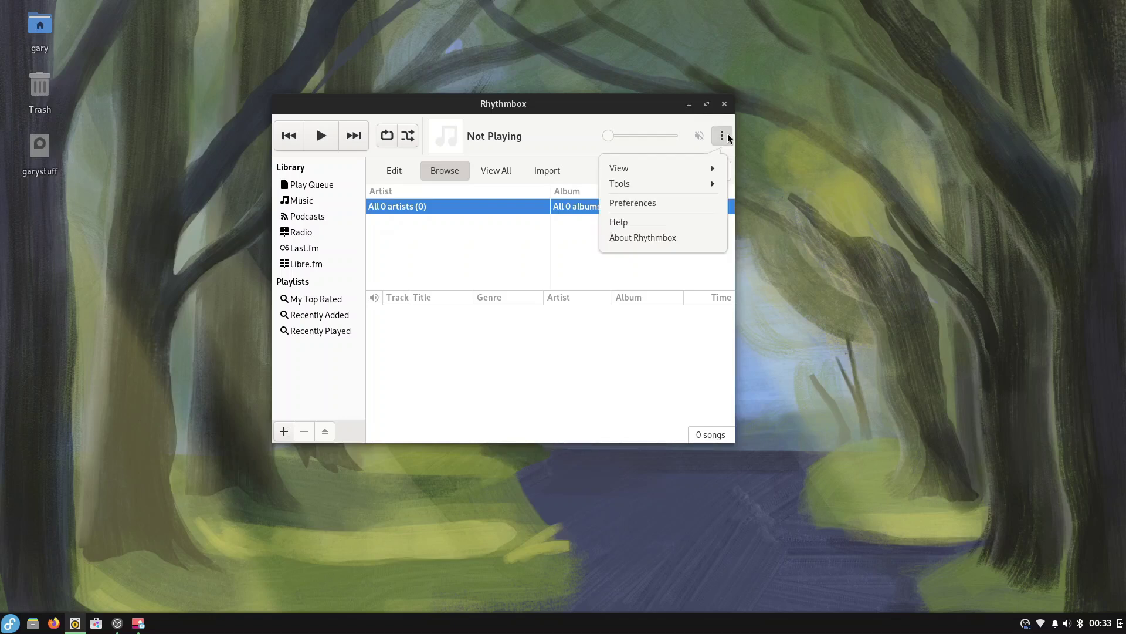
pyautogui.click(631, 203)
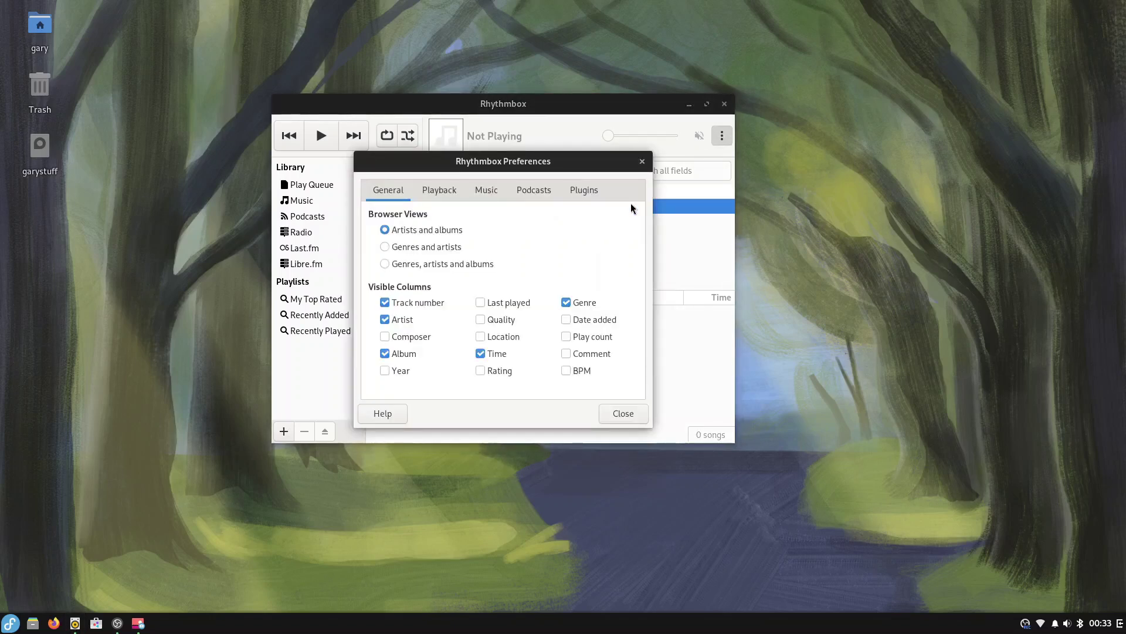
pyautogui.click(490, 191)
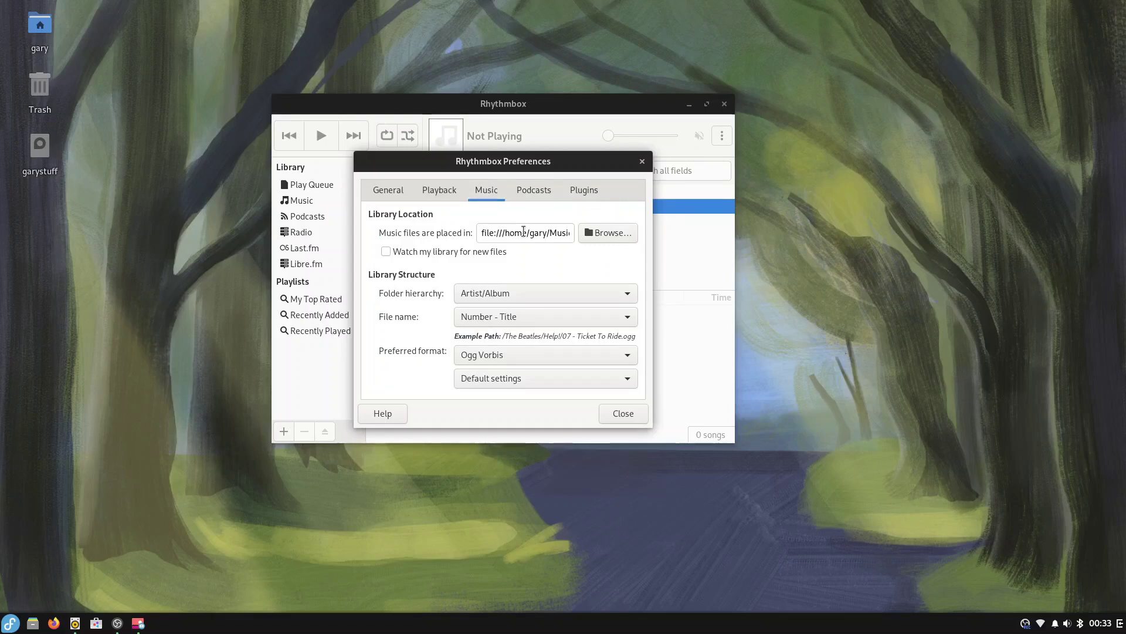
pyautogui.click(609, 233)
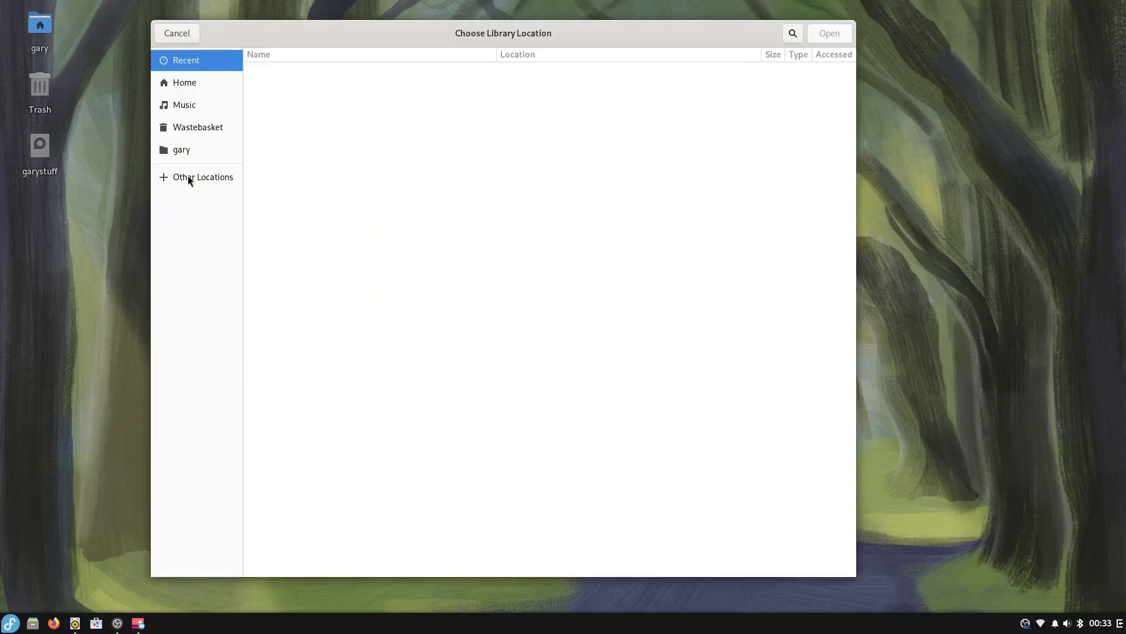
pyautogui.click(190, 179)
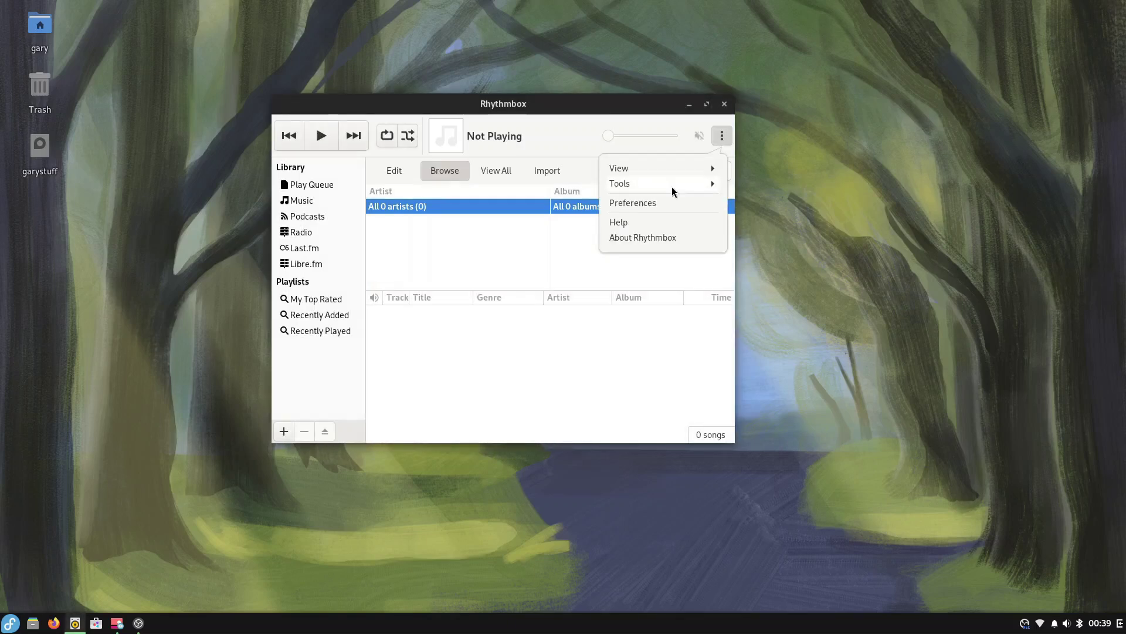
pyautogui.click(144, 183)
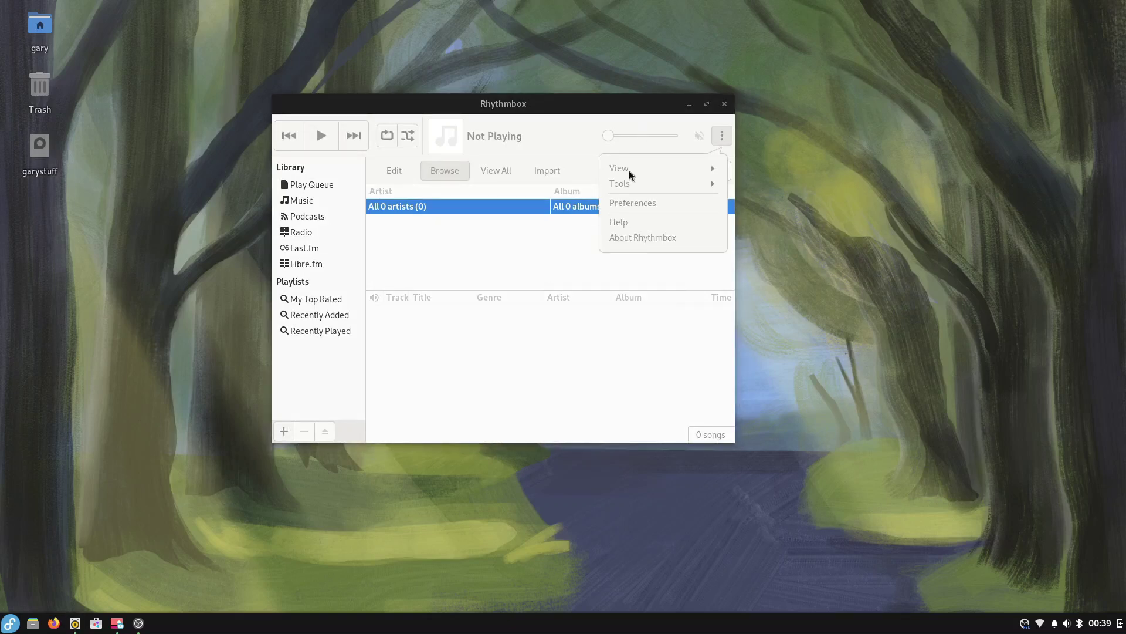
pyautogui.click(216, 254)
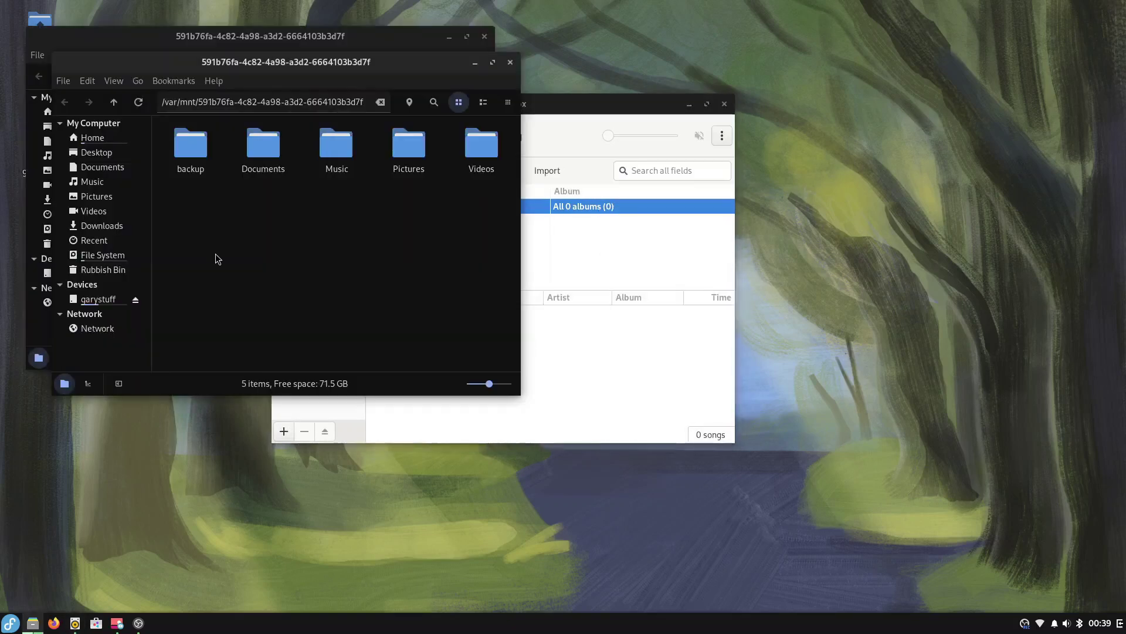
pyautogui.rightClick(330, 149)
pyautogui.click(337, 154)
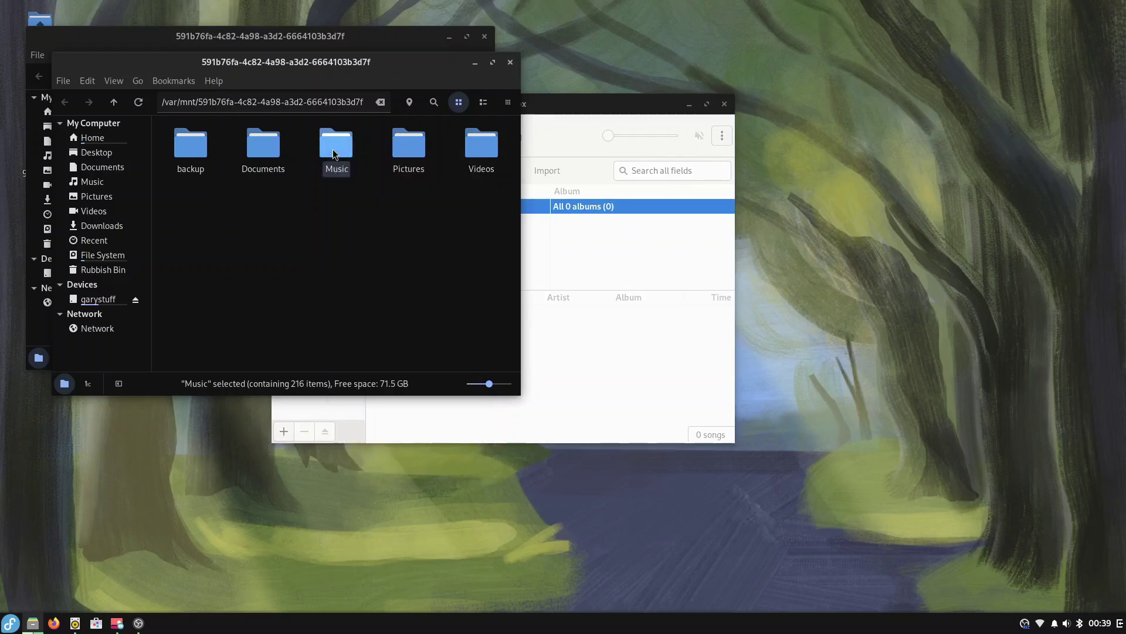
pyautogui.hotkey('ctrl', 'a')
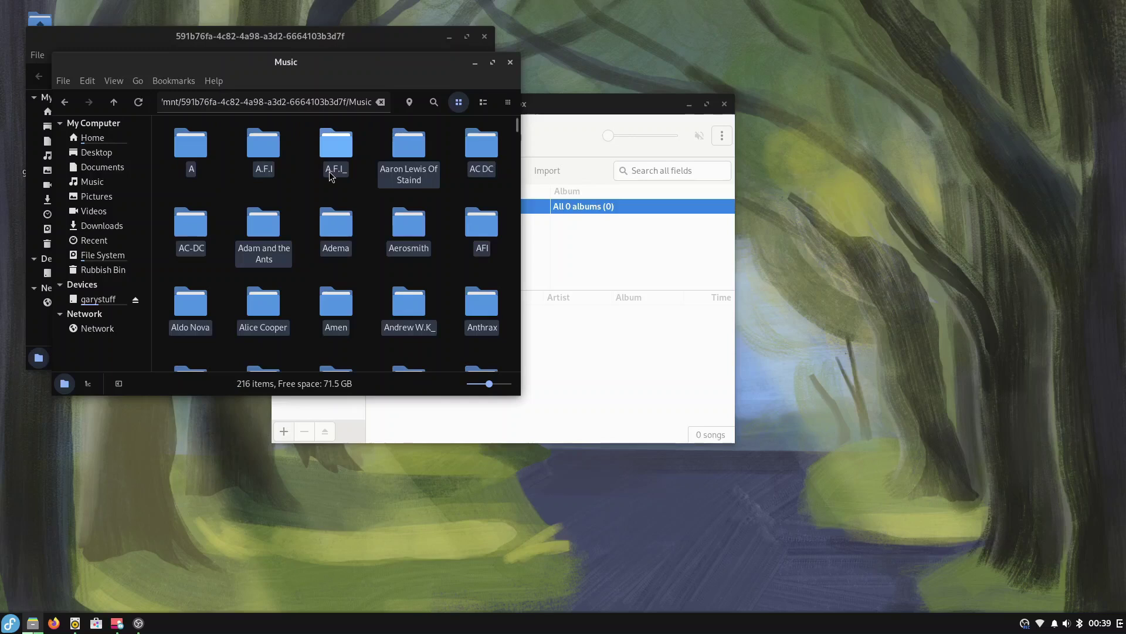
pyautogui.click(109, 180)
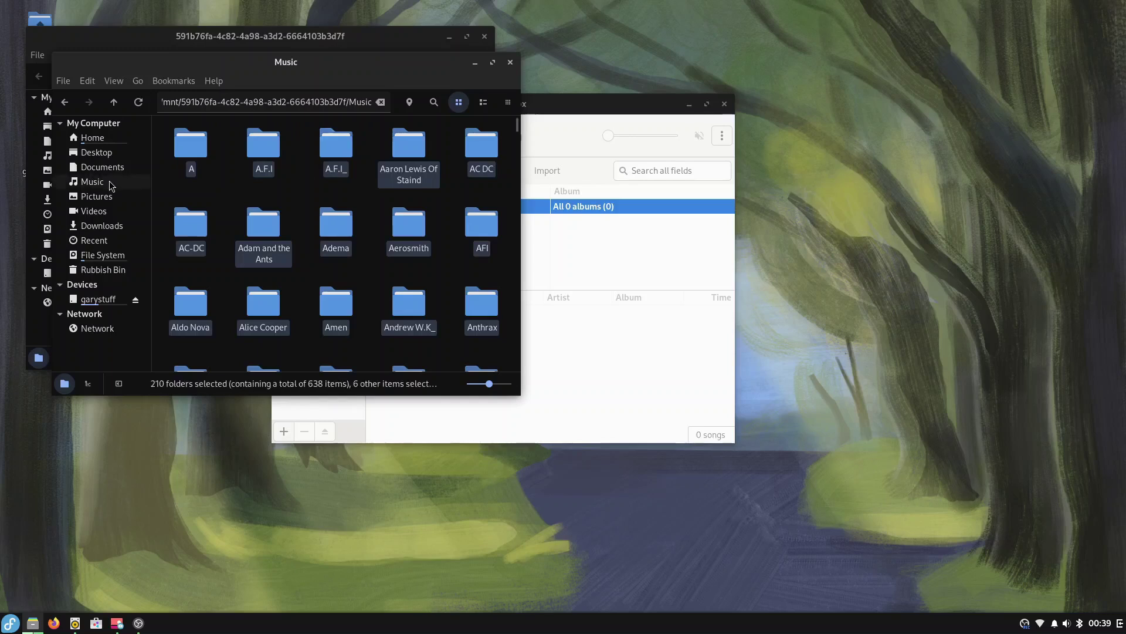
pyautogui.rightClick(283, 192)
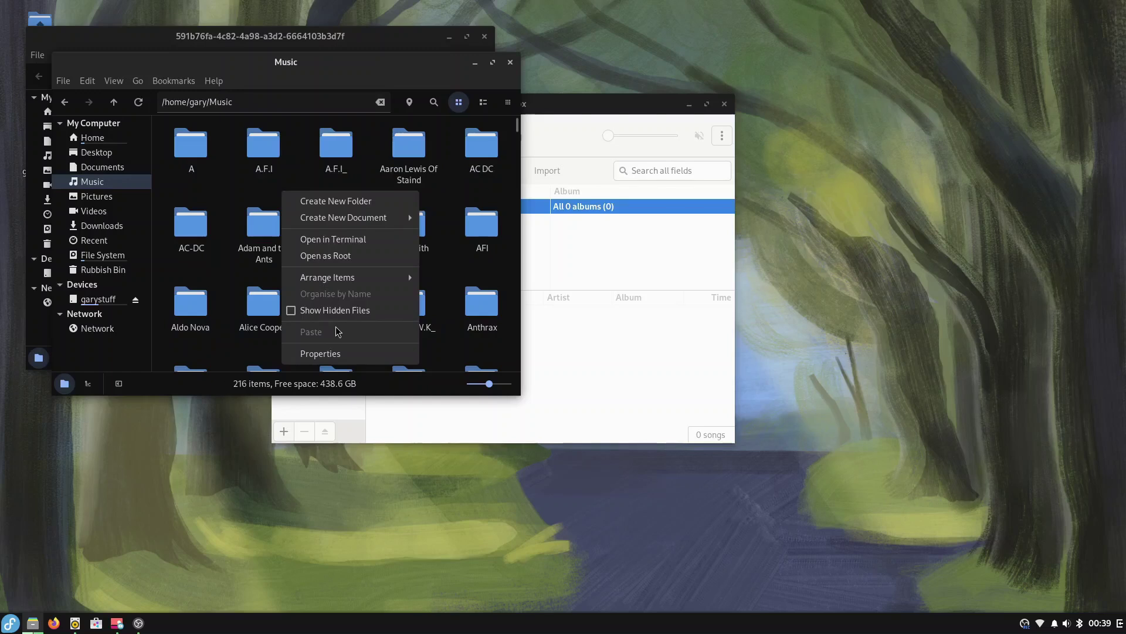
pyautogui.click(510, 68)
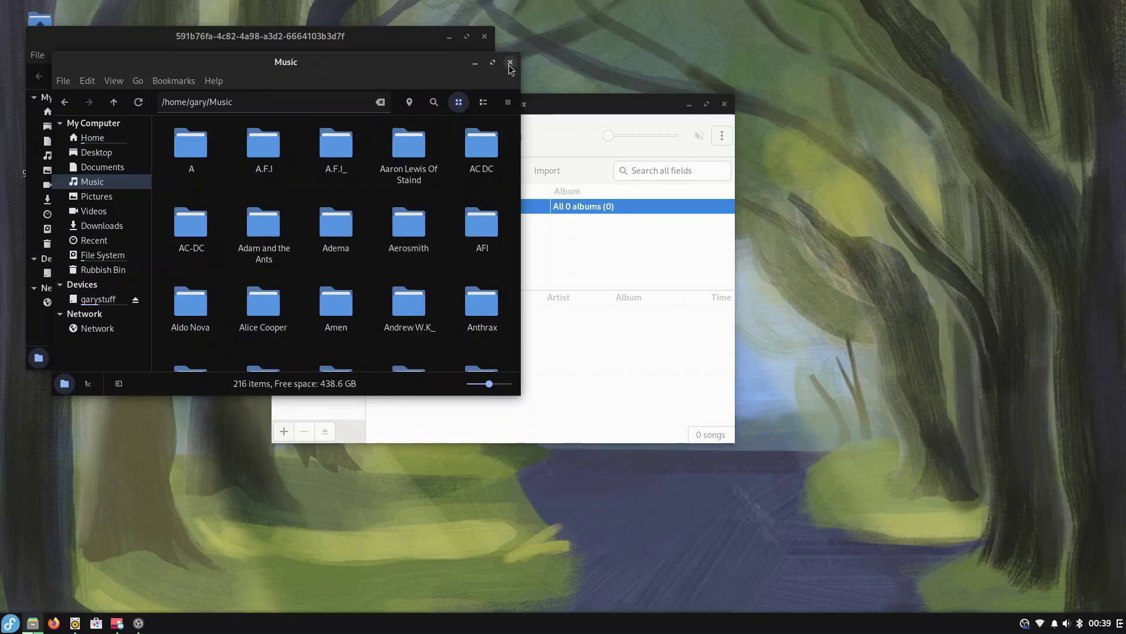
pyautogui.click(511, 65)
# - Close the leftover file window, review Music preferences, and import all 3338 listed tracks
pyautogui.click(484, 40)
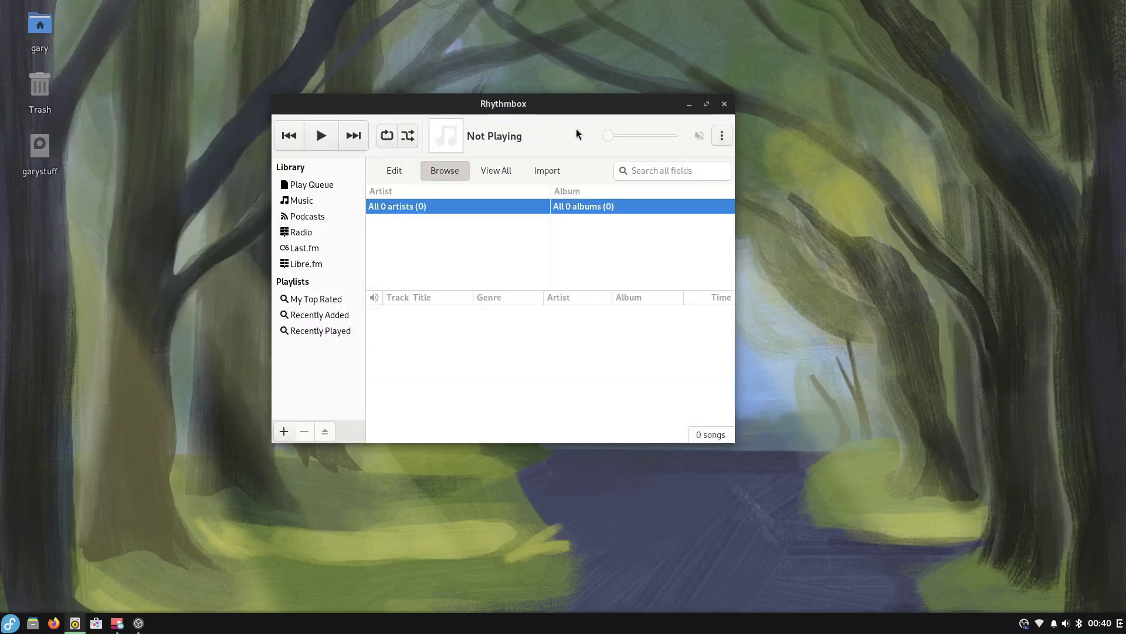
pyautogui.click(722, 135)
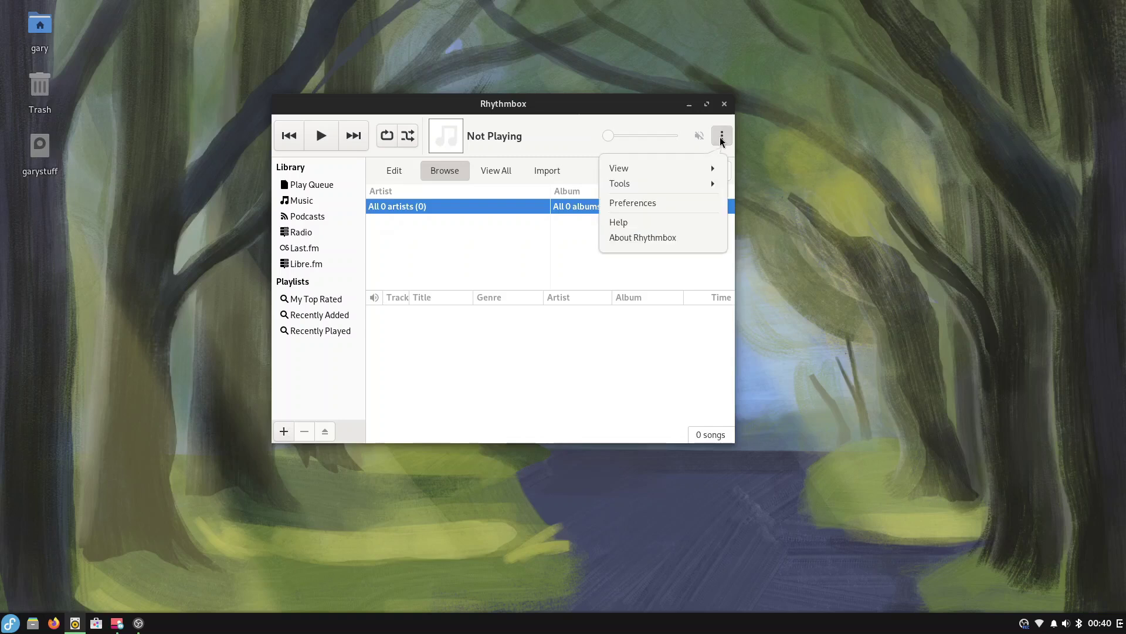
pyautogui.click(668, 201)
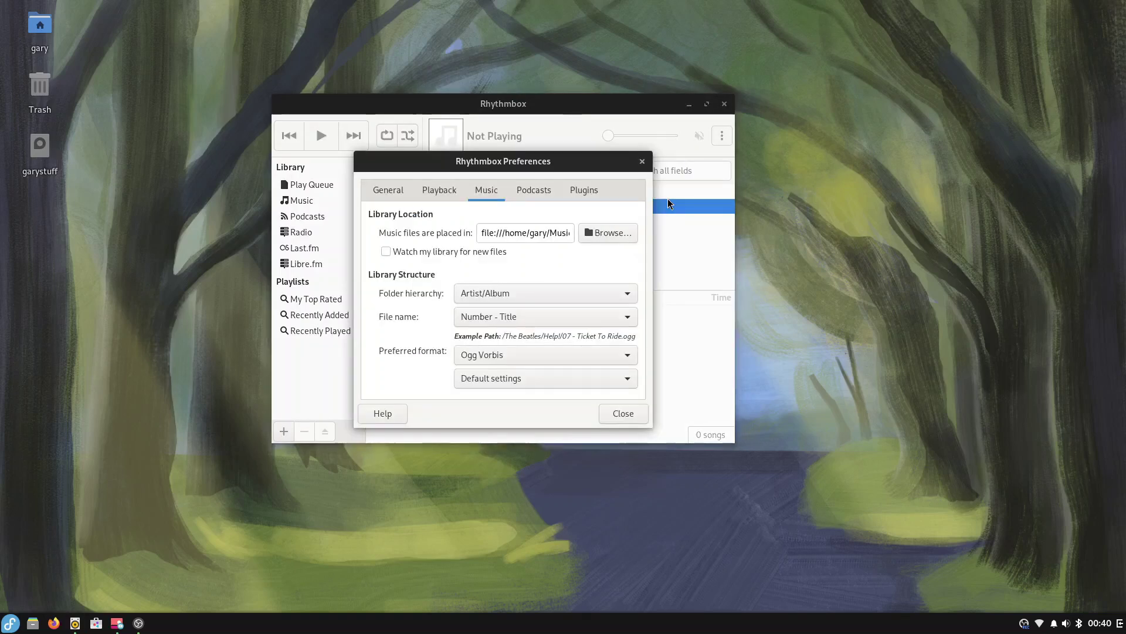
pyautogui.click(645, 160)
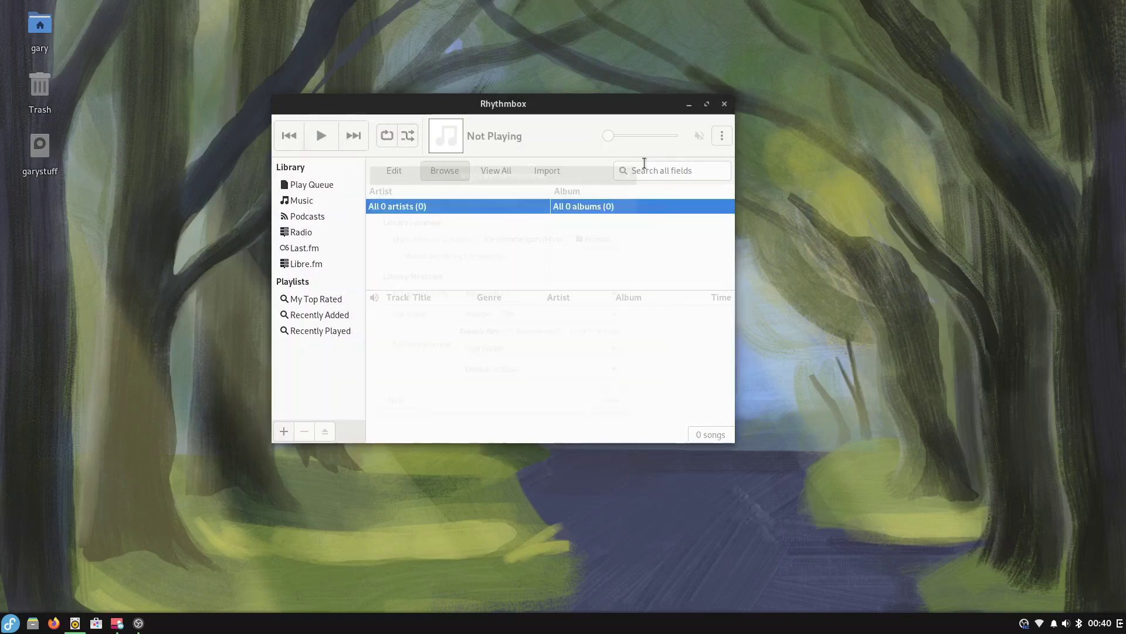
pyautogui.click(722, 135)
pyautogui.click(652, 199)
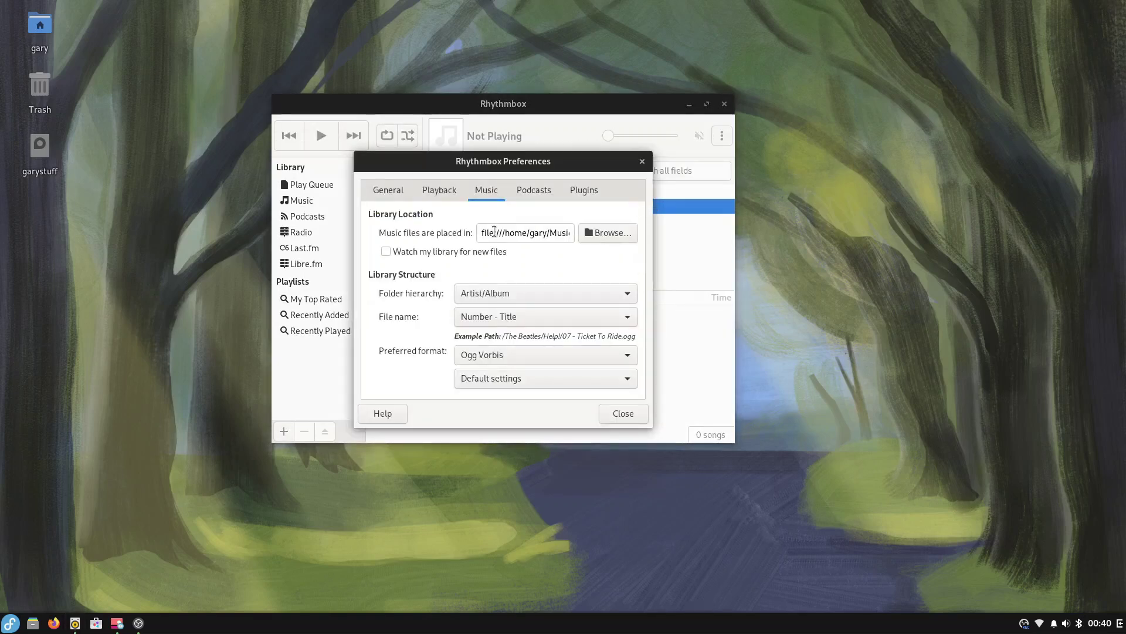
pyautogui.click(644, 161)
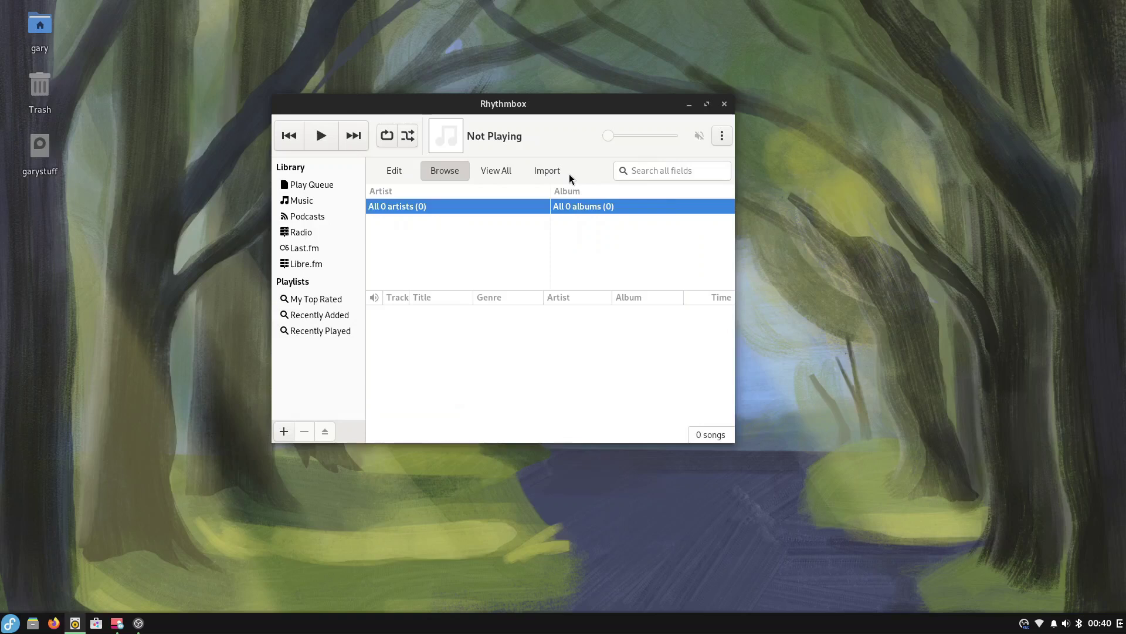
pyautogui.click(548, 171)
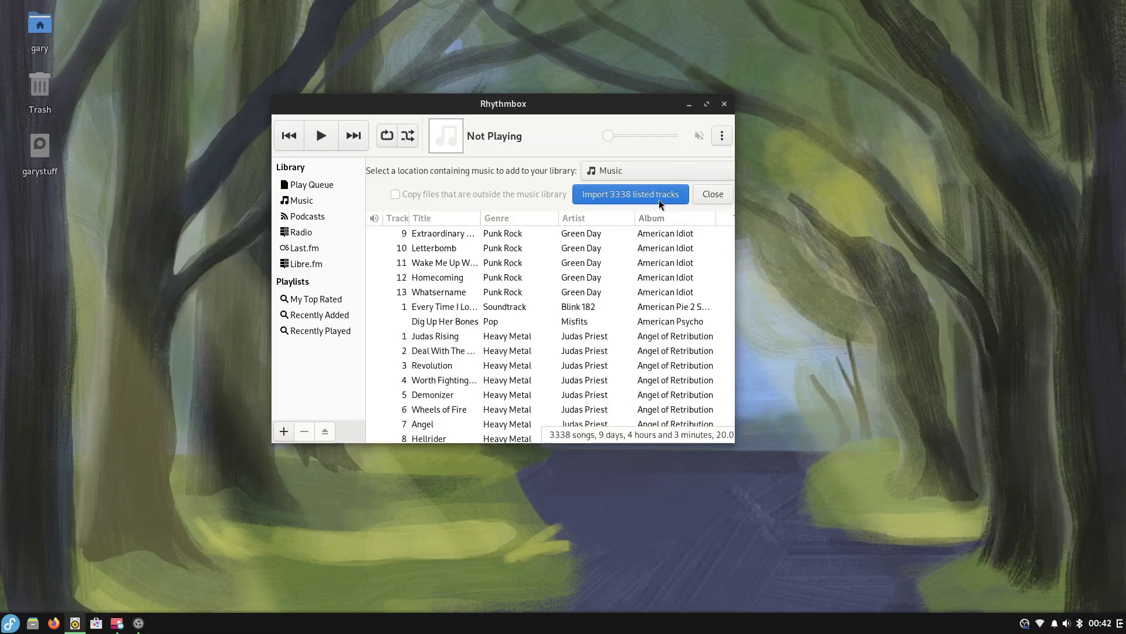
pyautogui.click(641, 193)
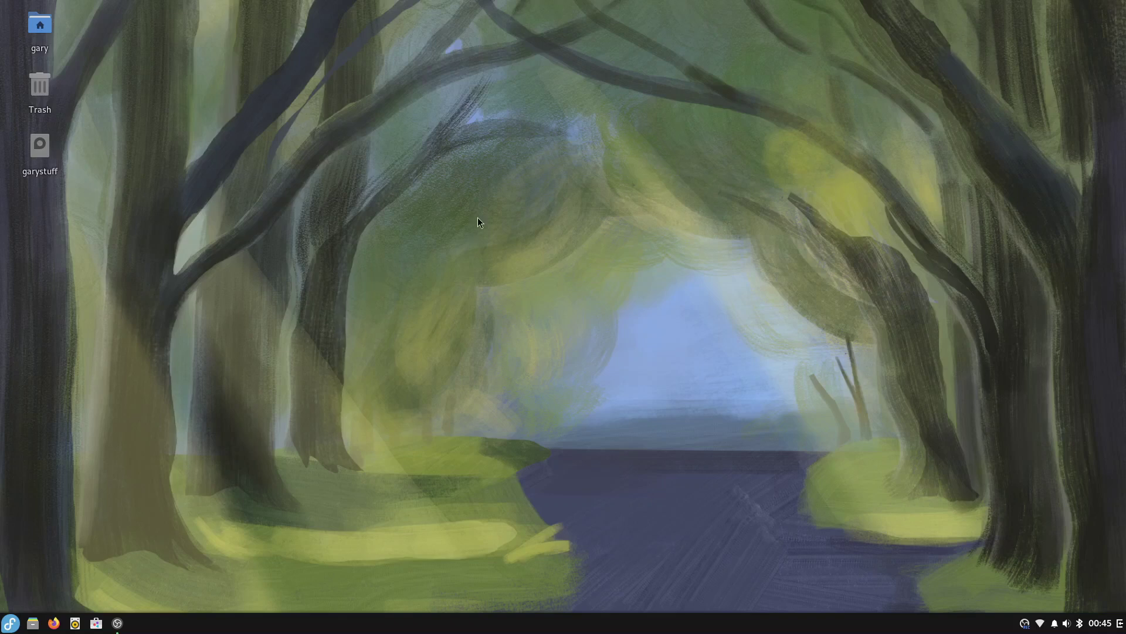
# - Open Budgie Desktop Settings from the desktop menu and keep Materia-dark as the widget theme
pyautogui.rightClick(477, 197)
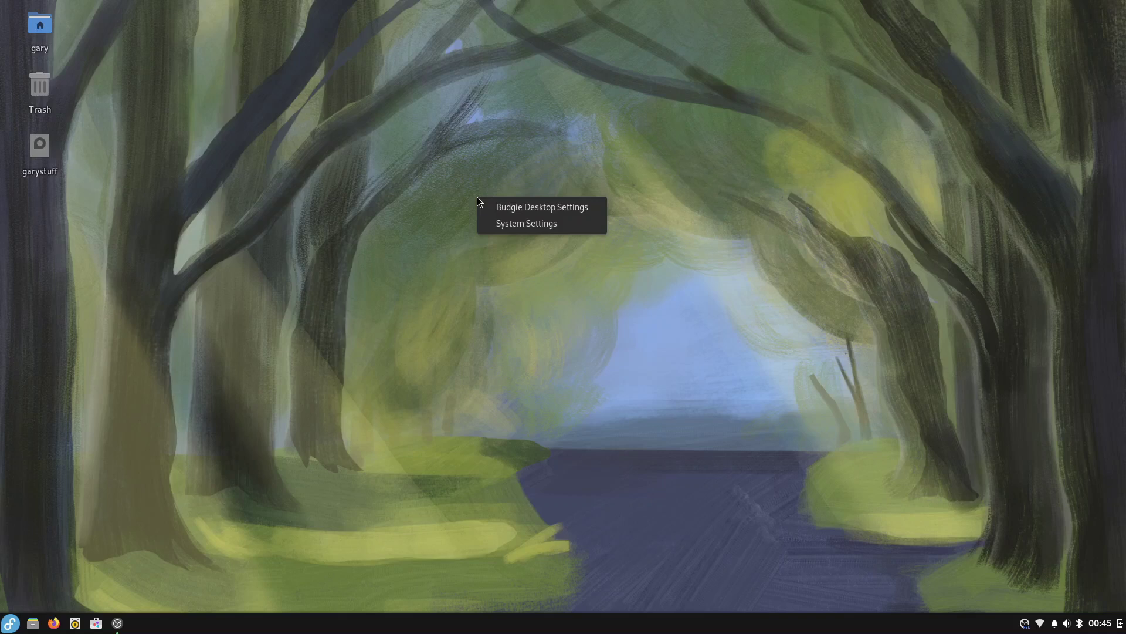
pyautogui.click(554, 209)
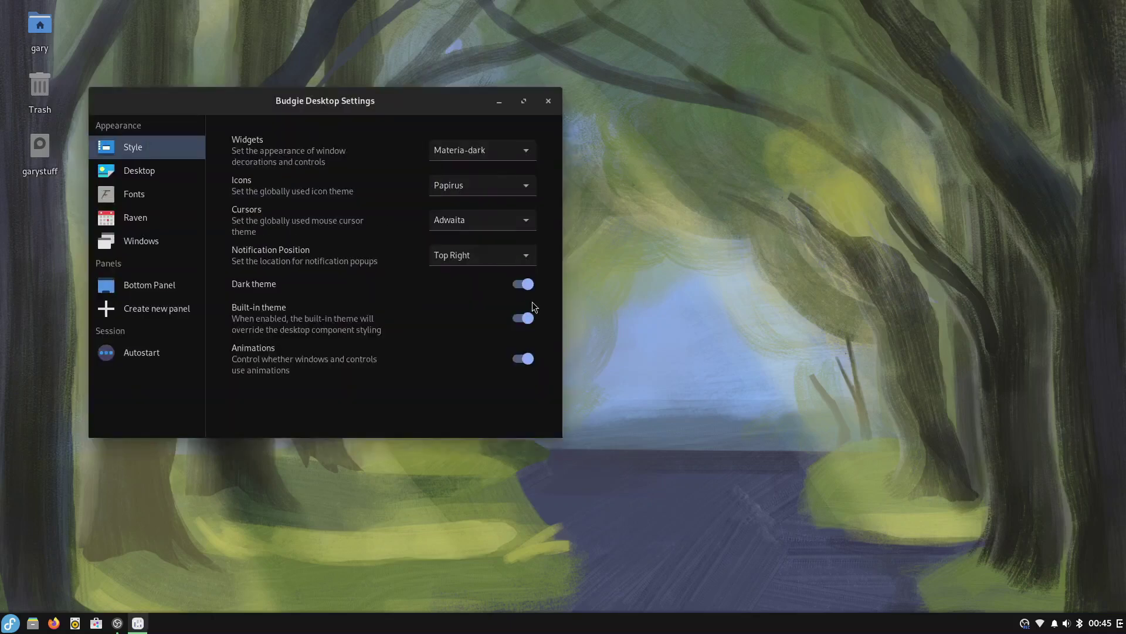
pyautogui.click(151, 173)
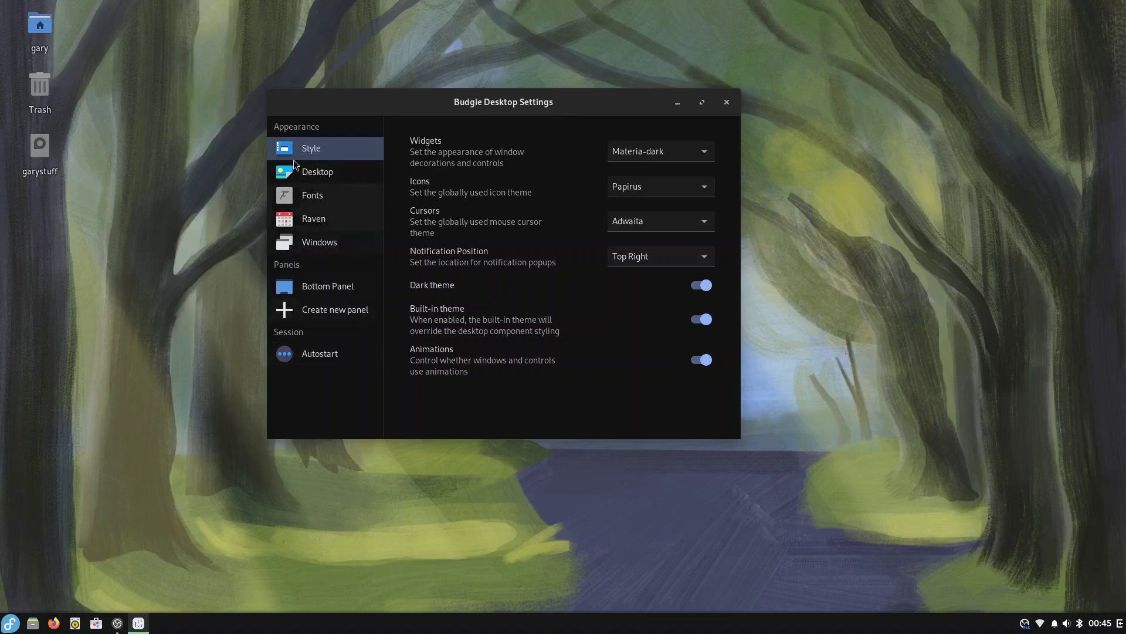
pyautogui.click(707, 153)
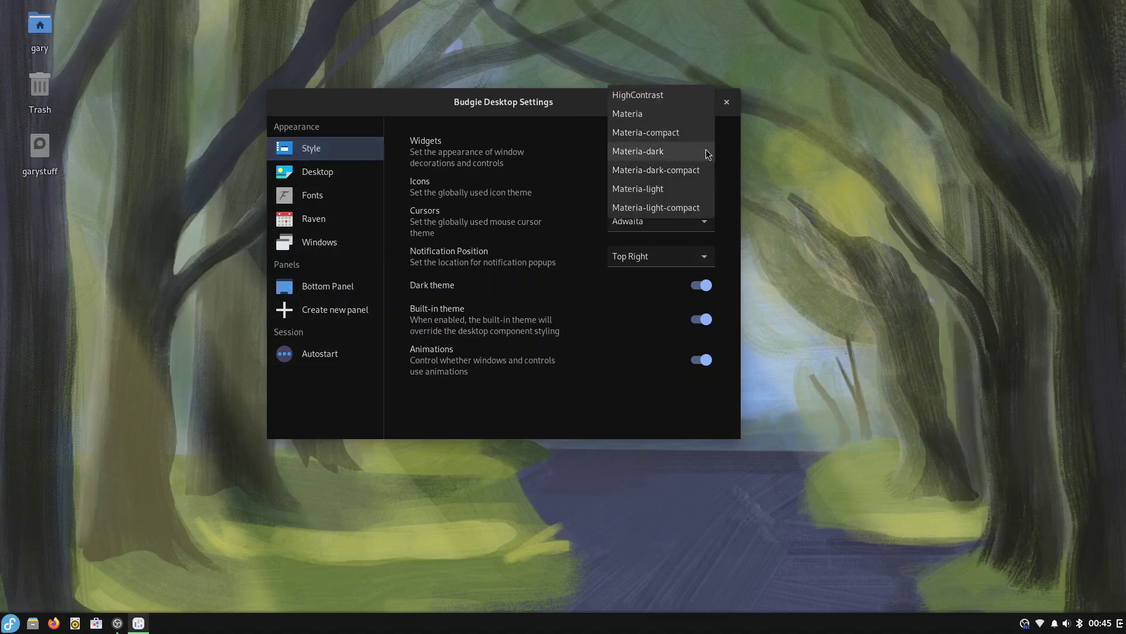
pyautogui.click(708, 154)
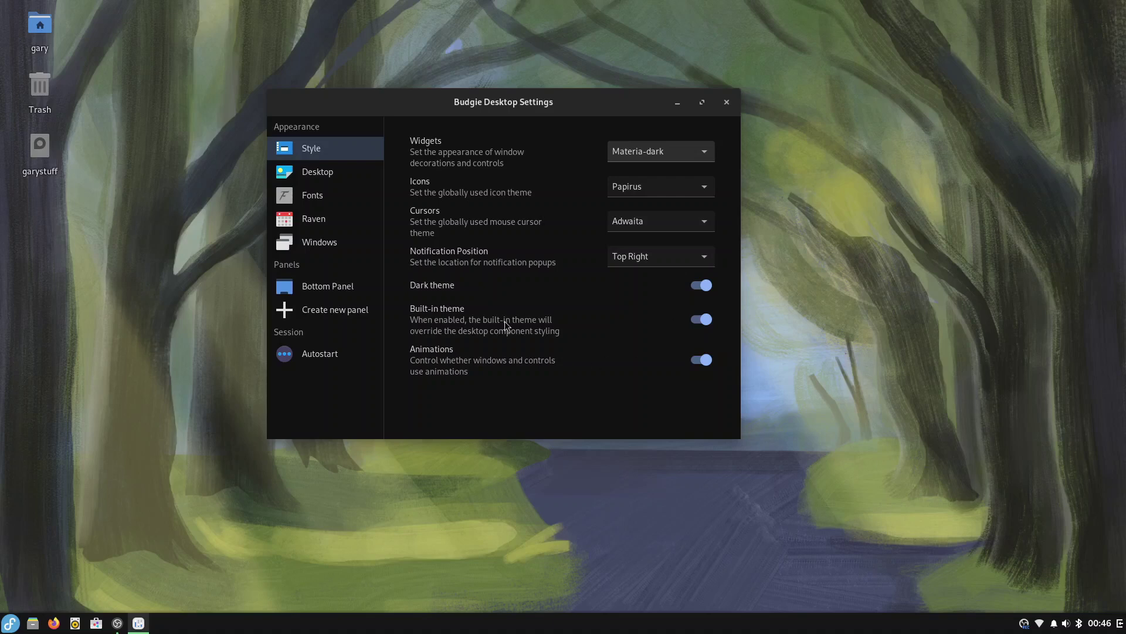
# - Switch the dark theme off and back on, comparing the application menu's look
pyautogui.click(708, 287)
pyautogui.click(12, 625)
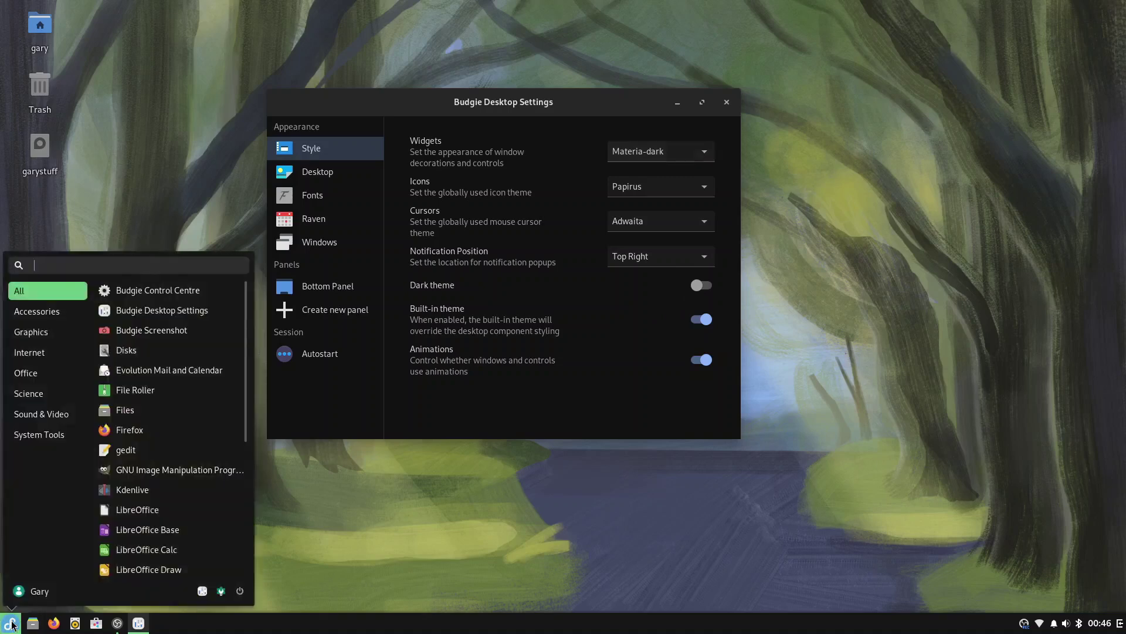
pyautogui.click(12, 624)
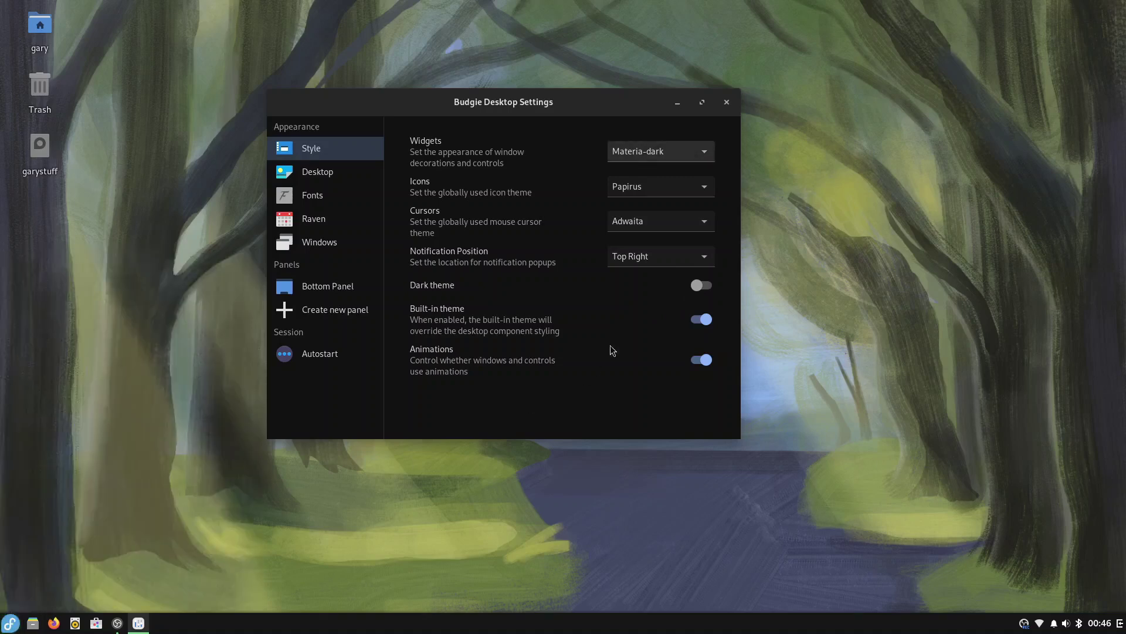
pyautogui.click(701, 287)
pyautogui.click(1, 628)
pyautogui.click(2, 628)
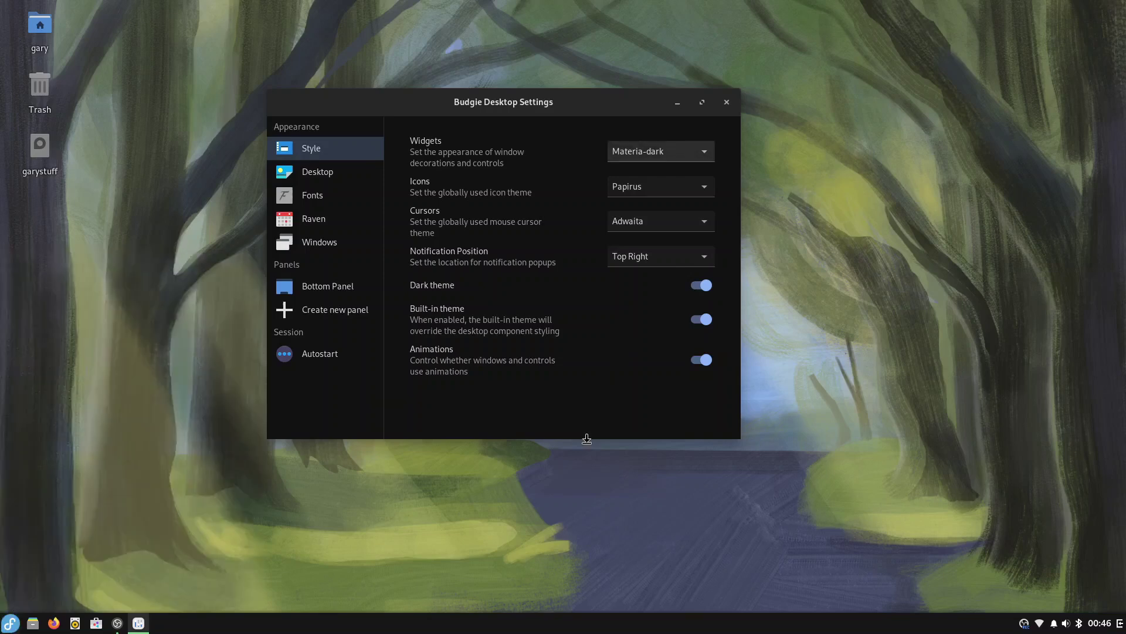
# - Toggle the built-in theme and dark theme off and back on, then toggle window animations
pyautogui.click(702, 319)
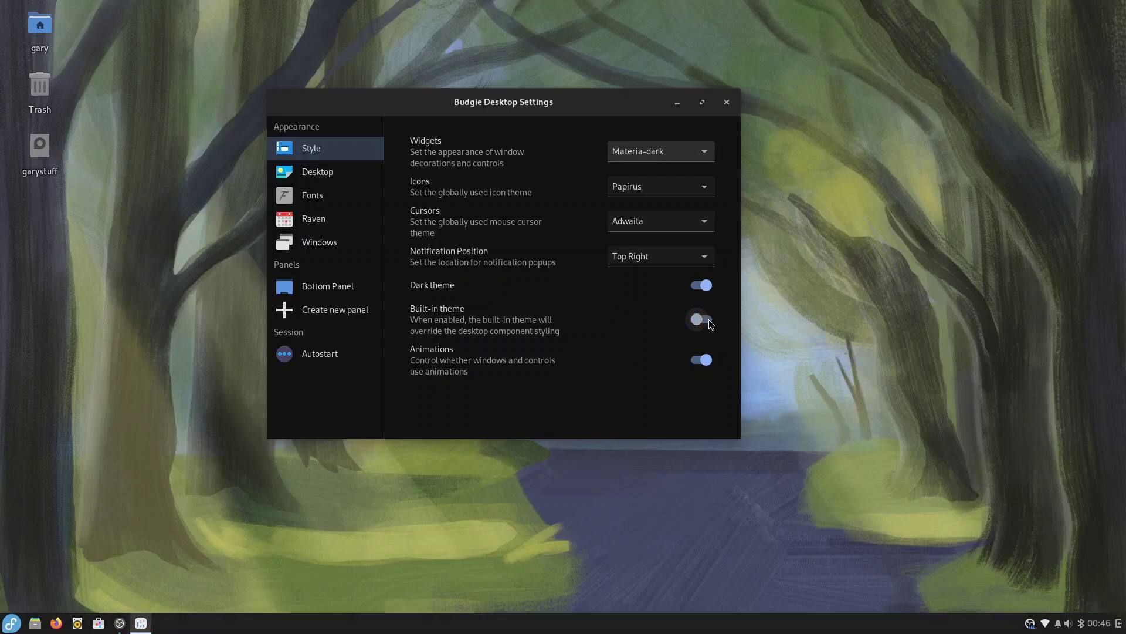
pyautogui.click(707, 286)
pyautogui.click(18, 626)
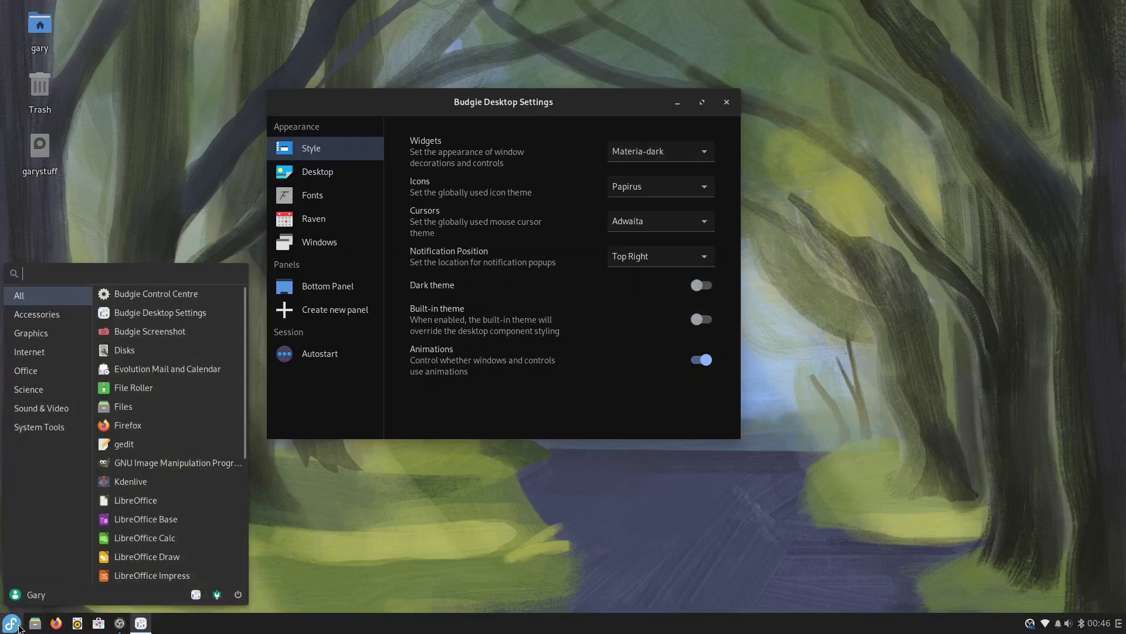
pyautogui.click(12, 627)
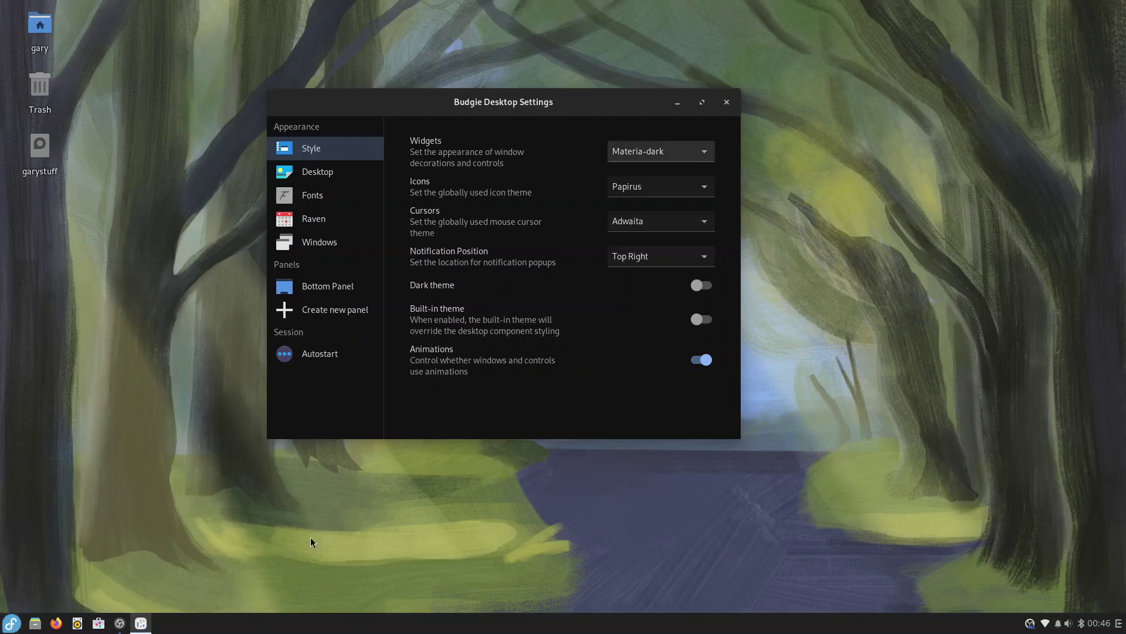
pyautogui.click(711, 284)
pyautogui.click(698, 320)
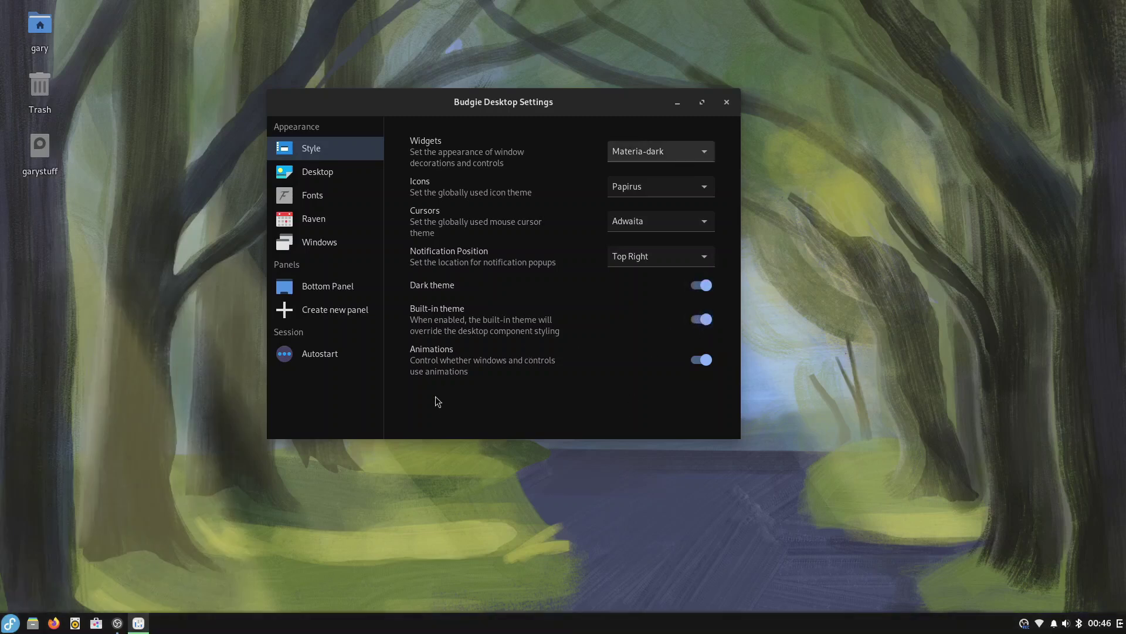
pyautogui.click(697, 361)
pyautogui.click(701, 360)
# - On the Desktop page, keep desktop icons on, turn off Active Mounts, and set Click Policy to Double
pyautogui.click(326, 186)
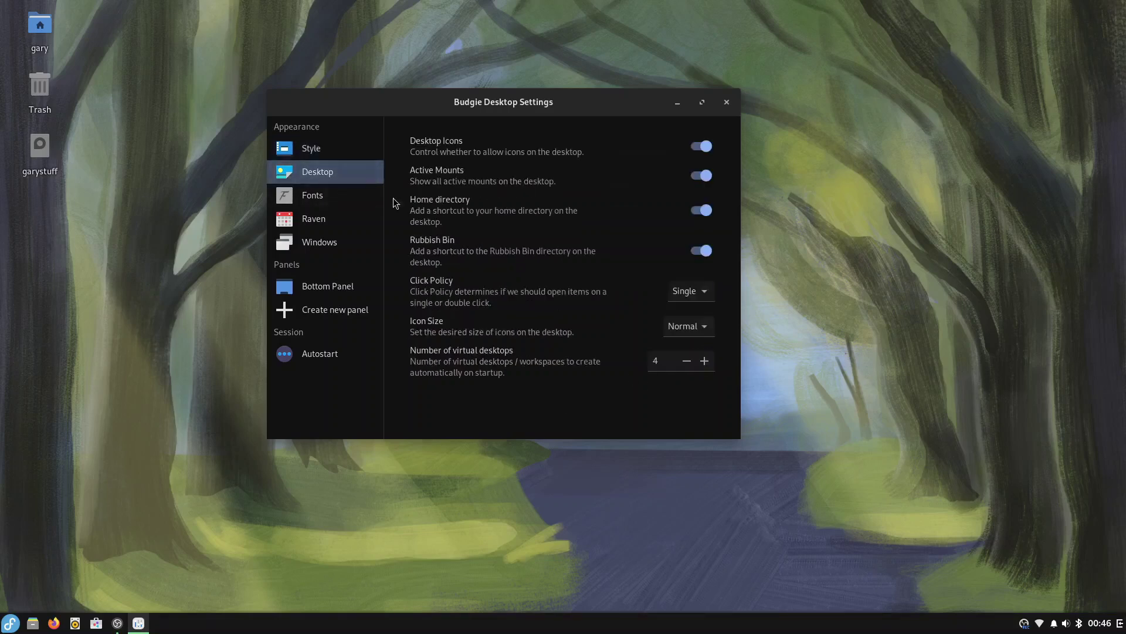
pyautogui.click(707, 146)
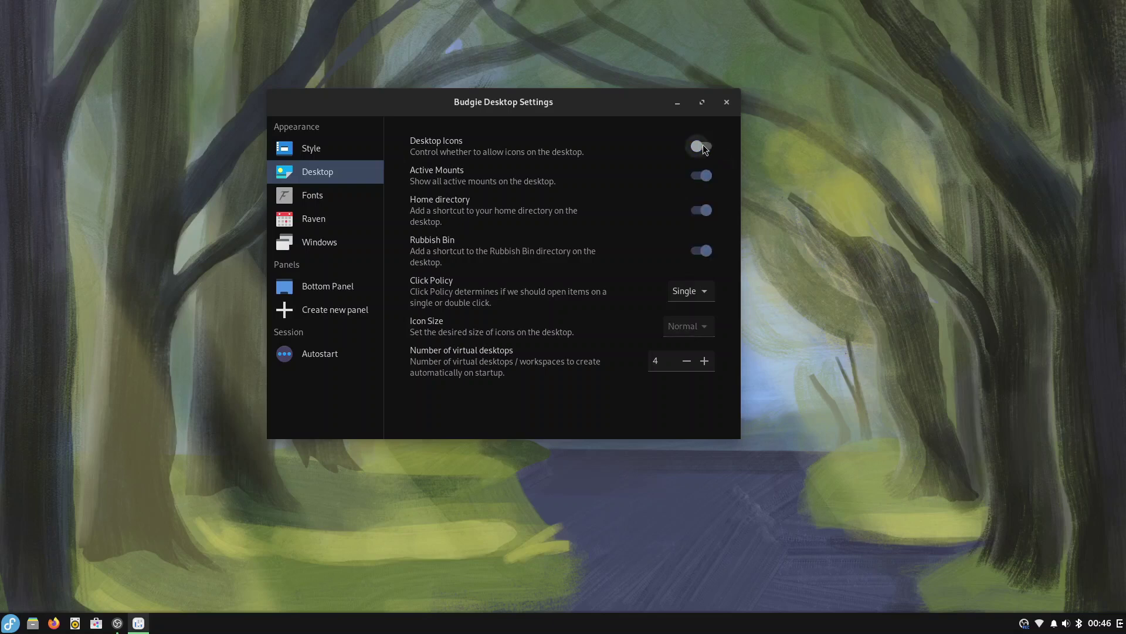
pyautogui.click(703, 146)
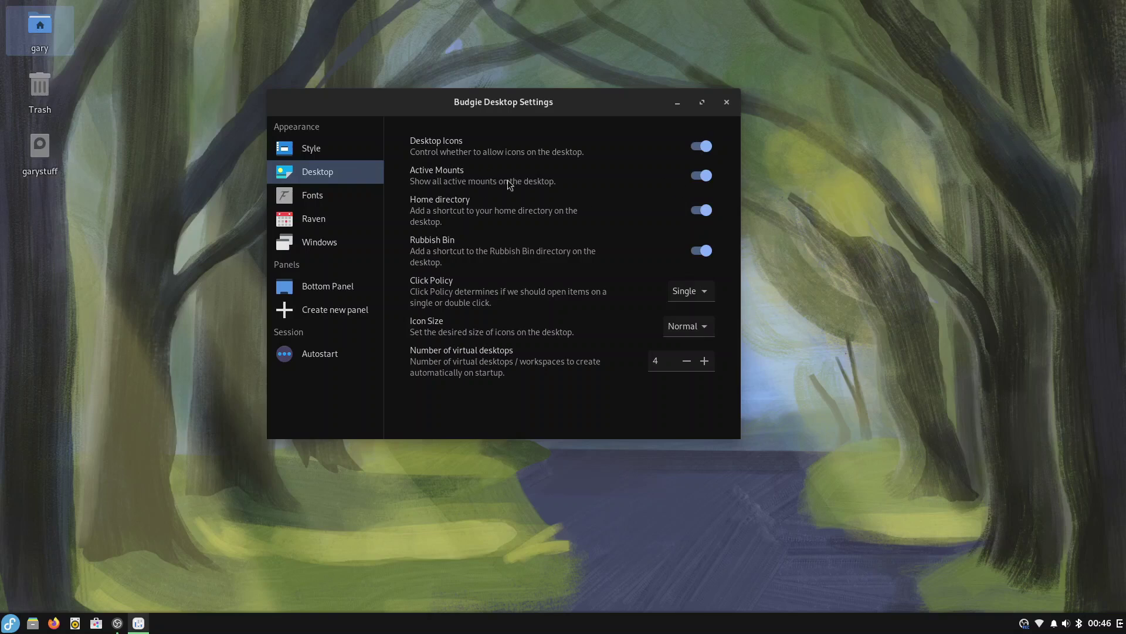
pyautogui.click(704, 177)
pyautogui.click(699, 291)
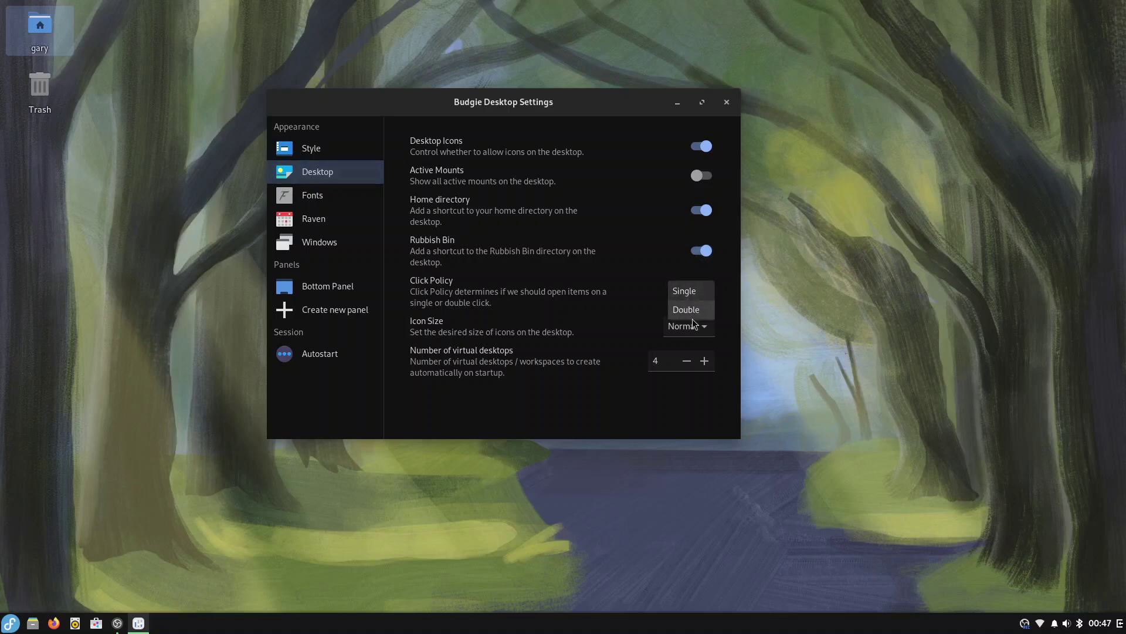
pyautogui.click(693, 312)
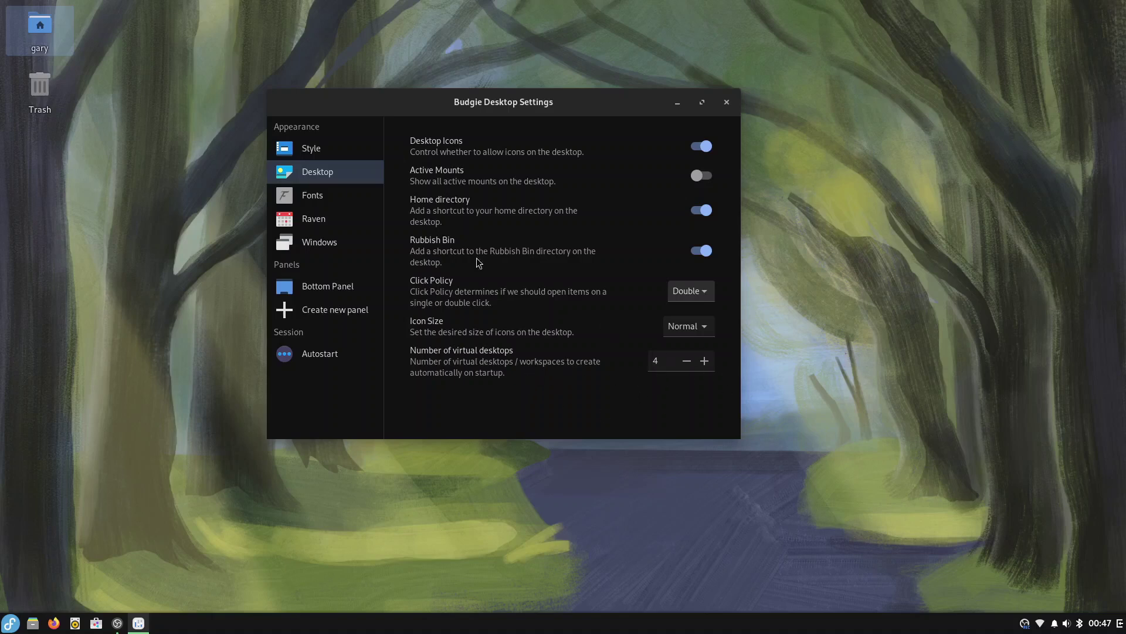
# - Review the font settings and the Raven Calendar, Sound Output, Sound Input and Media Controls widget options
pyautogui.click(339, 201)
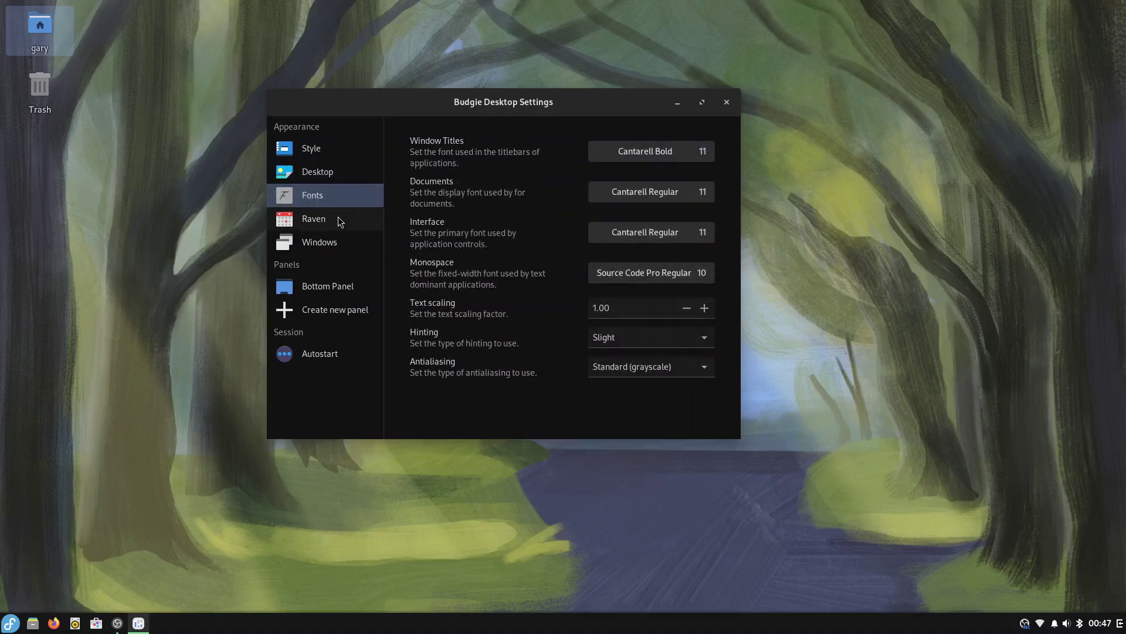
pyautogui.click(338, 219)
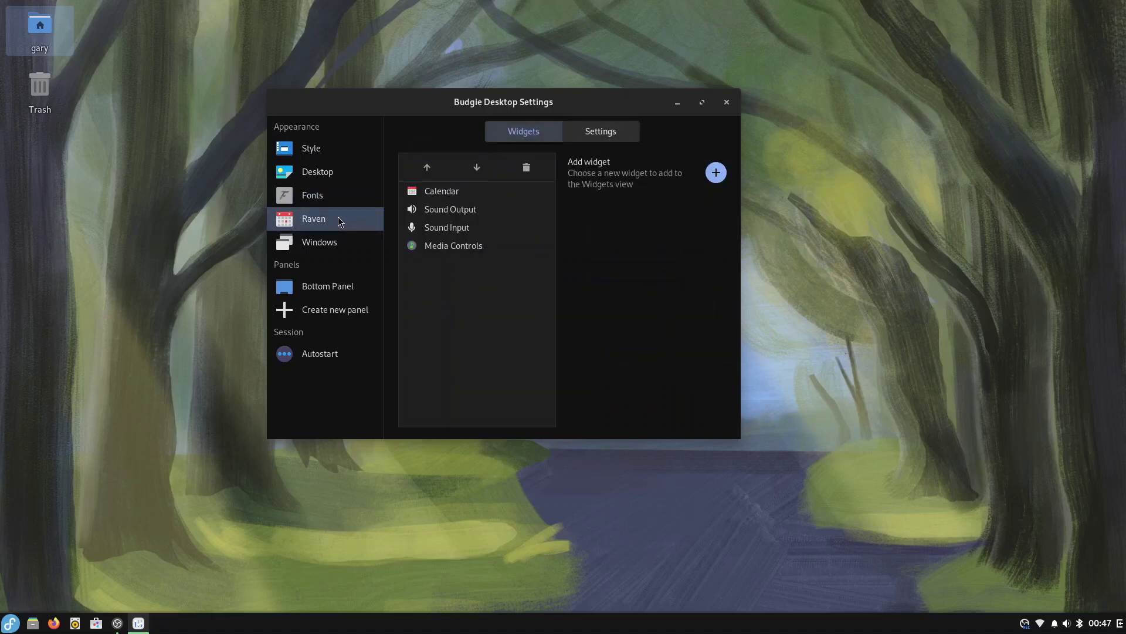
pyautogui.click(487, 195)
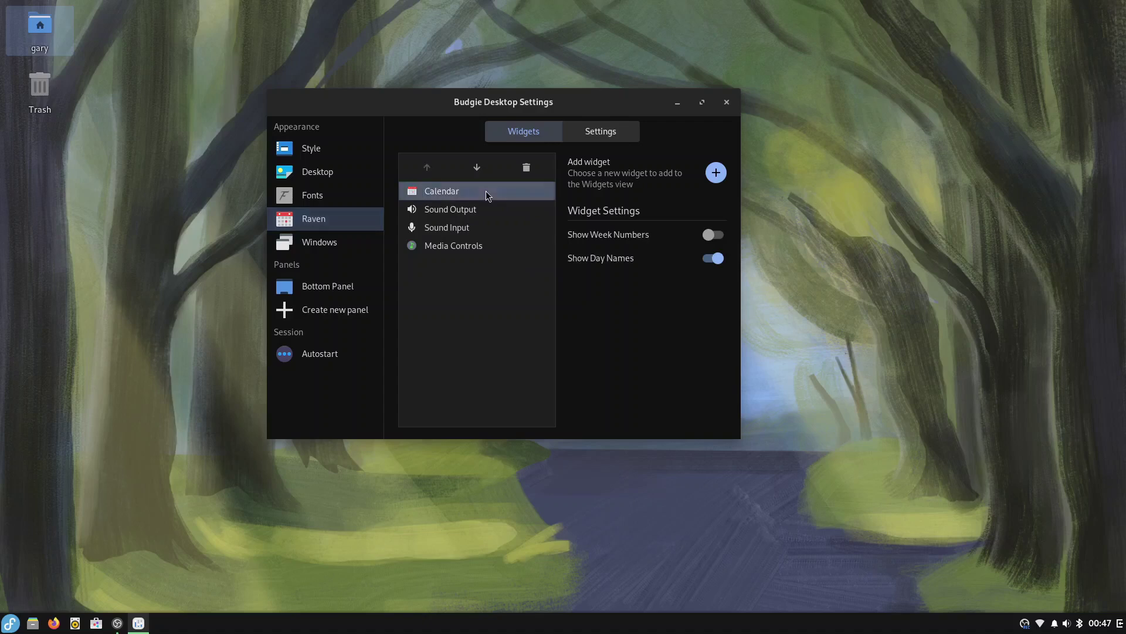
pyautogui.click(461, 211)
pyautogui.click(461, 229)
pyautogui.click(461, 248)
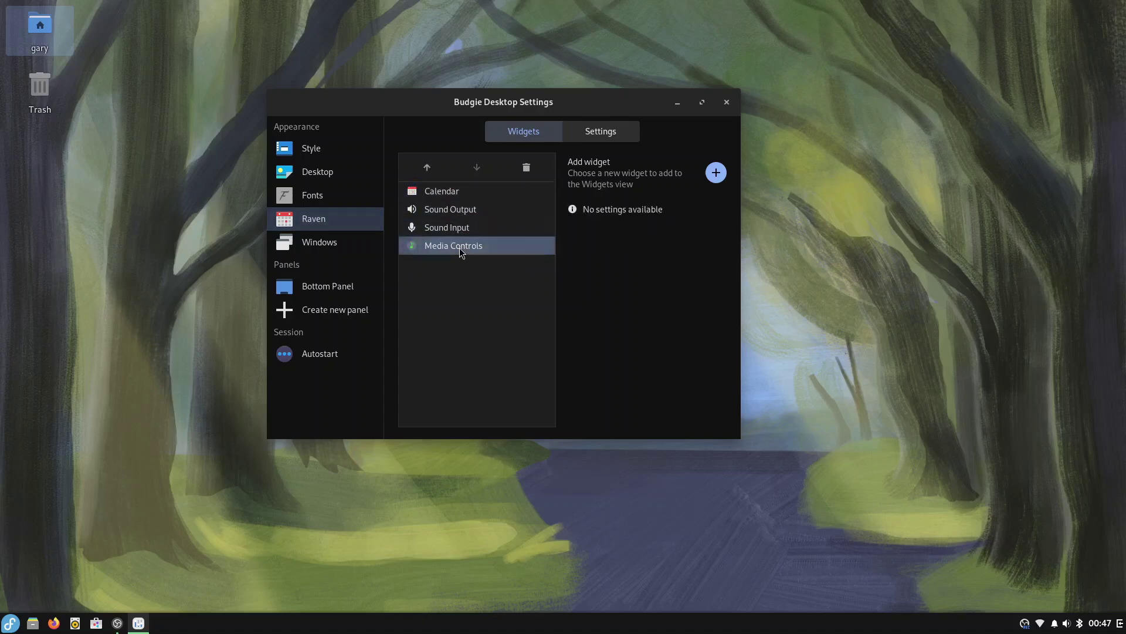
# - Check Raven's position and notification order, browse window options, then show the Bottom Panel's applets
pyautogui.click(339, 240)
pyautogui.click(339, 218)
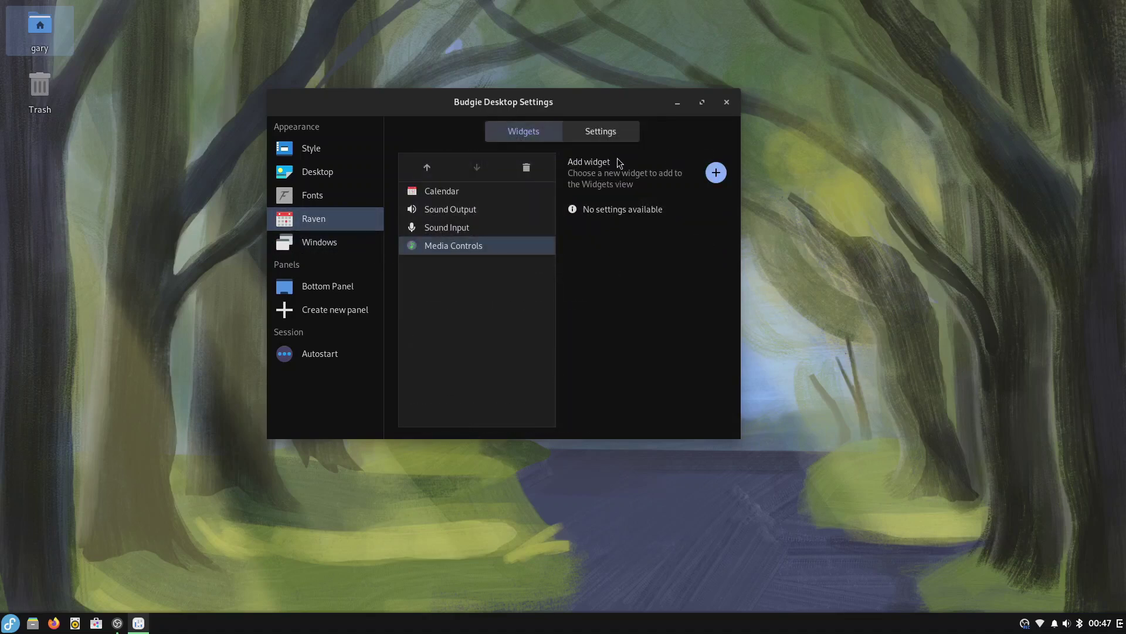
pyautogui.click(602, 131)
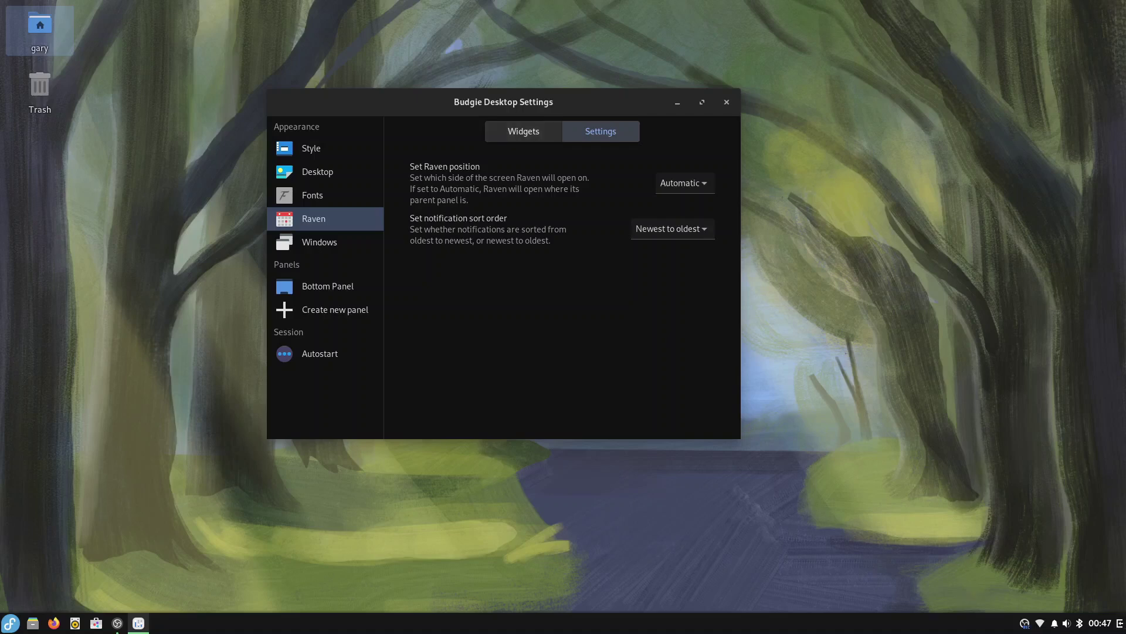
pyautogui.click(321, 243)
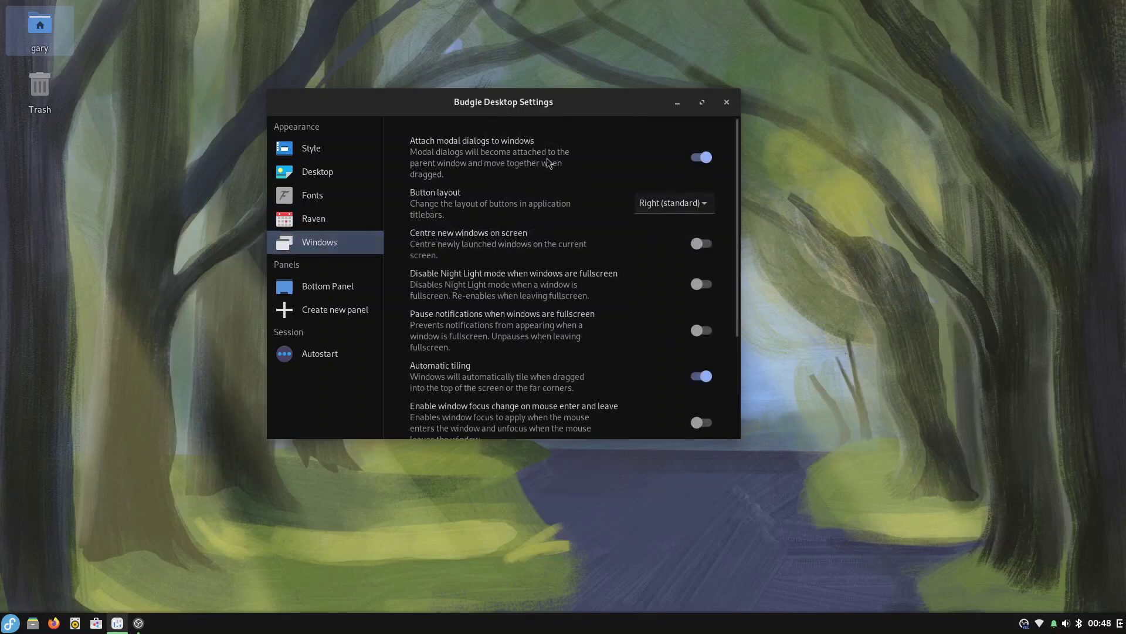
pyautogui.scroll(-3, 539, 180)
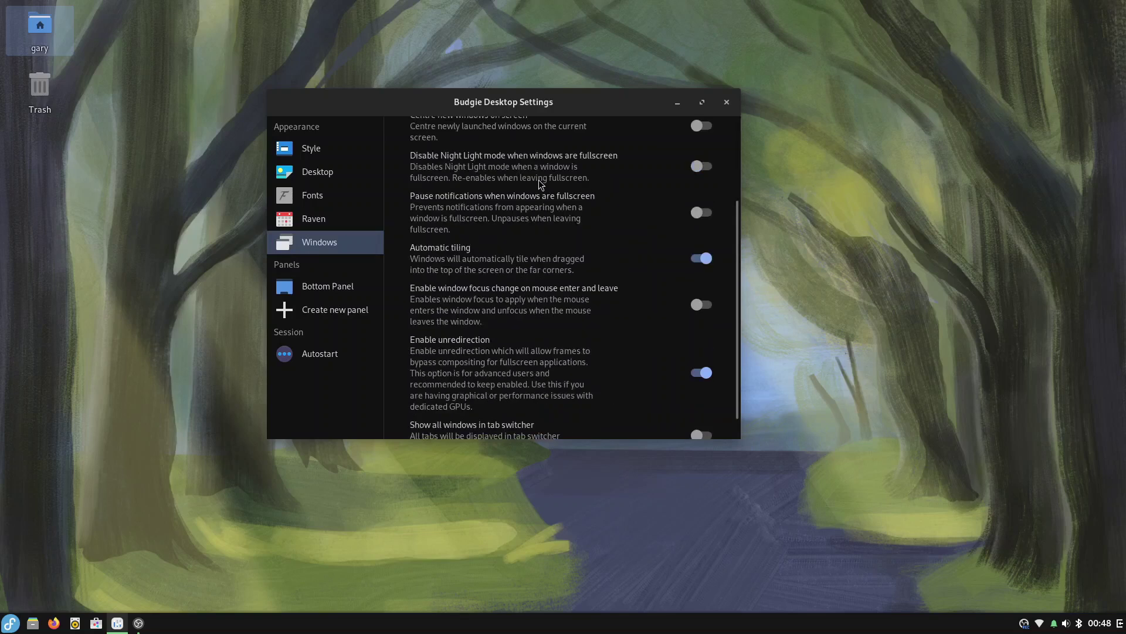
pyautogui.scroll(-1, 539, 179)
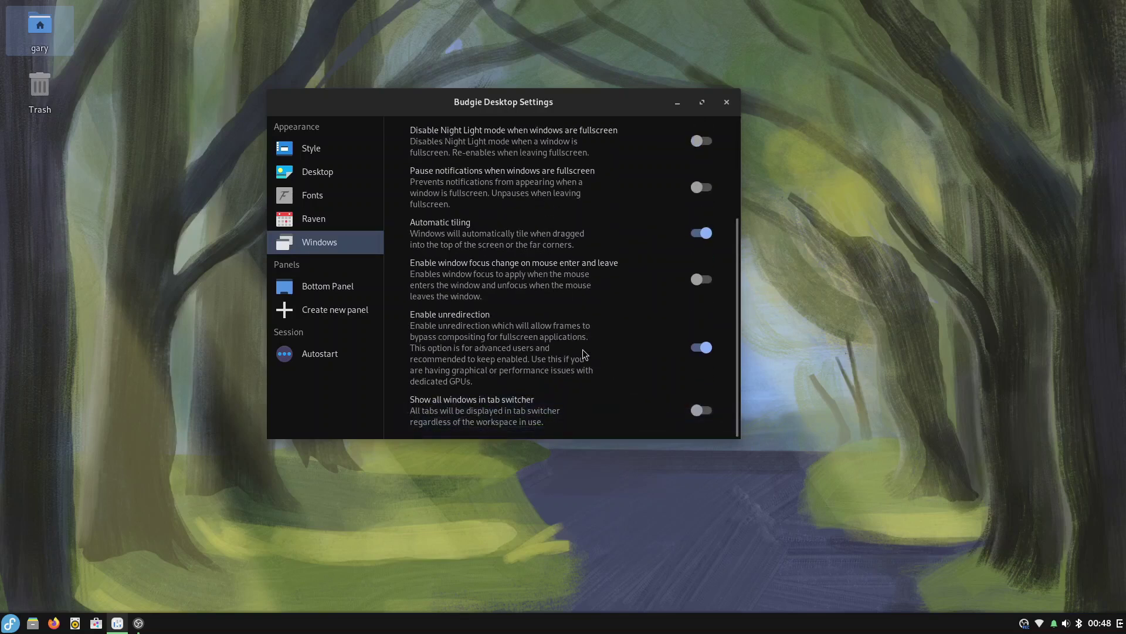
pyautogui.click(339, 289)
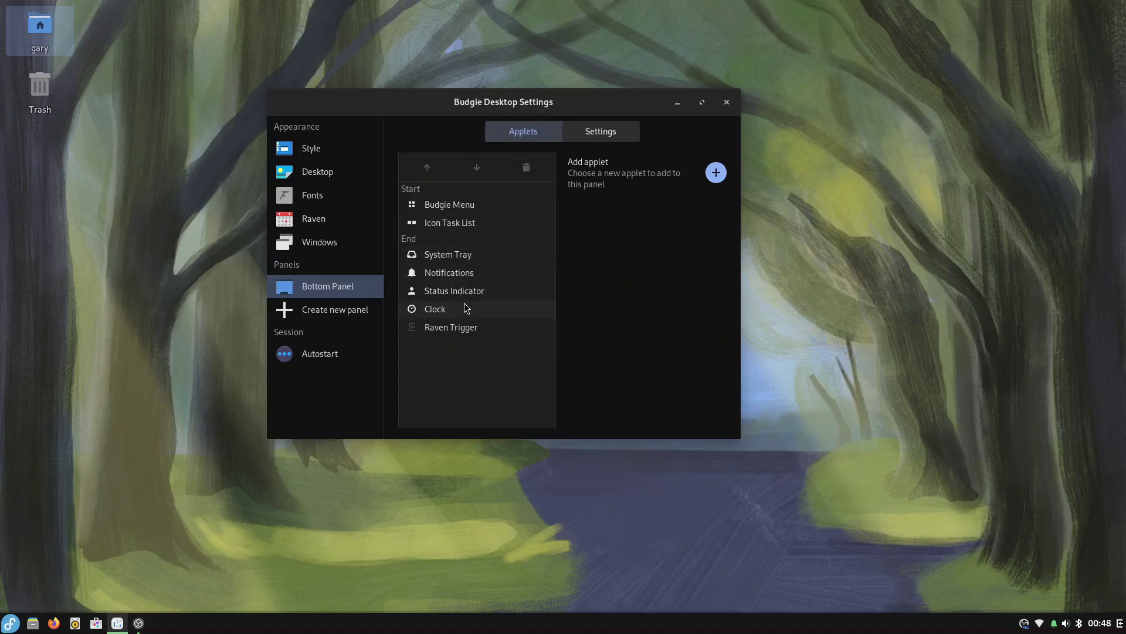
# - Open Raven to view unread notifications and the widgets, then dismiss the sidebar
pyautogui.click(1120, 625)
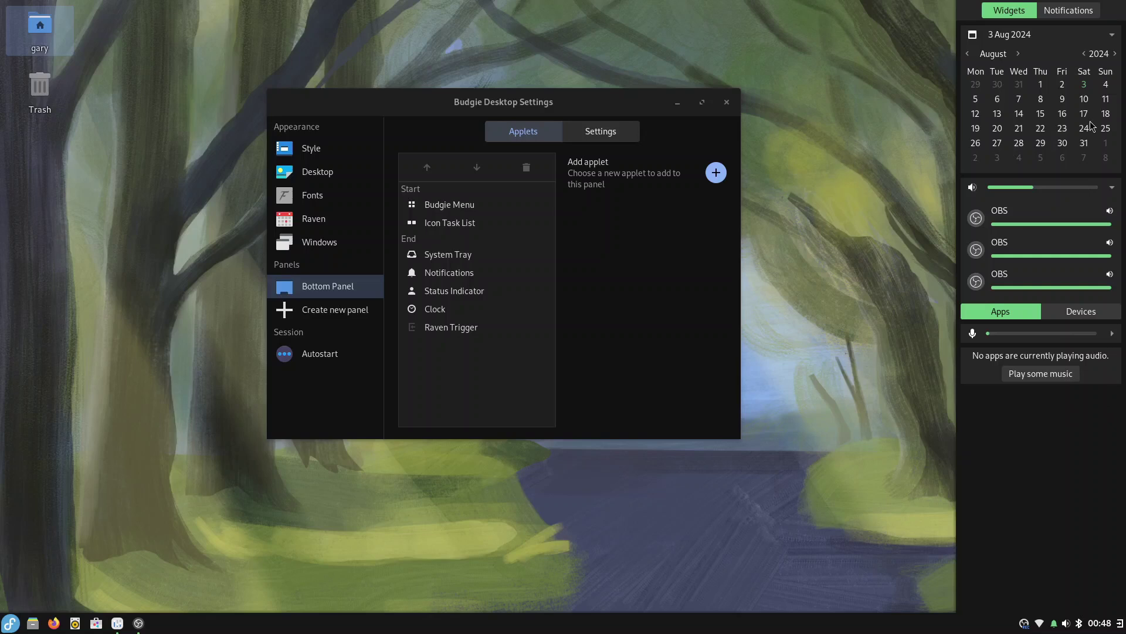
pyautogui.click(1053, 16)
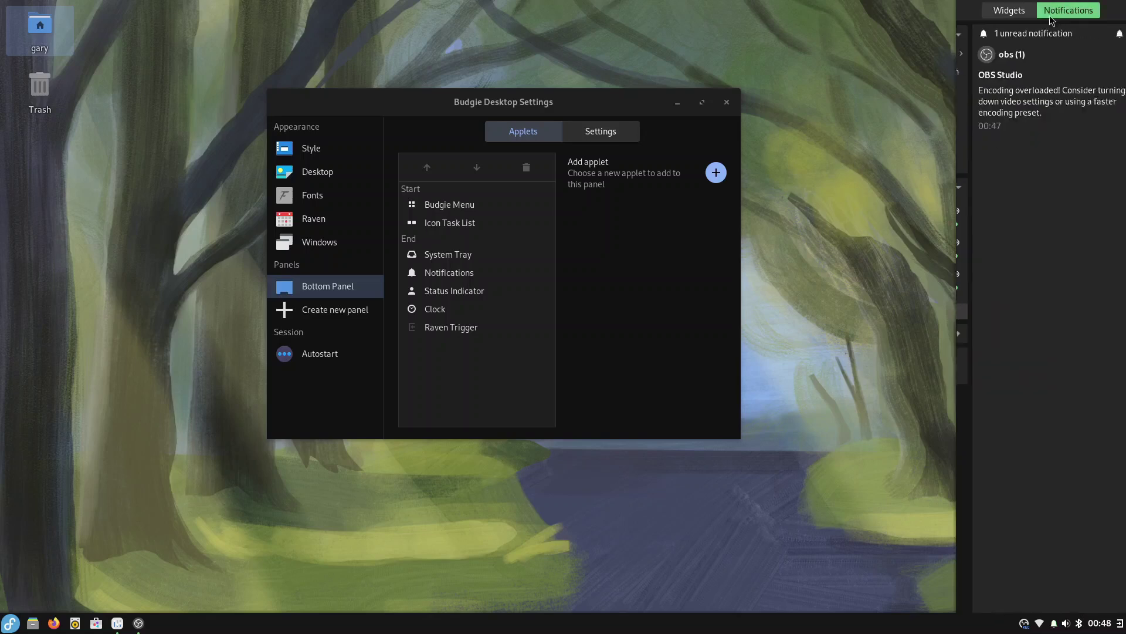
pyautogui.click(1009, 9)
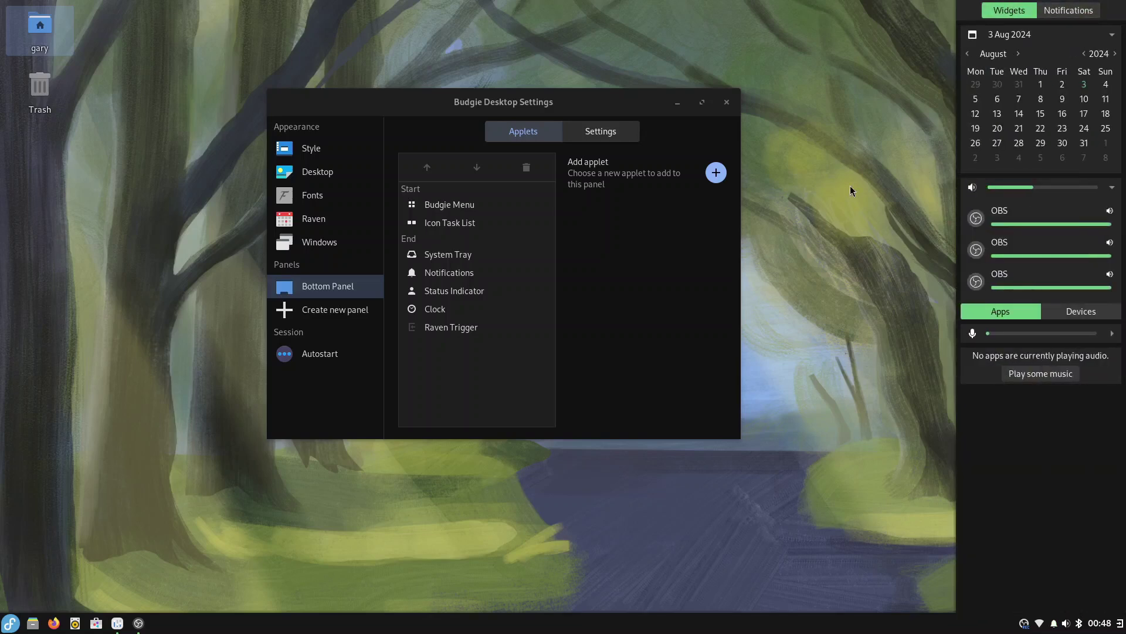
pyautogui.click(625, 318)
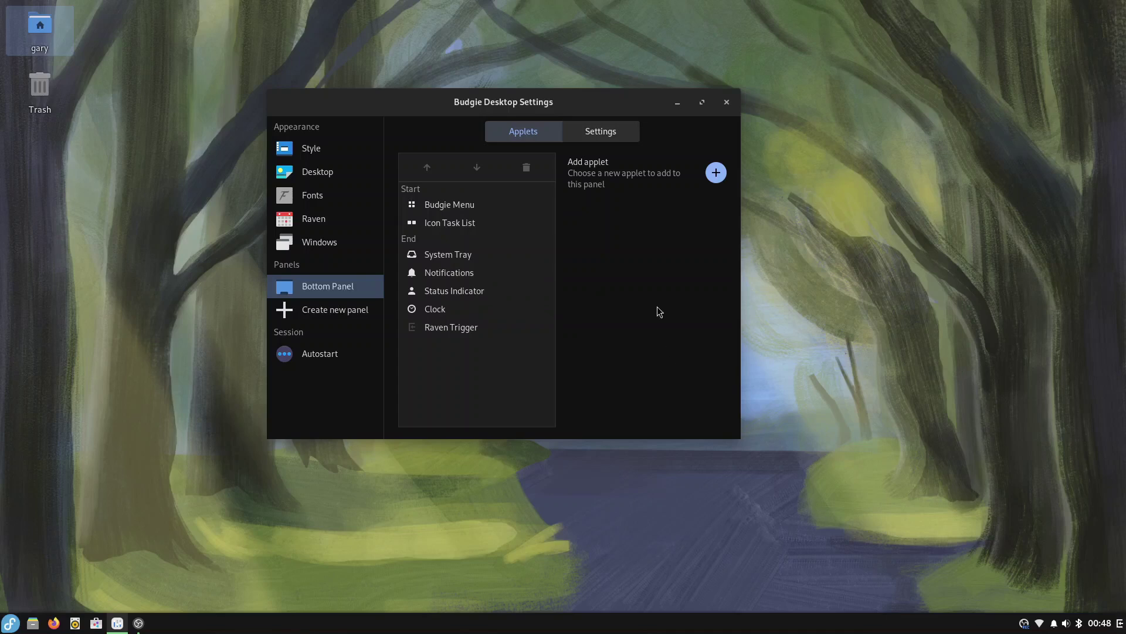
# - Move the panel to the Top, Left and Right edges, then back to Bottom
pyautogui.click(603, 137)
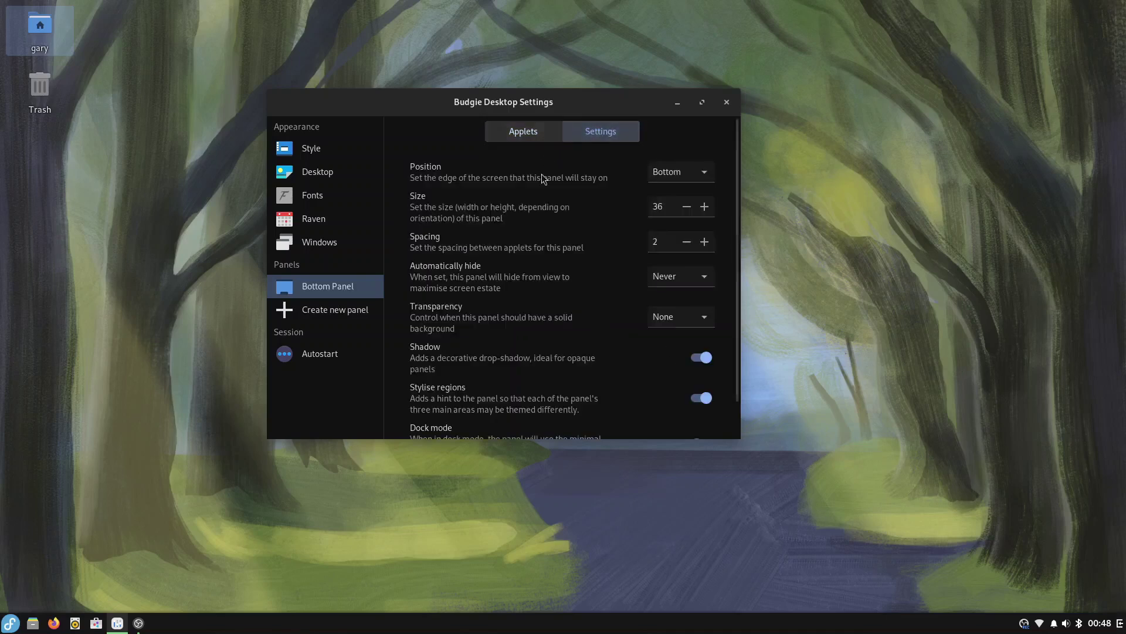
pyautogui.click(704, 171)
pyautogui.press('Escape')
pyautogui.click(696, 153)
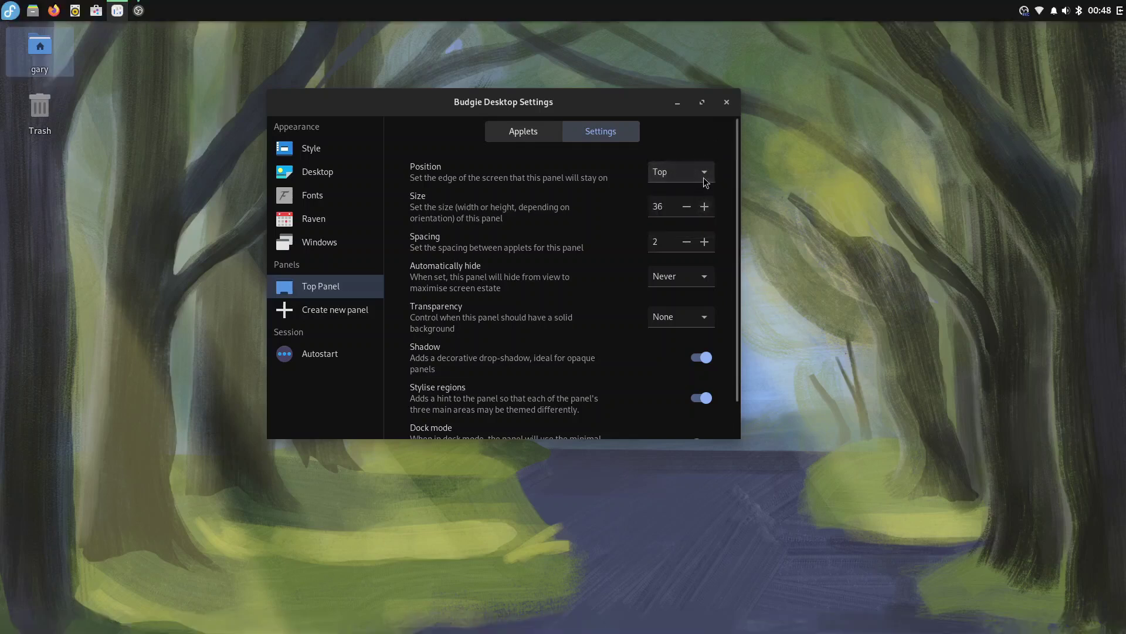
pyautogui.click(703, 177)
pyautogui.click(696, 202)
pyautogui.click(705, 170)
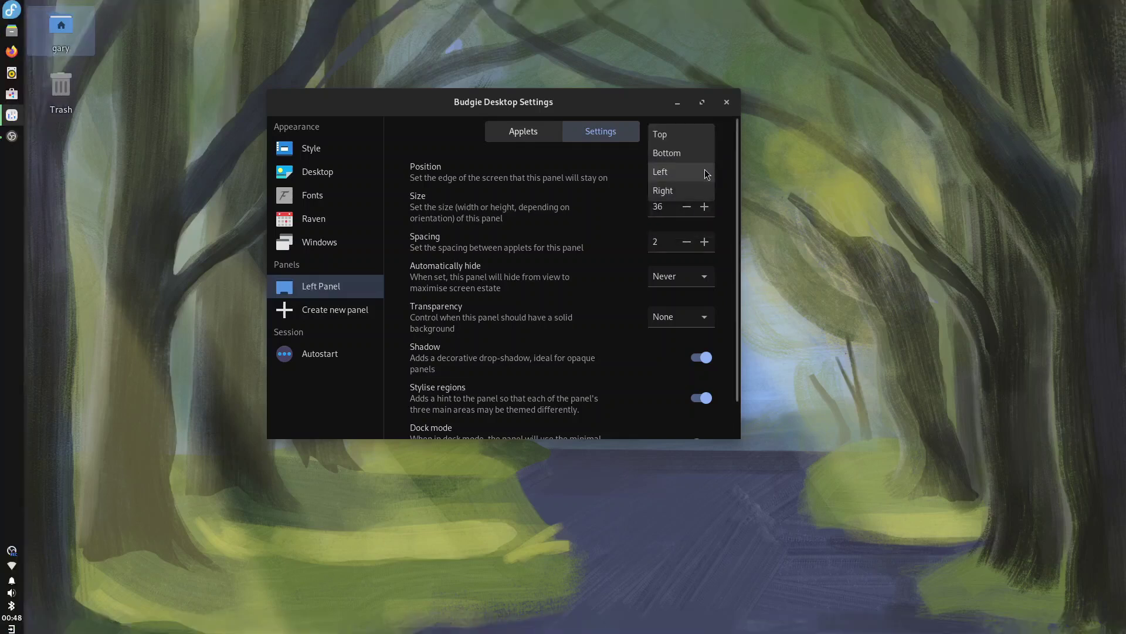
pyautogui.click(701, 186)
pyautogui.click(705, 172)
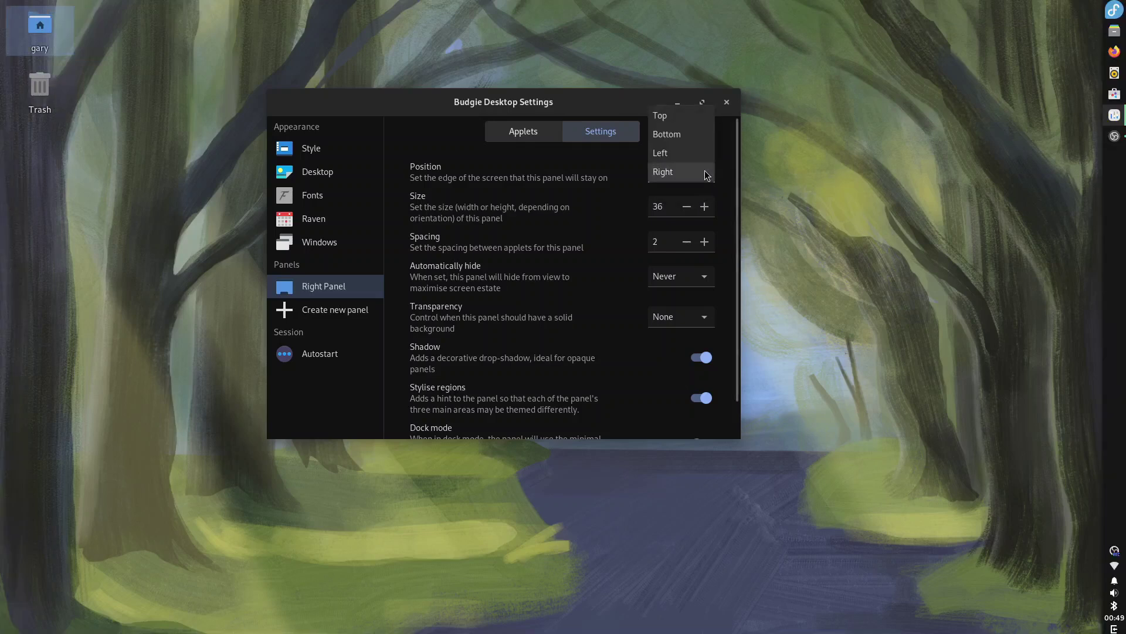
pyautogui.click(681, 138)
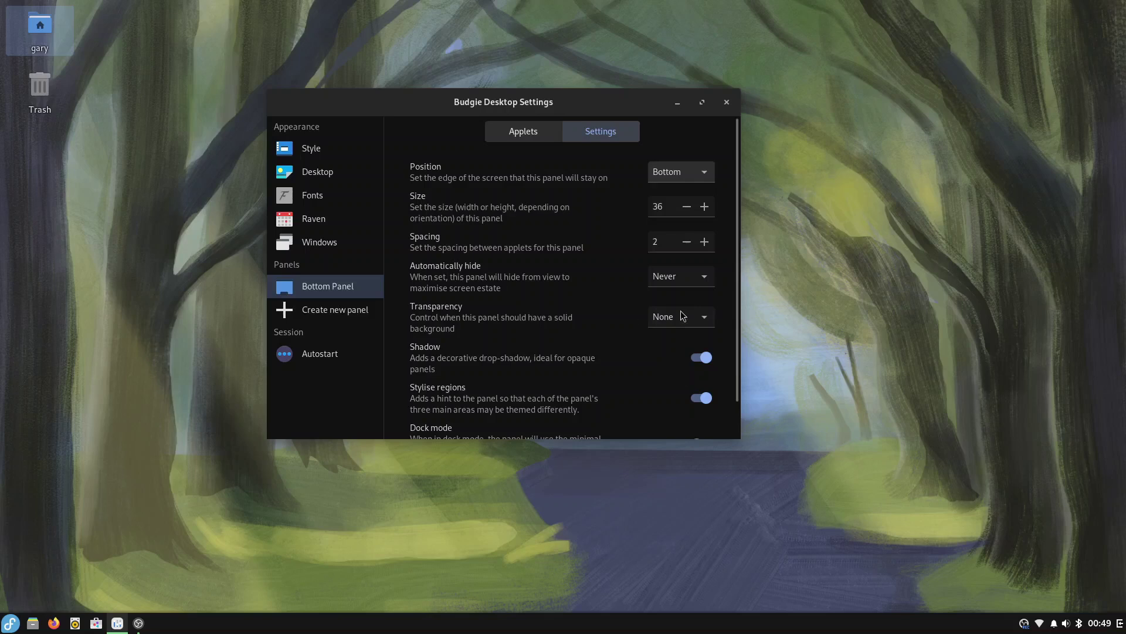
# - Try dock mode, resize the dock up and back down to 36, then turn dock mode off
pyautogui.scroll(-2, 737, 268)
pyautogui.click(700, 404)
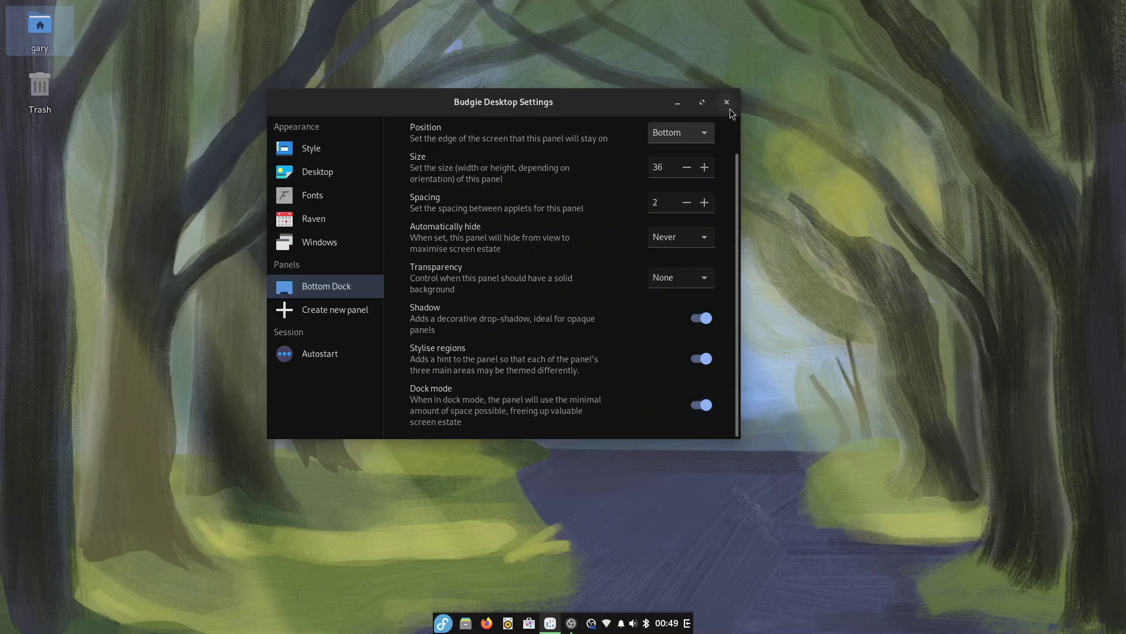
pyautogui.click(705, 168)
pyautogui.click(705, 168)
pyautogui.click(705, 168)
pyautogui.click(705, 168)
pyautogui.click(704, 168)
pyautogui.click(704, 168)
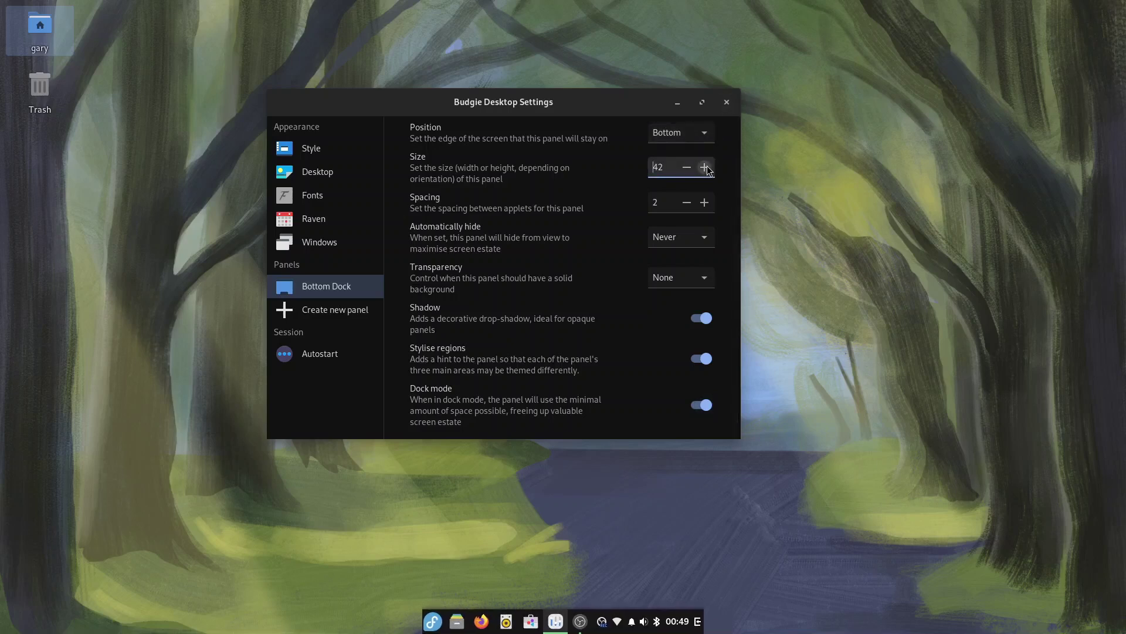
pyautogui.click(687, 168)
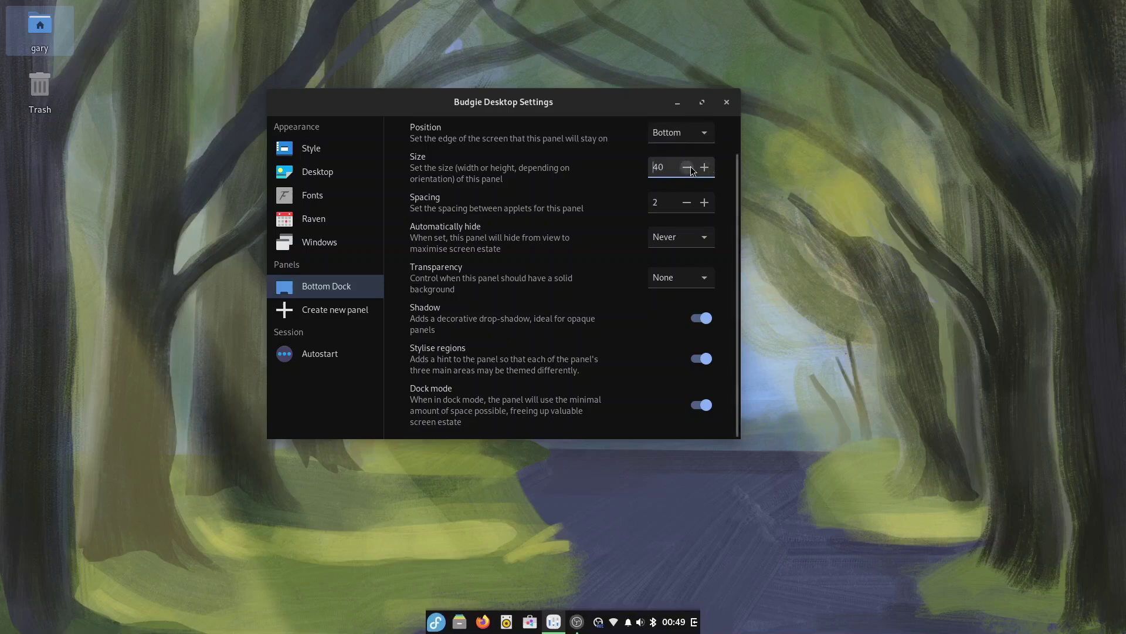
pyautogui.click(687, 168)
pyautogui.click(687, 168)
pyautogui.click(687, 168)
pyautogui.click(687, 168)
pyautogui.click(690, 168)
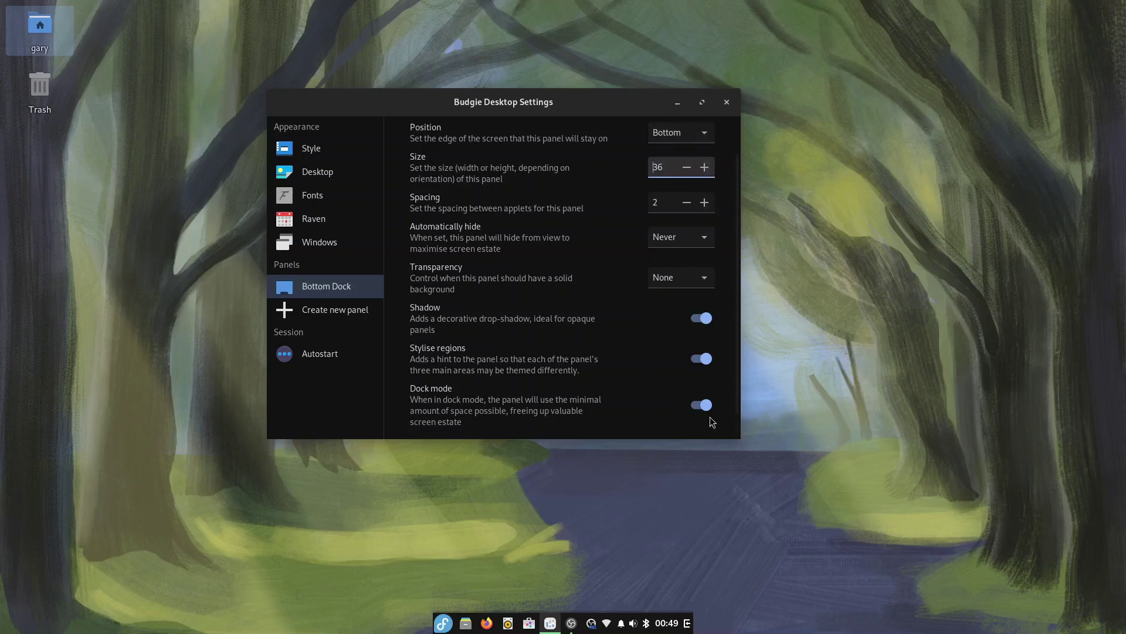
pyautogui.click(700, 404)
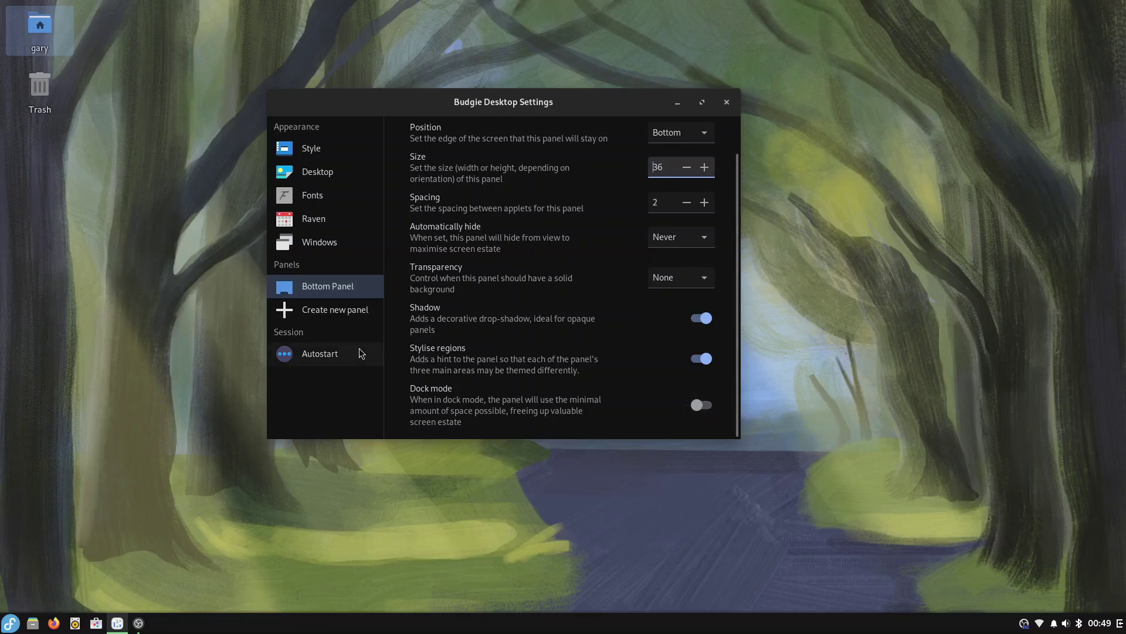
# - Glance at the autostart apps list, then close Budgie Desktop Settings
pyautogui.click(327, 356)
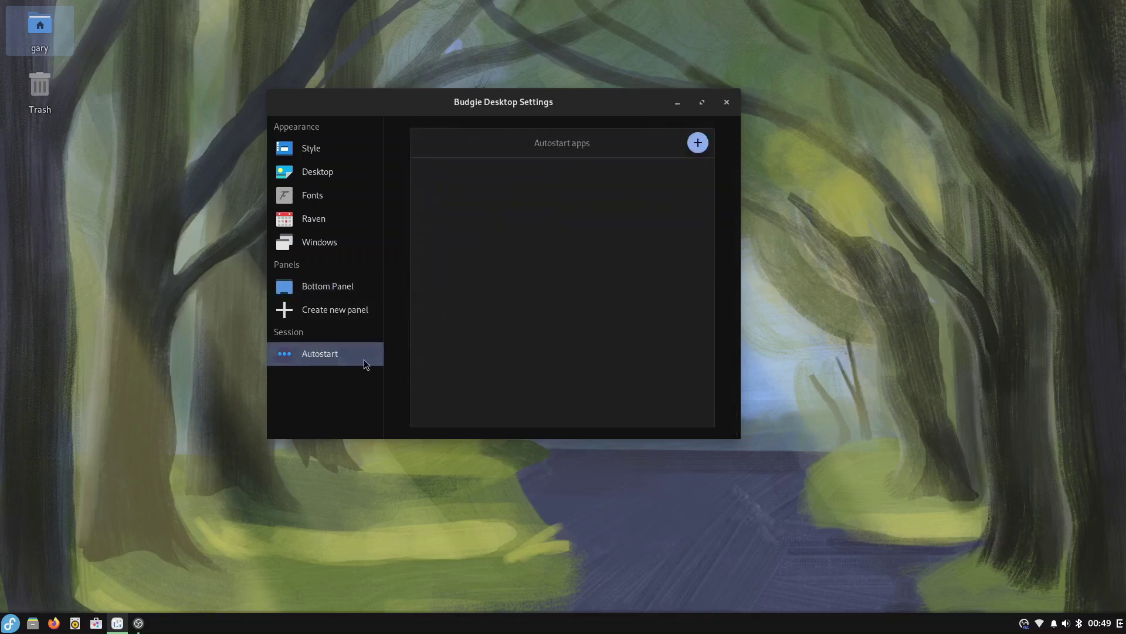
pyautogui.click(727, 102)
pyautogui.rightClick(537, 154)
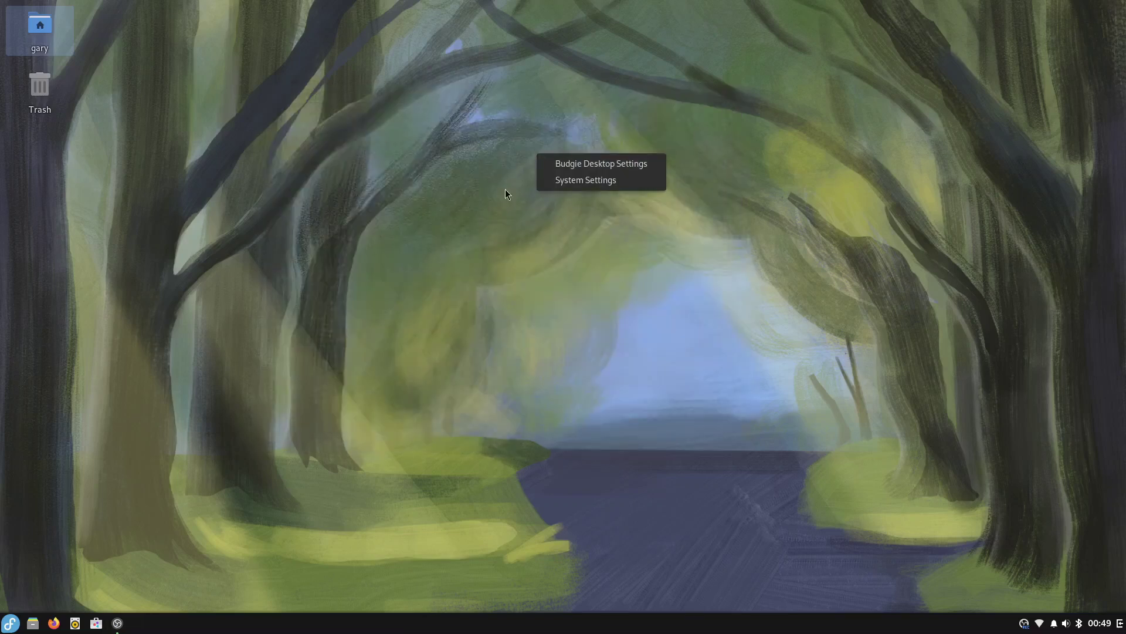
pyautogui.click(523, 320)
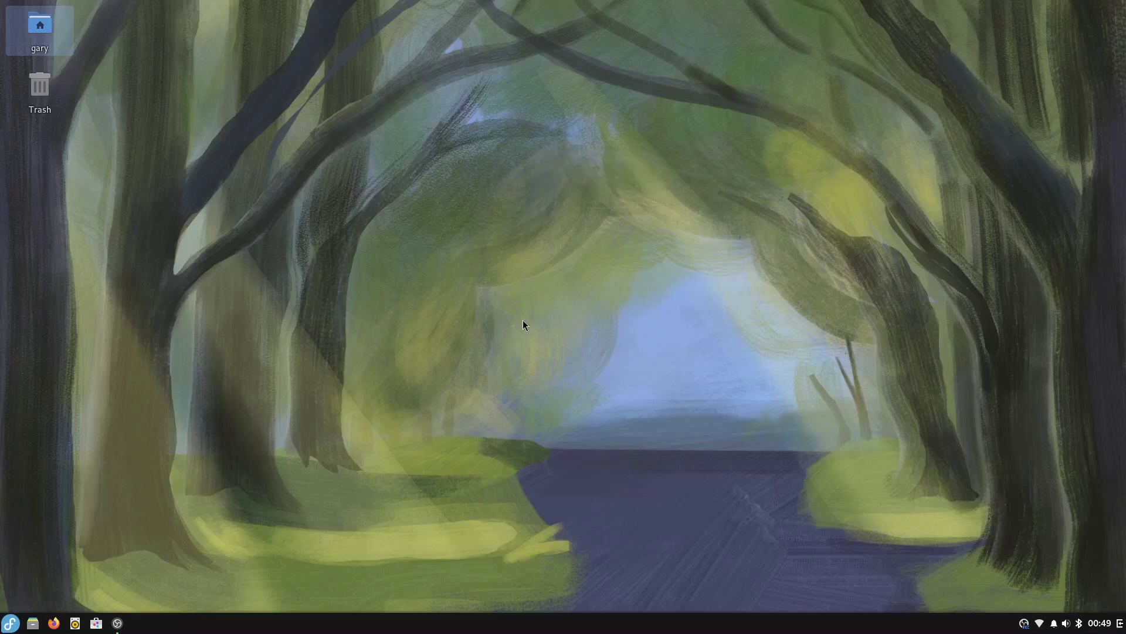
# - Search the Budgie Menu for 'wall' to bring up the Background entry
pyautogui.click(12, 623)
pyautogui.write('set')
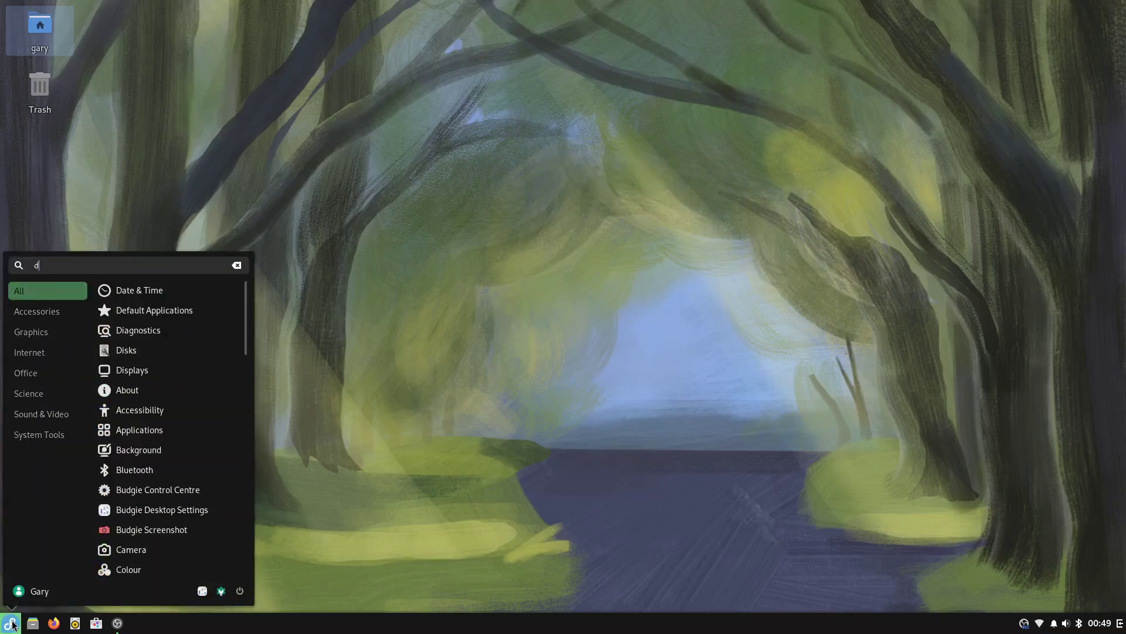
pyautogui.press('BackSpace')
pyautogui.press('BackSpace')
pyautogui.press('BackSpace')
pyautogui.write('wall')
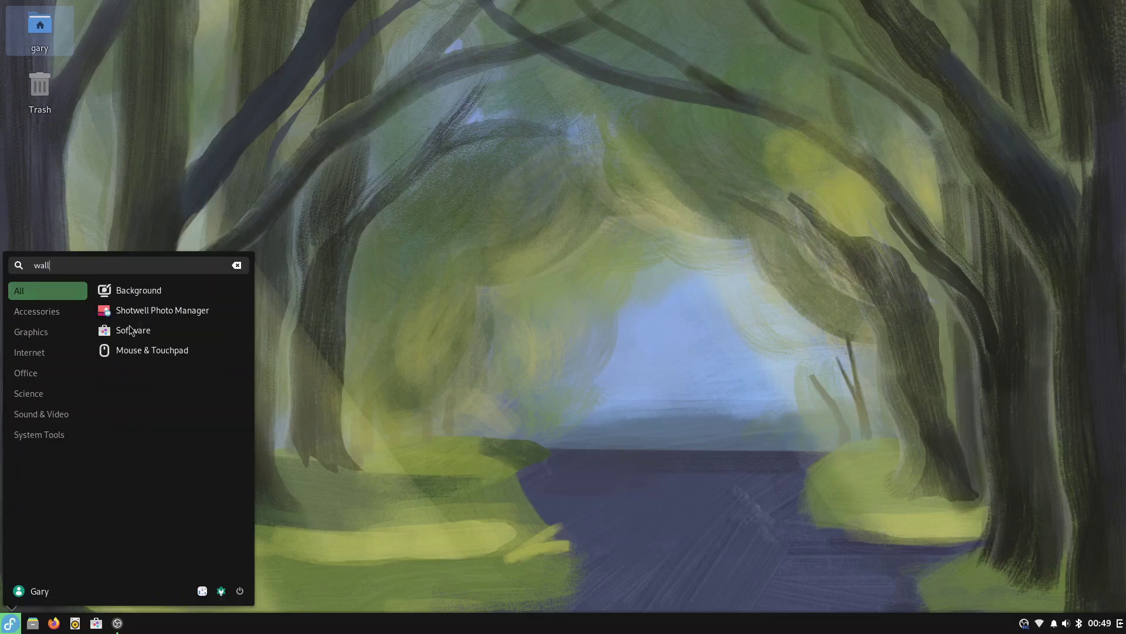
# - Set the snowy mountain lake photo as wallpaper on the Background page and close Control Centre
pyautogui.click(137, 291)
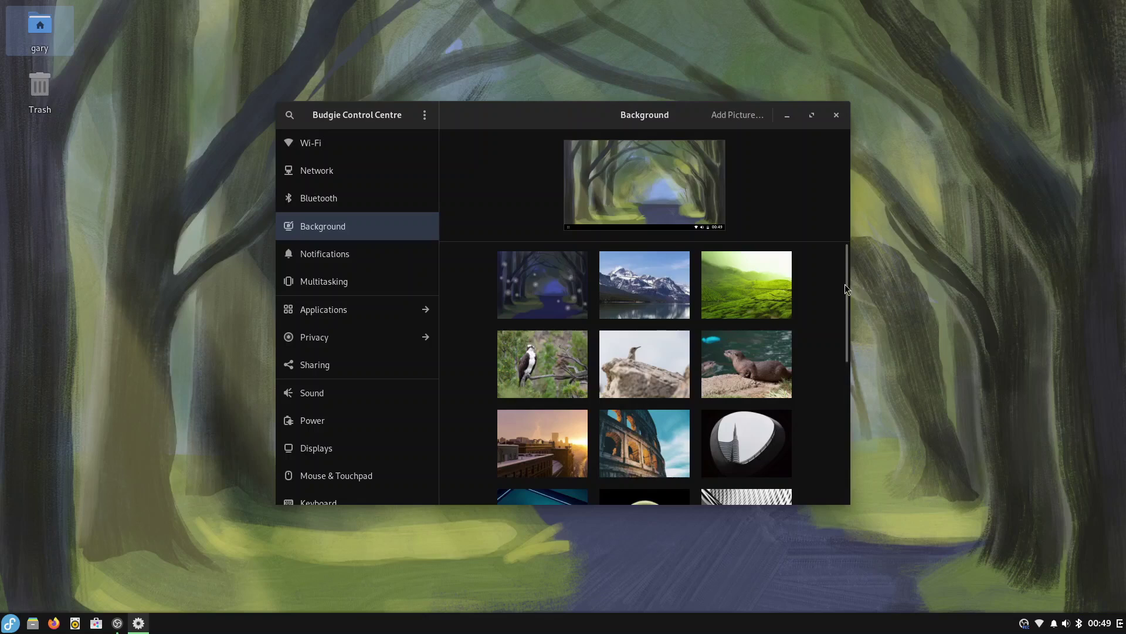
pyautogui.moveTo(846, 288); pyautogui.dragTo(863, 244)
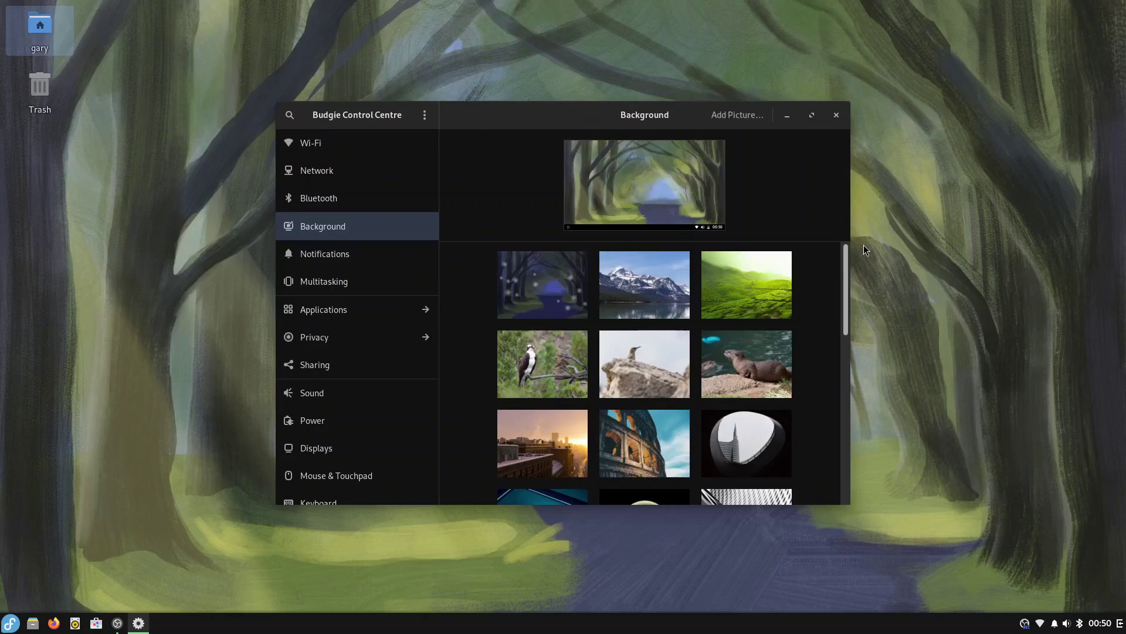
pyautogui.click(642, 290)
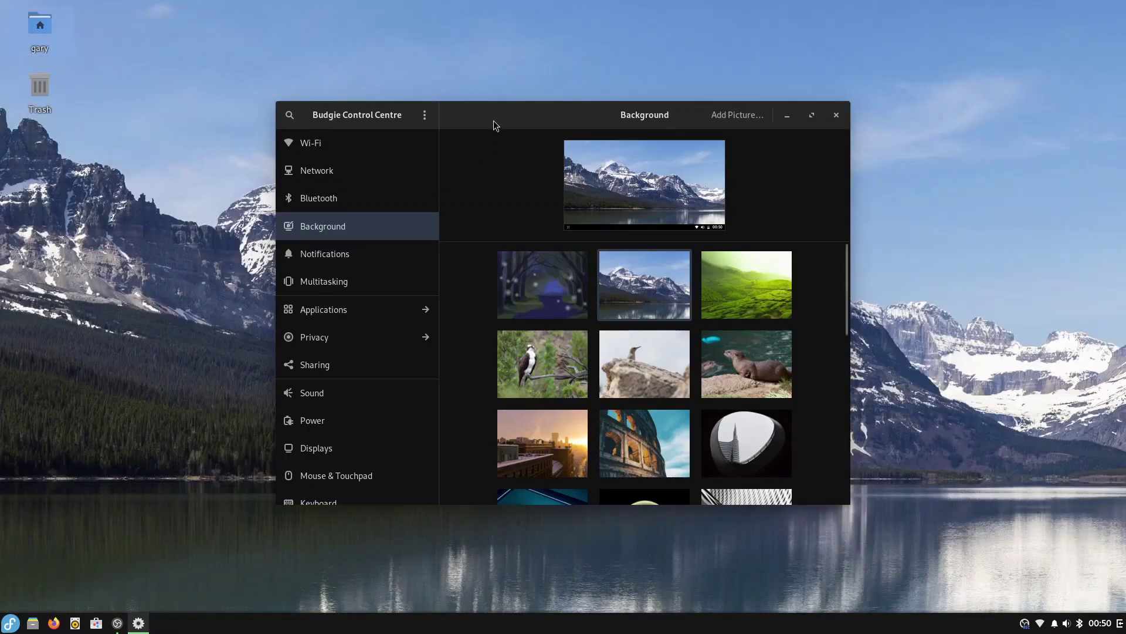
pyautogui.moveTo(494, 121)
pyautogui.mouseDown()
pyautogui.moveTo(340, 485)
pyautogui.moveTo(509, 125)
pyautogui.mouseUp()
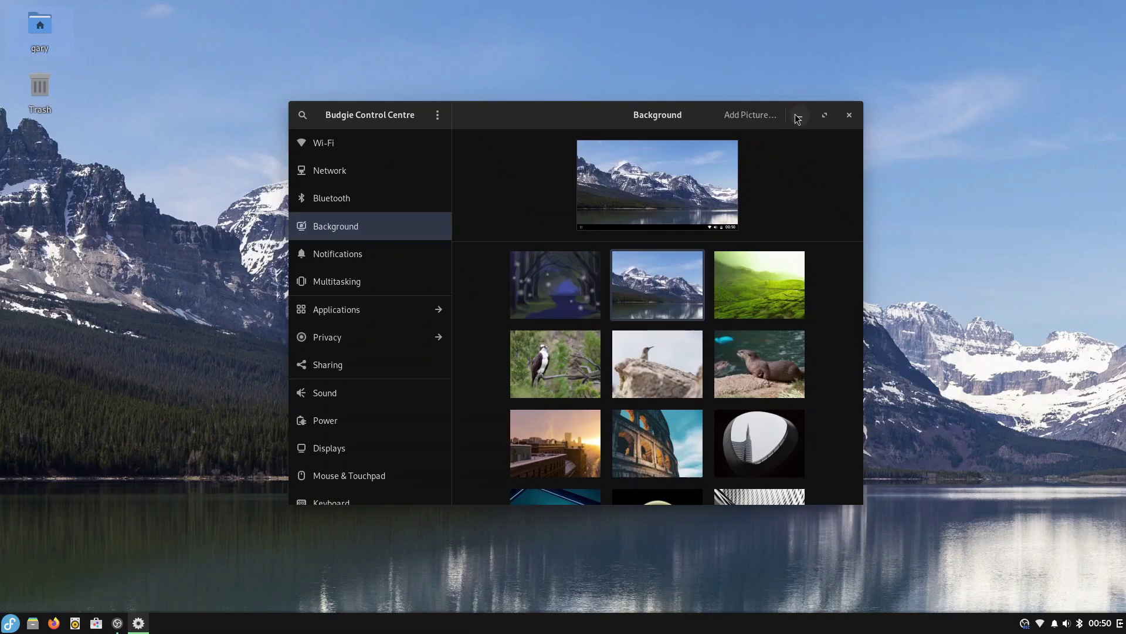
pyautogui.click(850, 116)
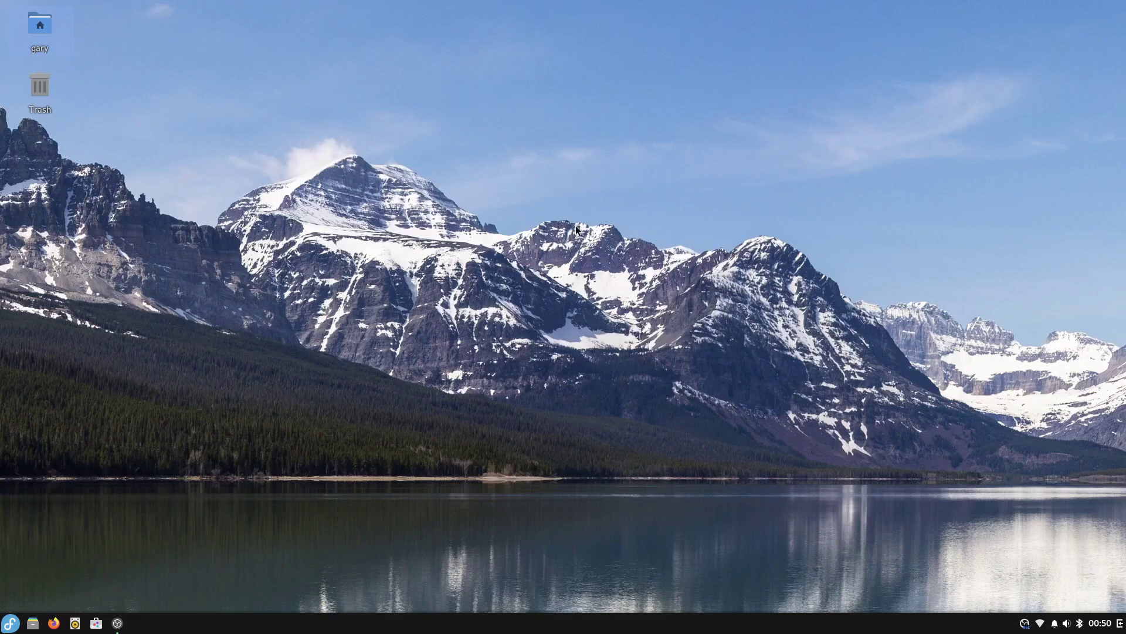